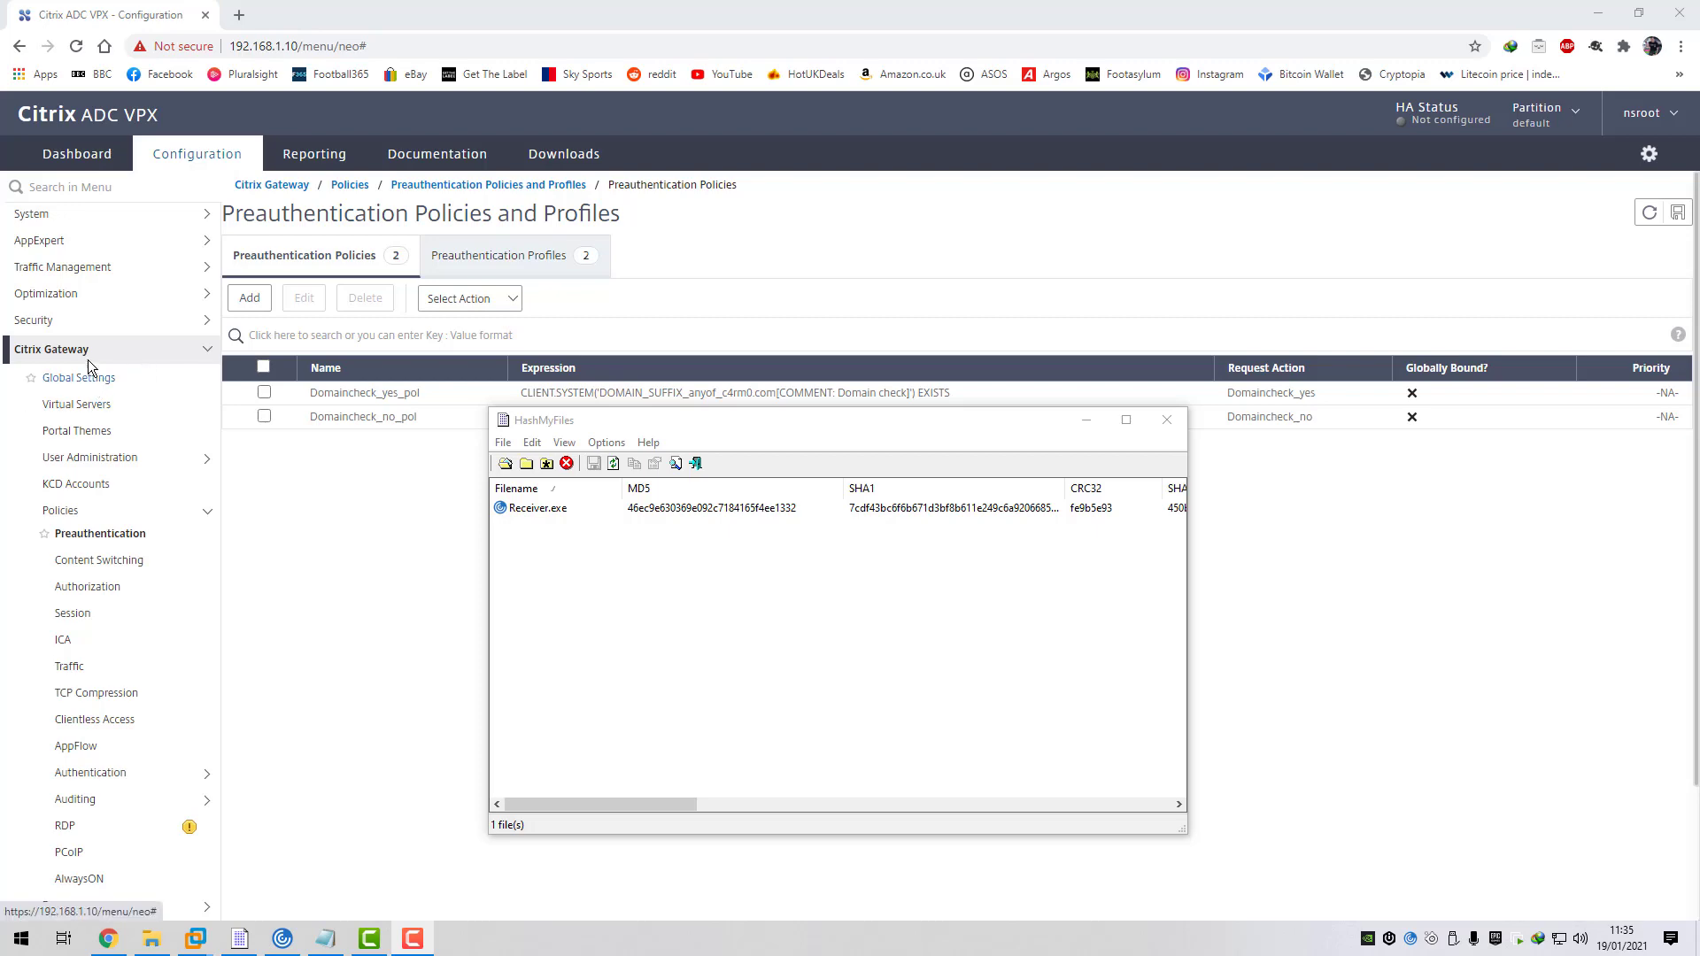
# - Review the available actions in the Citrix Gateway global preauthentication settings, leaving ALLOW in place, and return to Global Settings
pyautogui.click(87, 354)
pyautogui.click(93, 350)
pyautogui.click(89, 377)
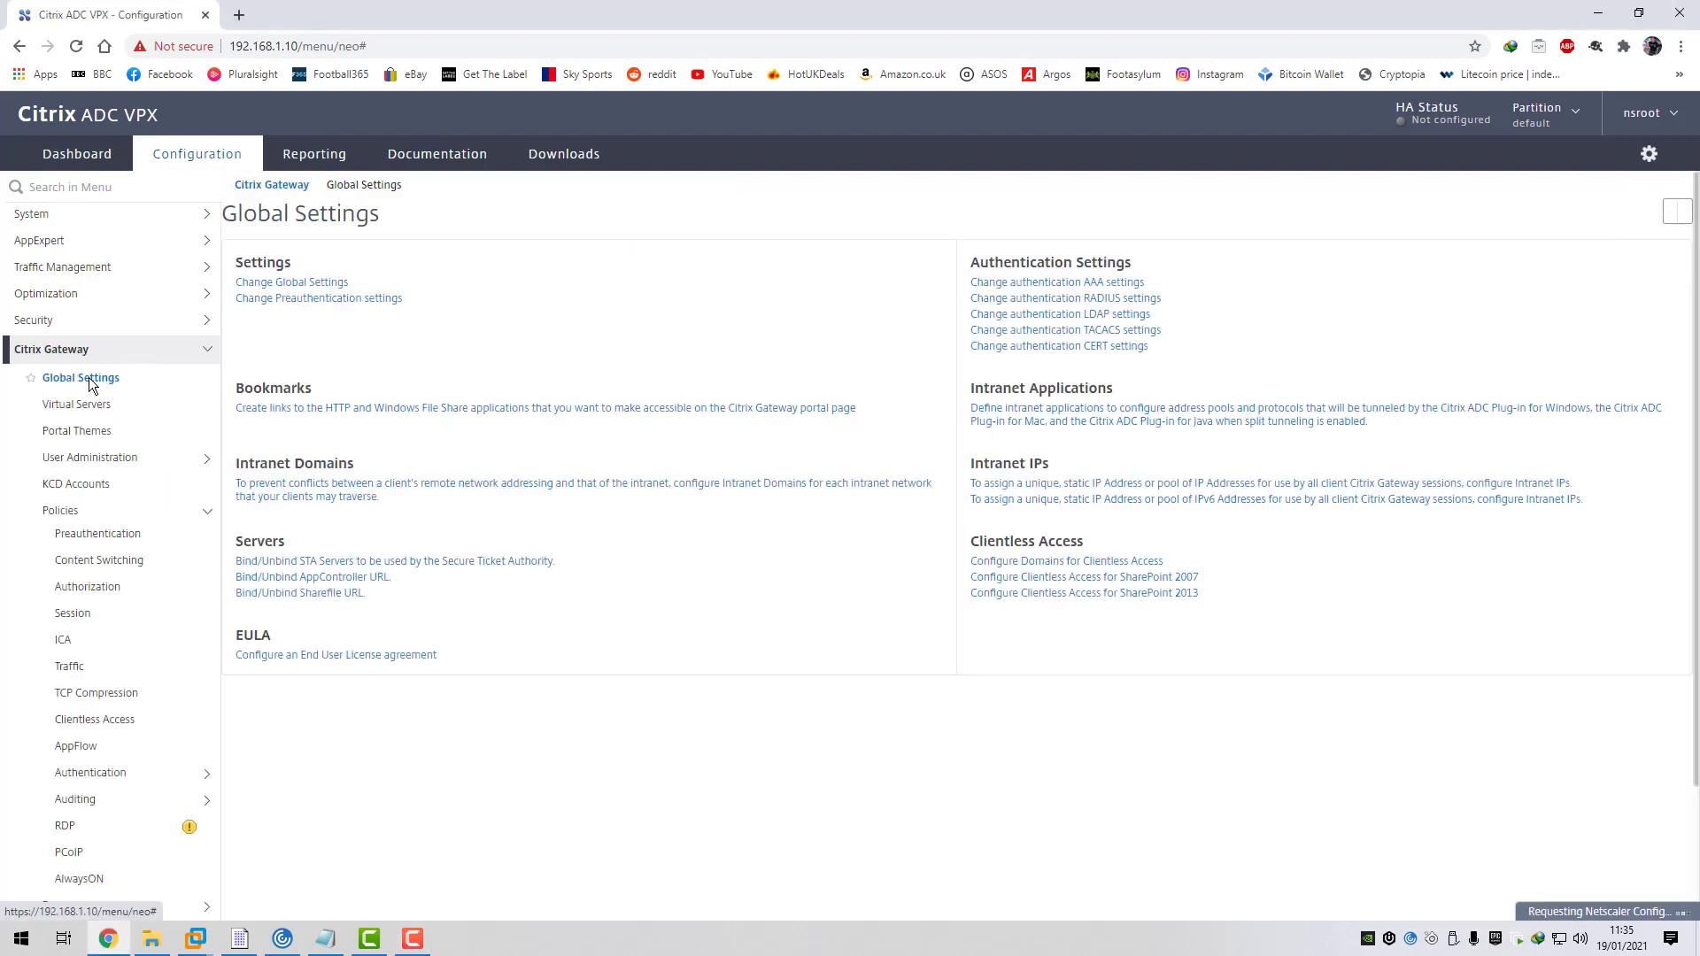
pyautogui.click(296, 309)
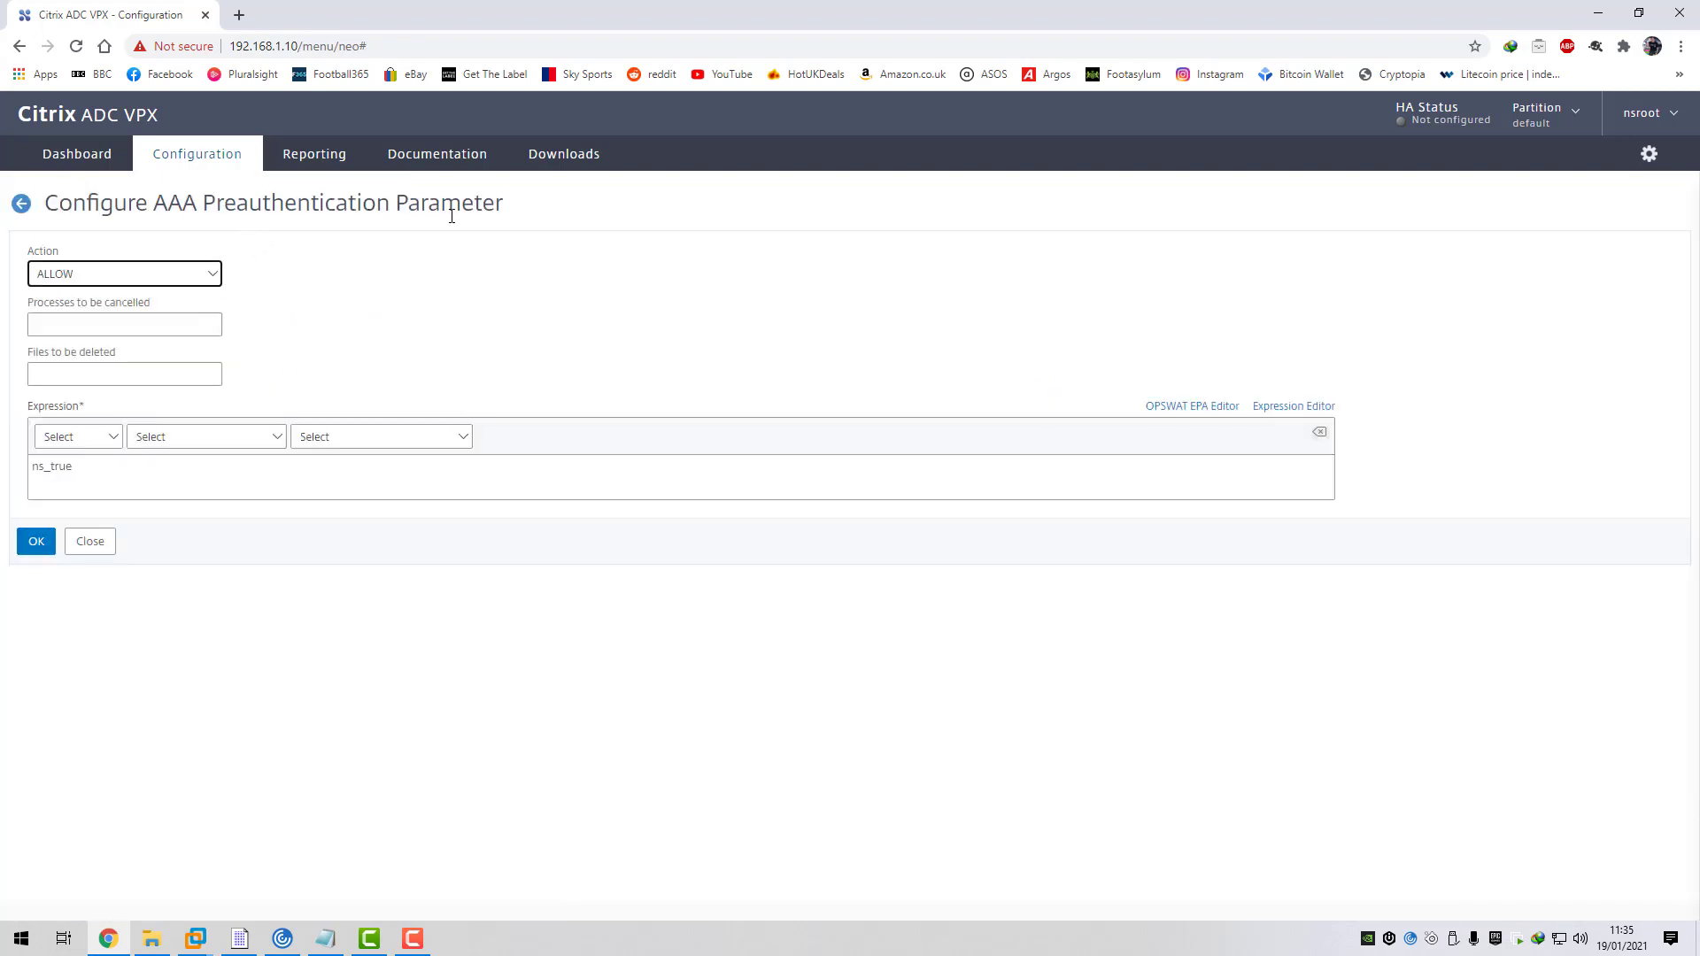
pyautogui.click(202, 275)
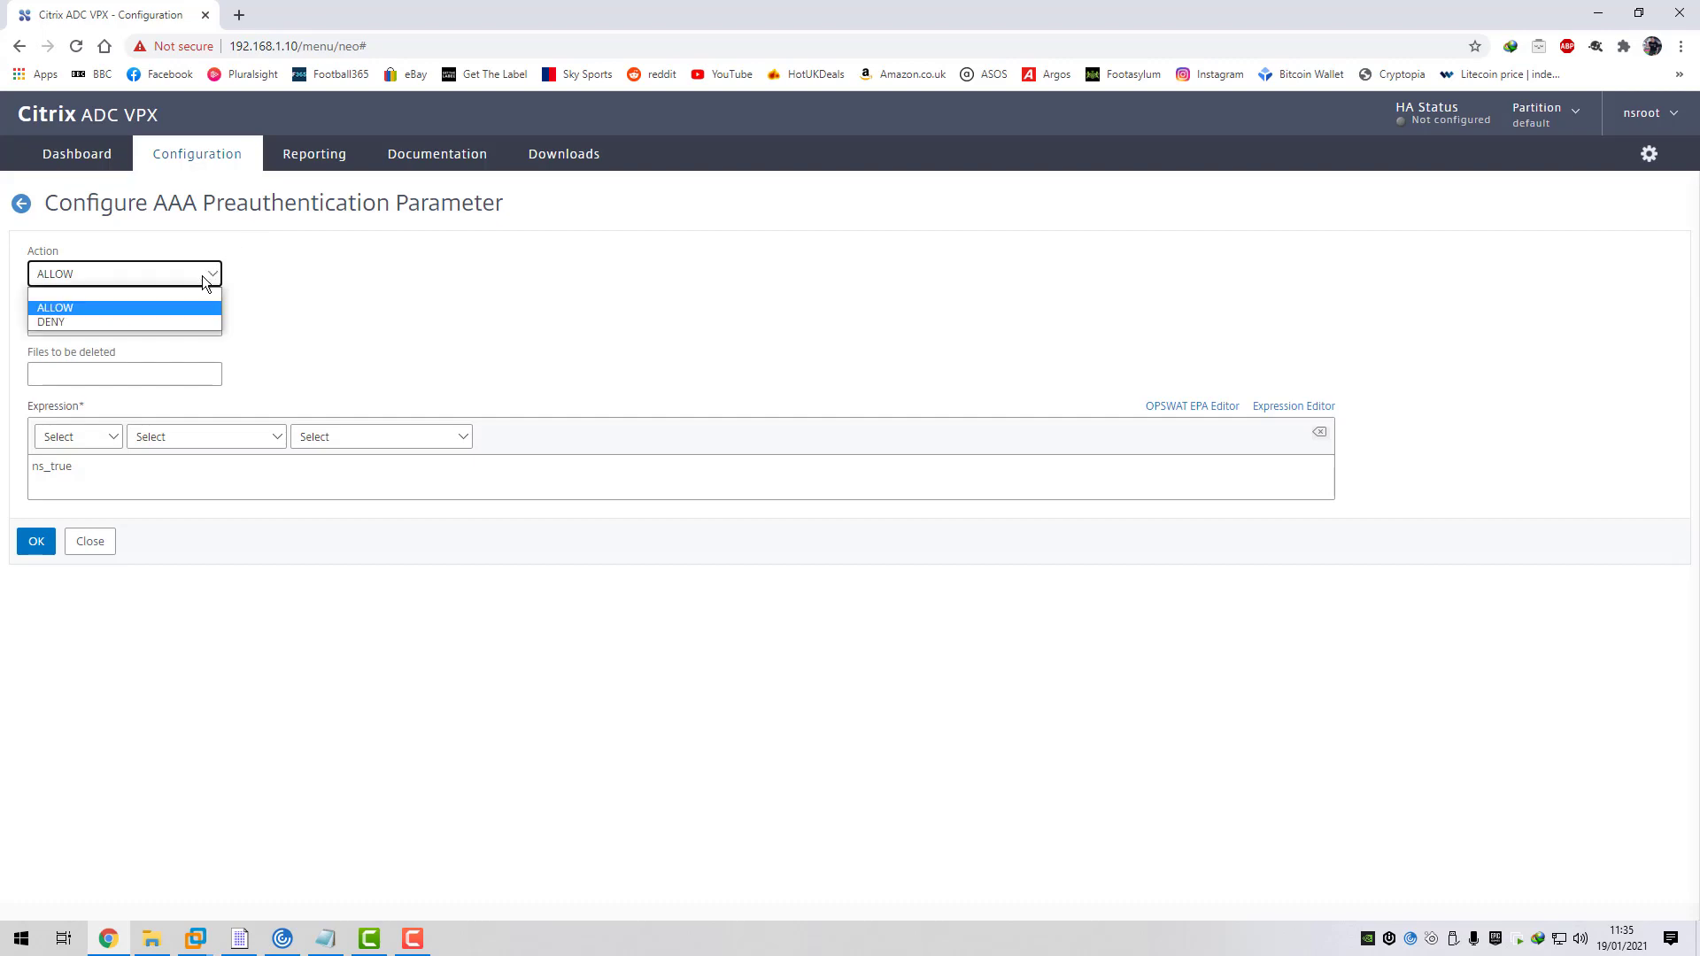
pyautogui.click(327, 295)
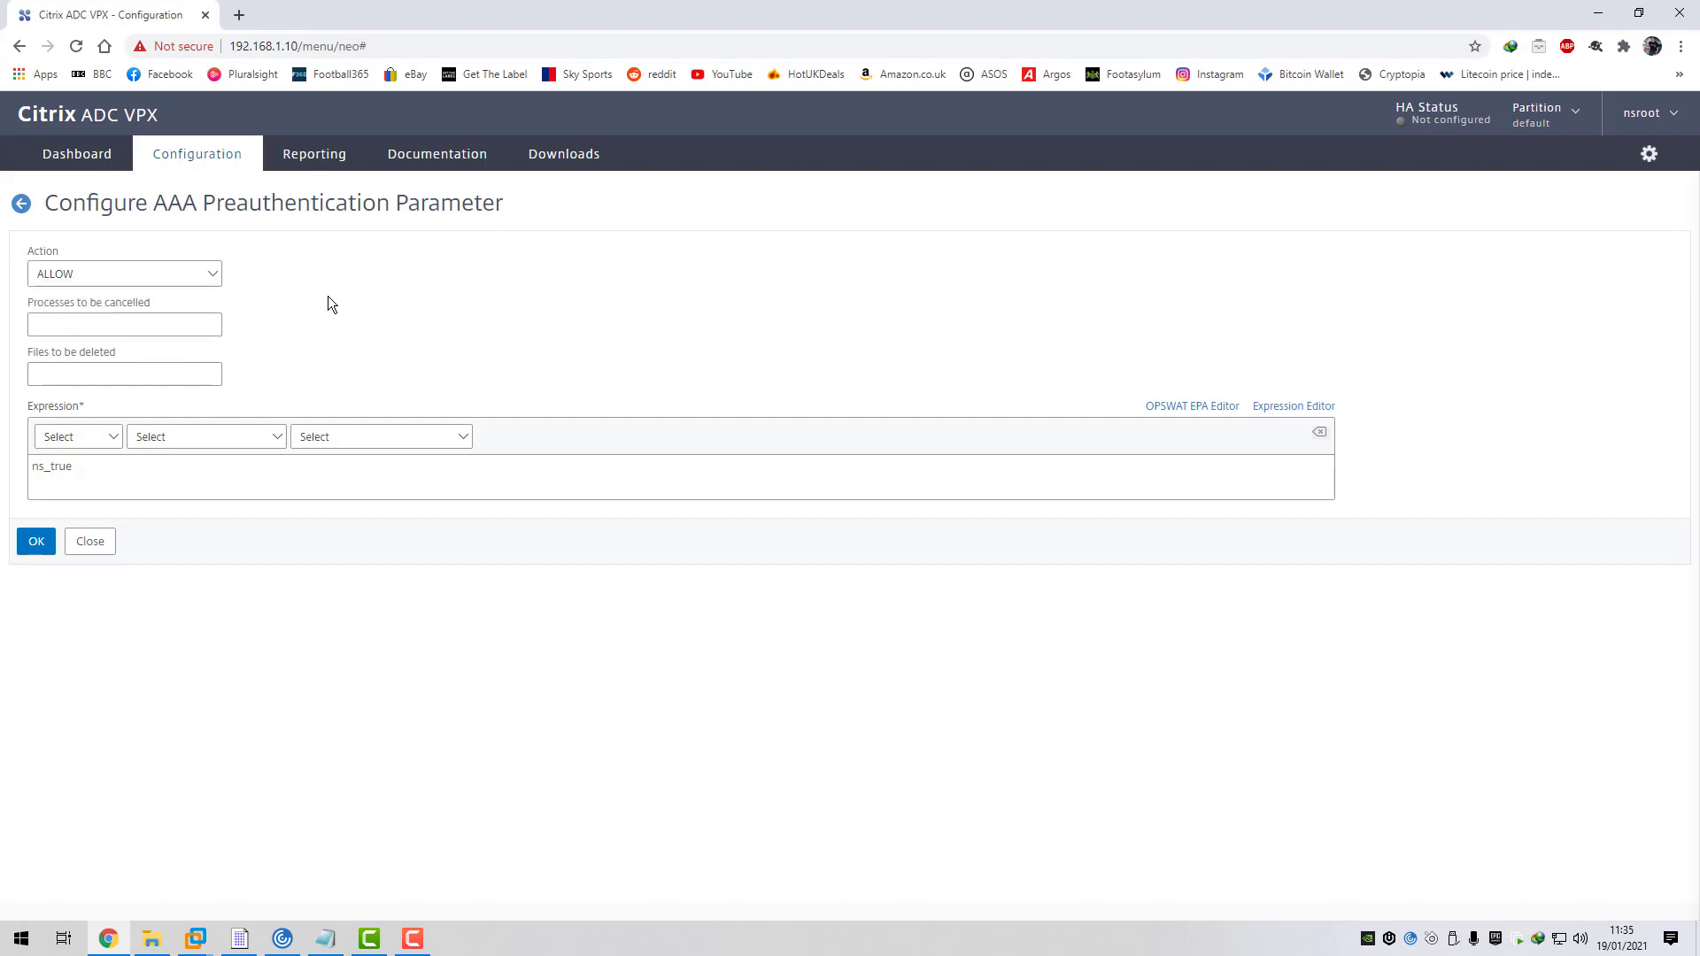
pyautogui.click(20, 206)
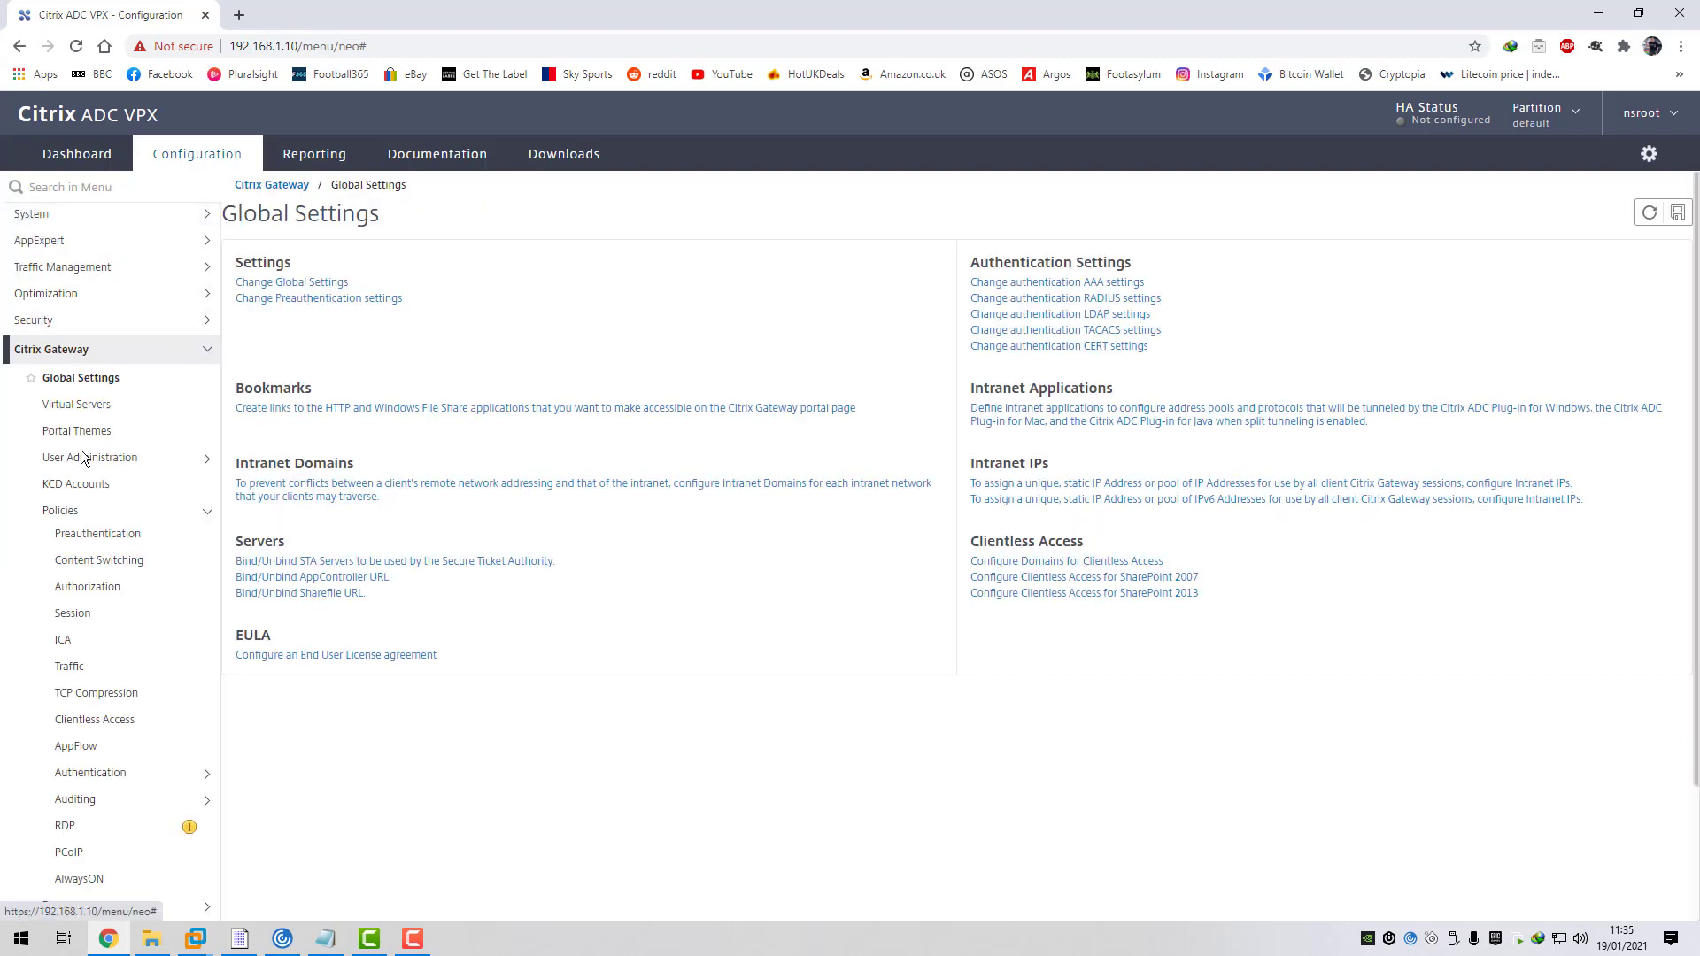
# - Go to the Citrix Gateway preauthentication policies, review the form for creating a policy, and leave it without creating one
pyautogui.scroll(-2, 81, 451)
pyautogui.click(119, 609)
pyautogui.scroll(-1, 118, 598)
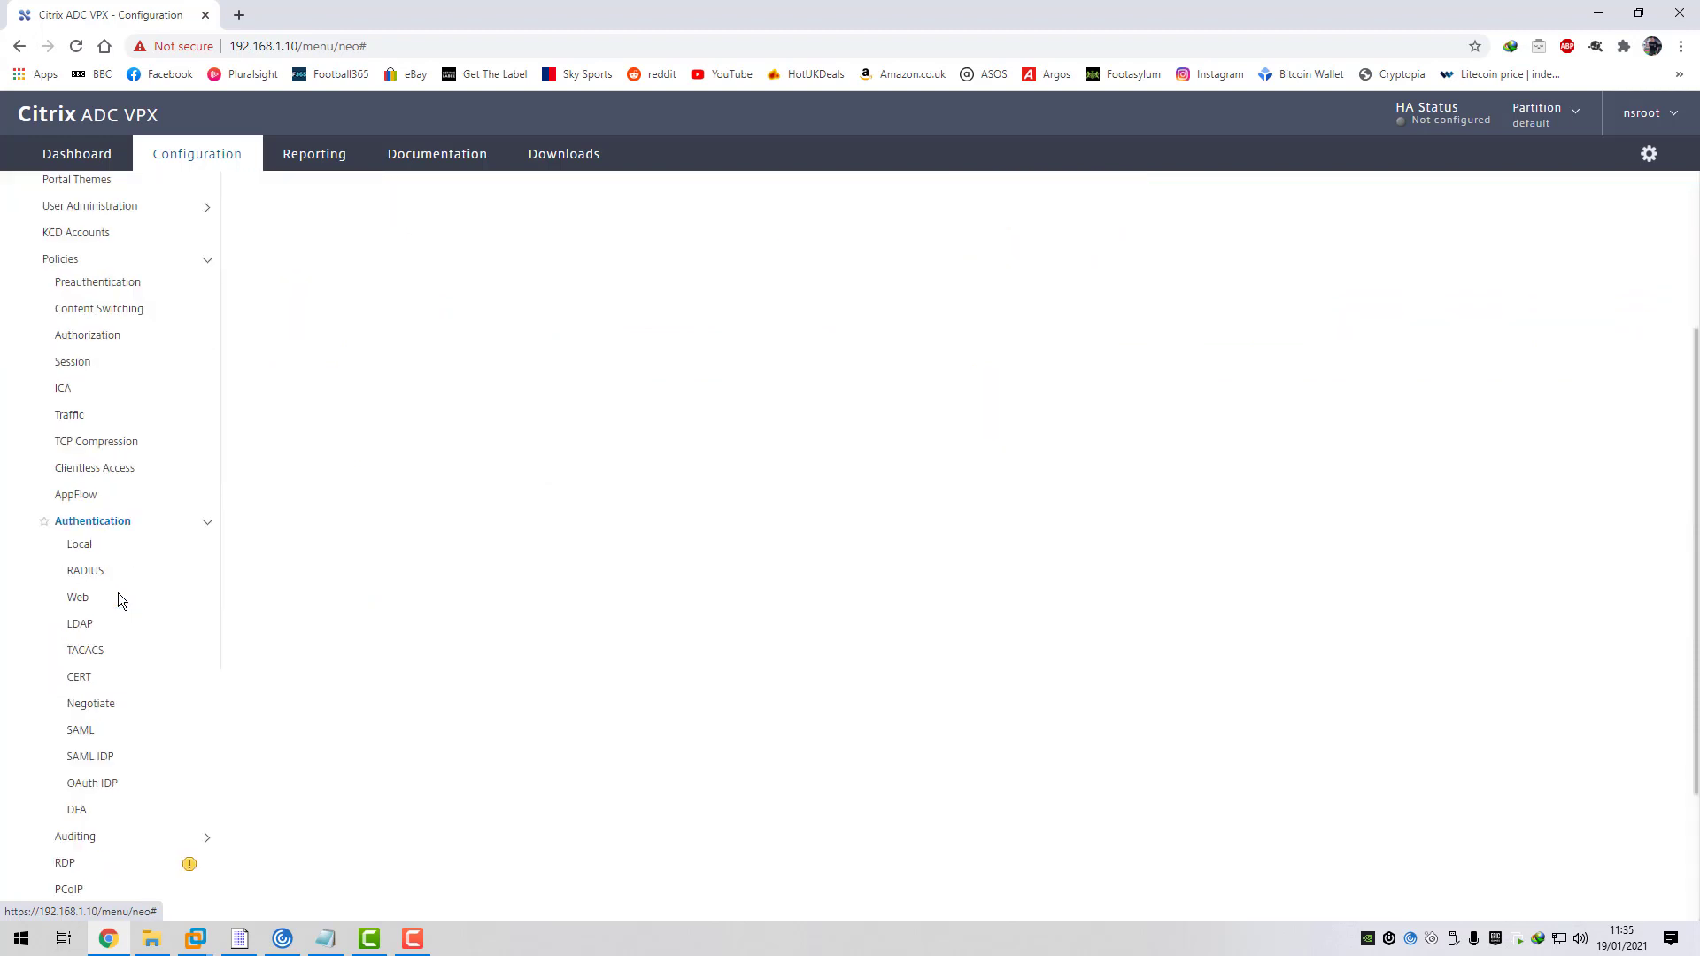
pyautogui.scroll(1, 131, 607)
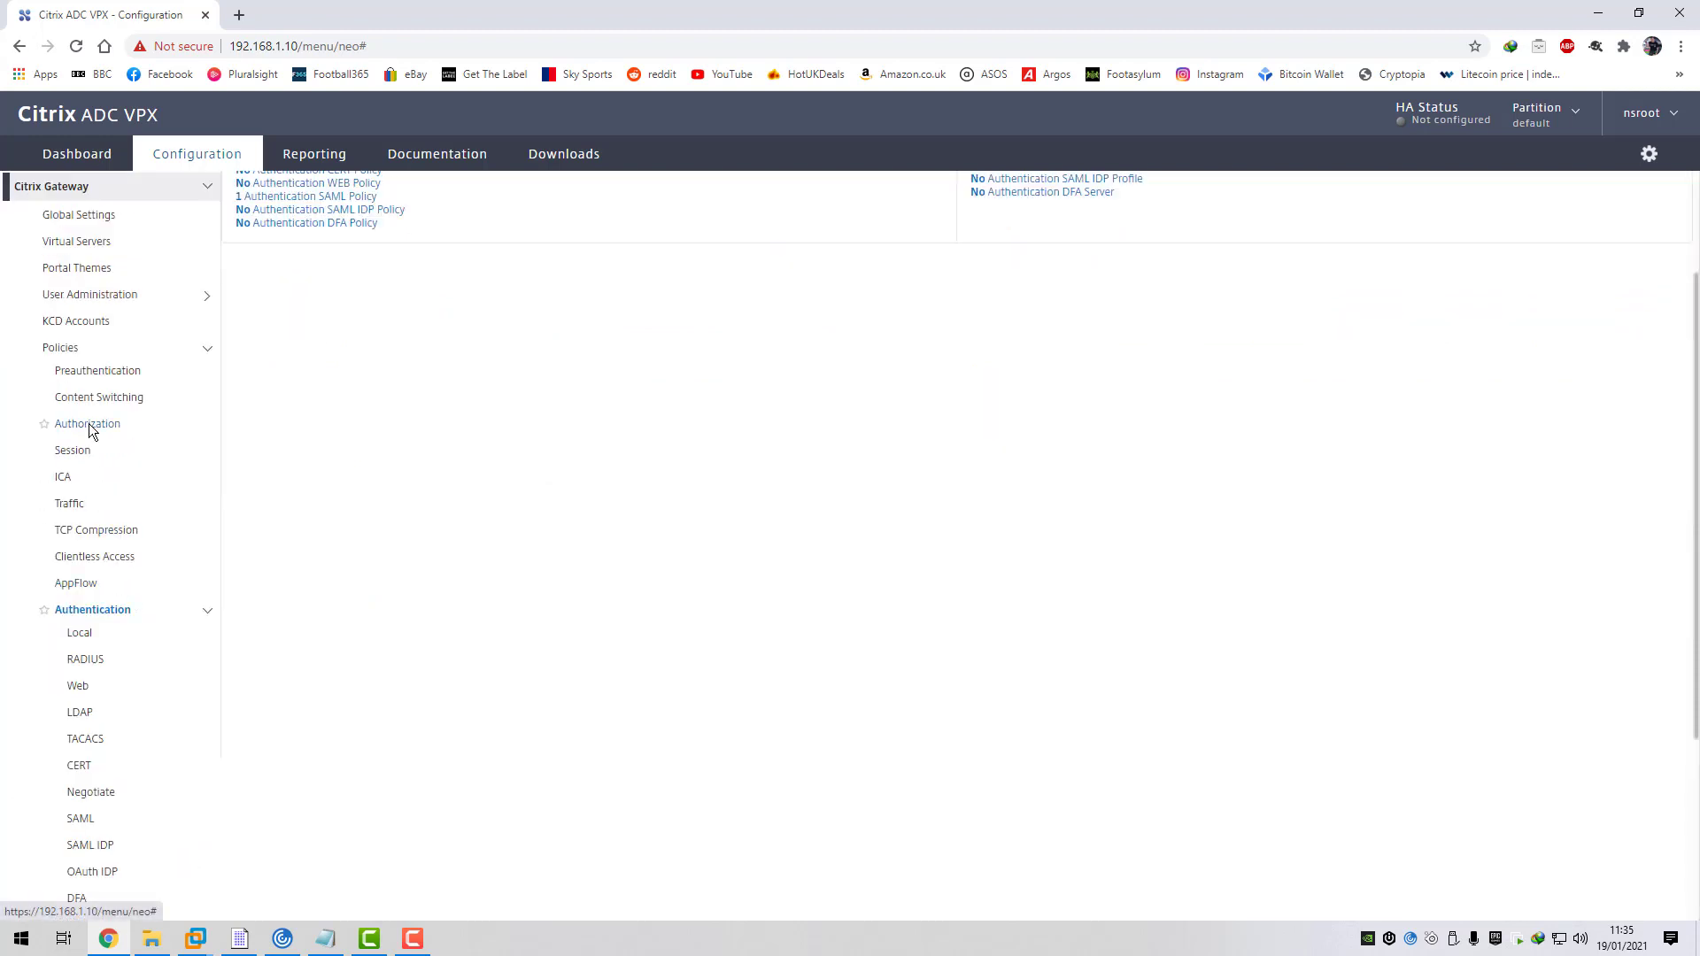
pyautogui.click(98, 372)
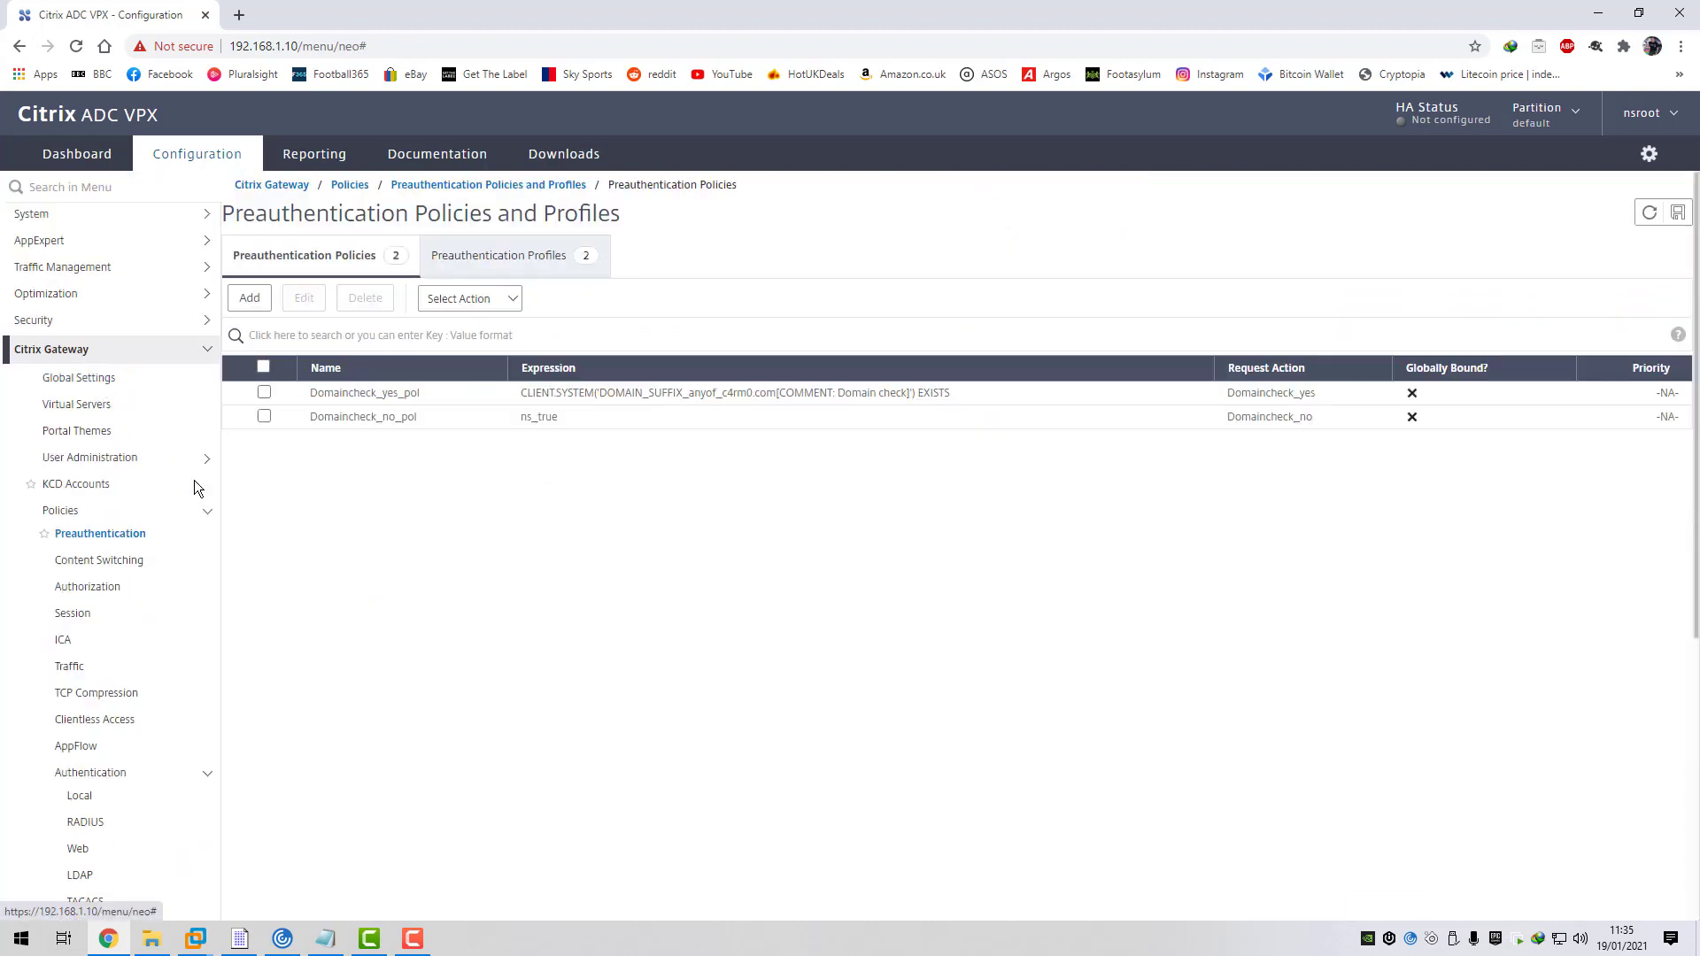
pyautogui.click(248, 297)
pyautogui.click(186, 428)
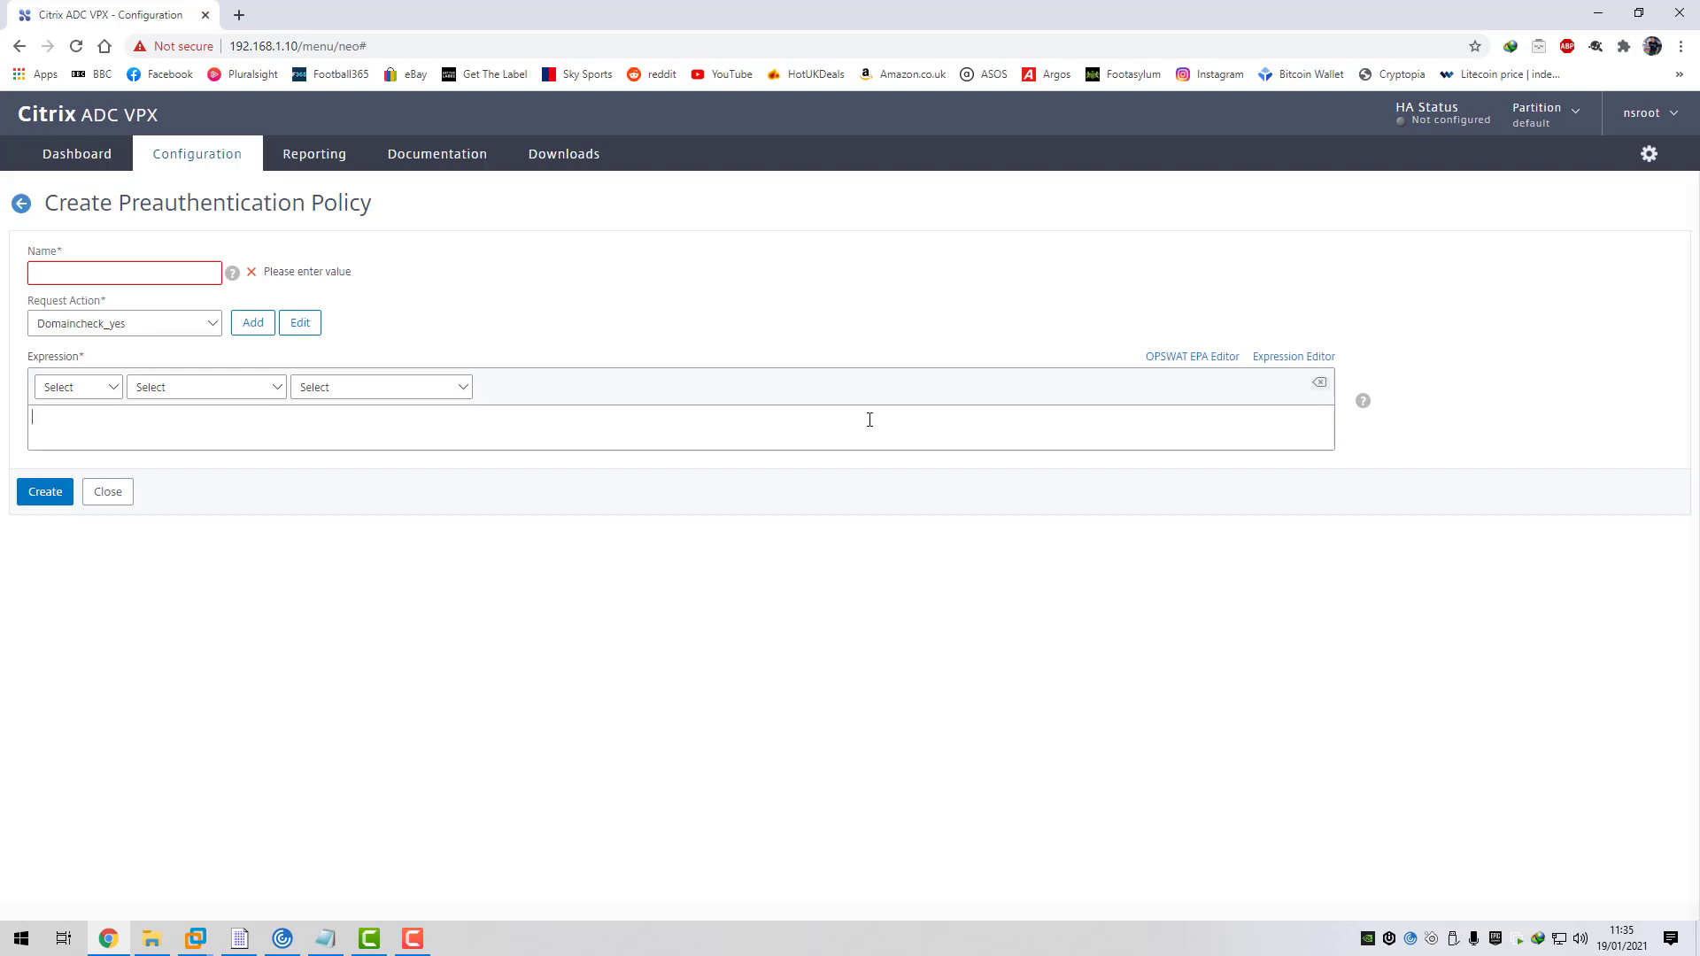
pyautogui.click(34, 213)
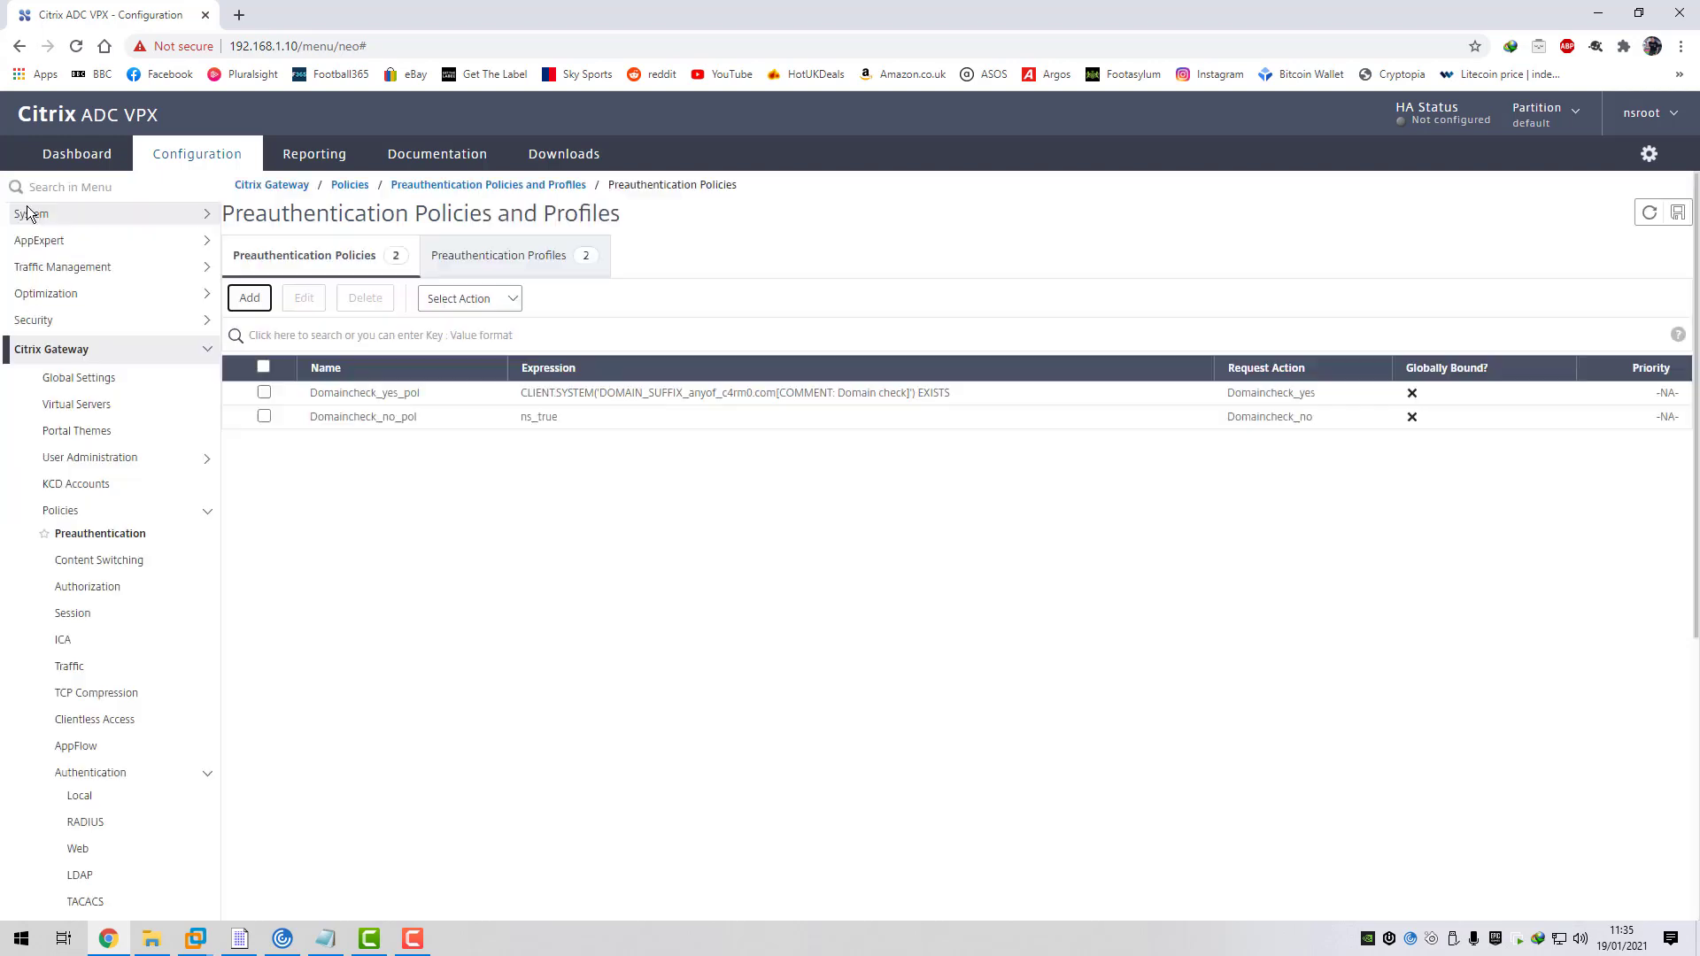
# - Review the form for creating a preauthentication profile, including its action choices, and return to the preauthentication policies without creating one
pyautogui.click(496, 263)
pyautogui.click(250, 298)
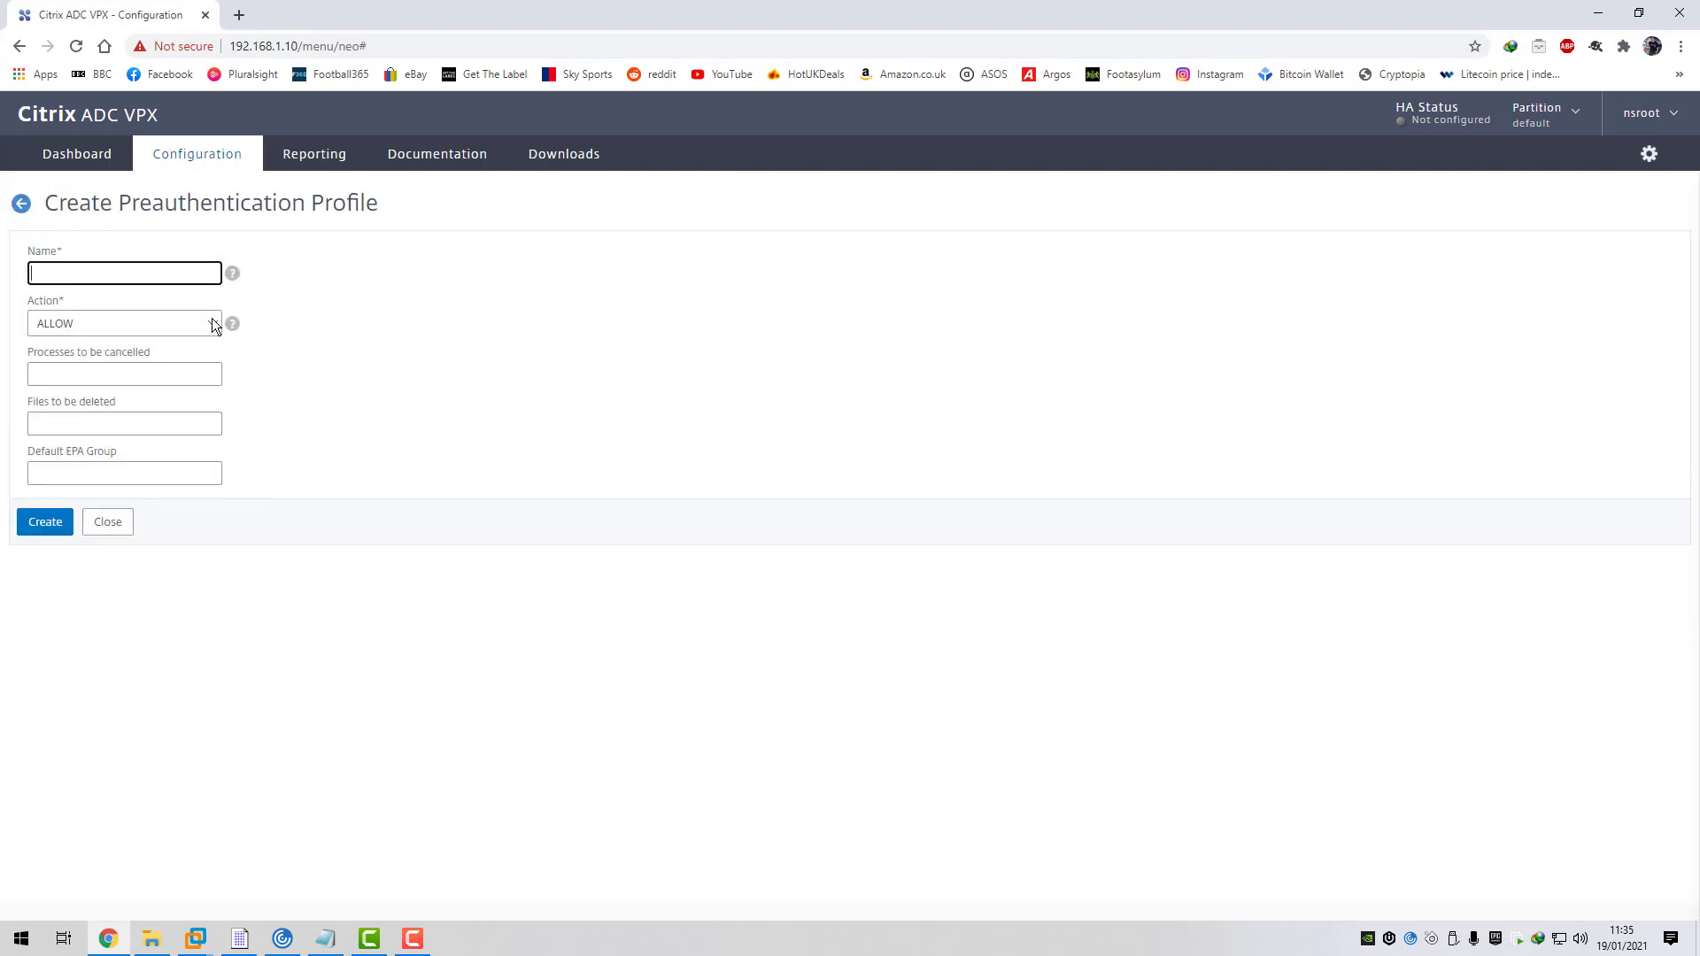
pyautogui.click(212, 324)
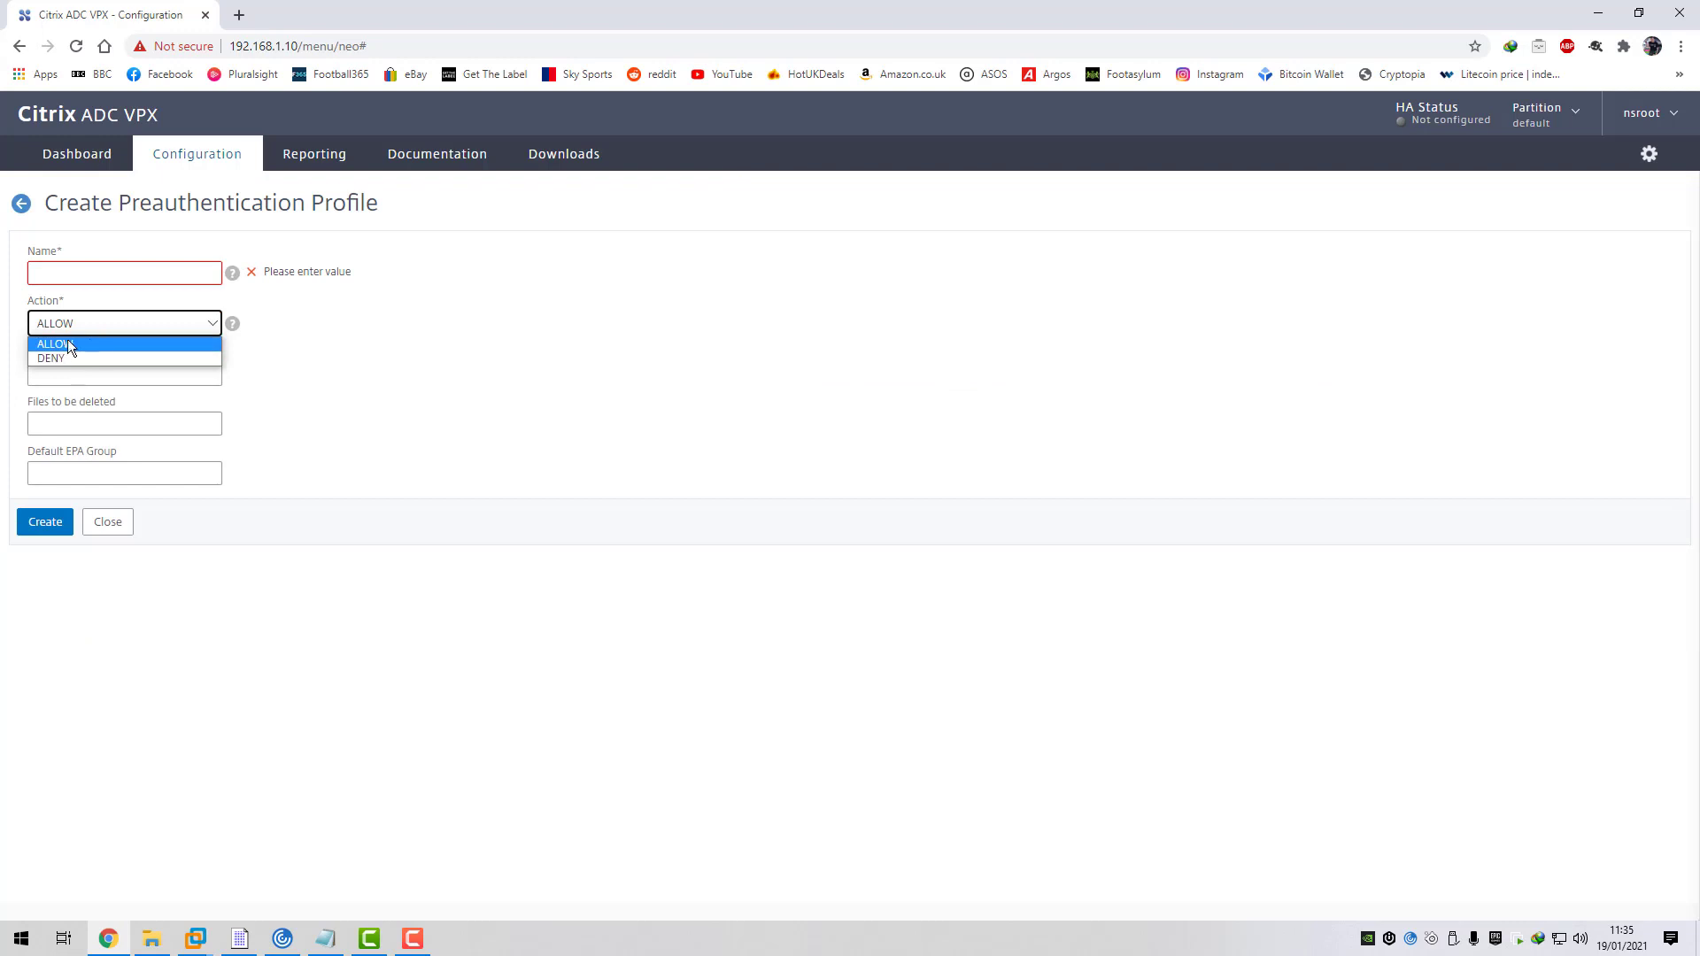
pyautogui.click(301, 365)
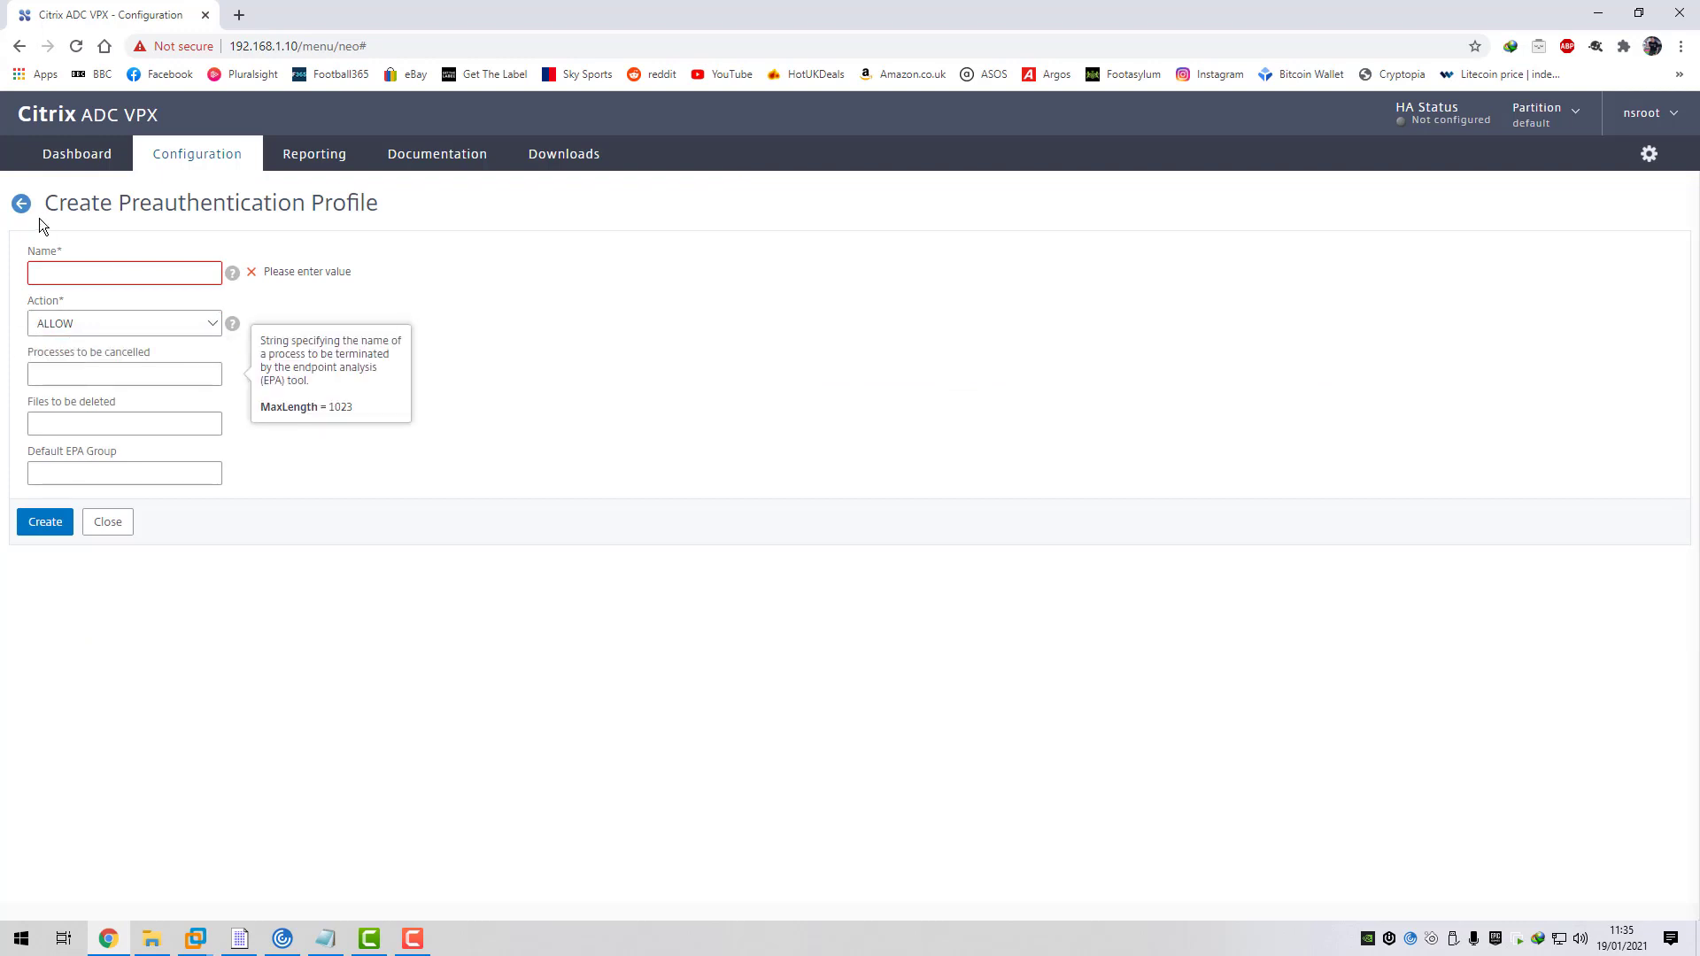
pyautogui.click(22, 204)
pyautogui.click(316, 261)
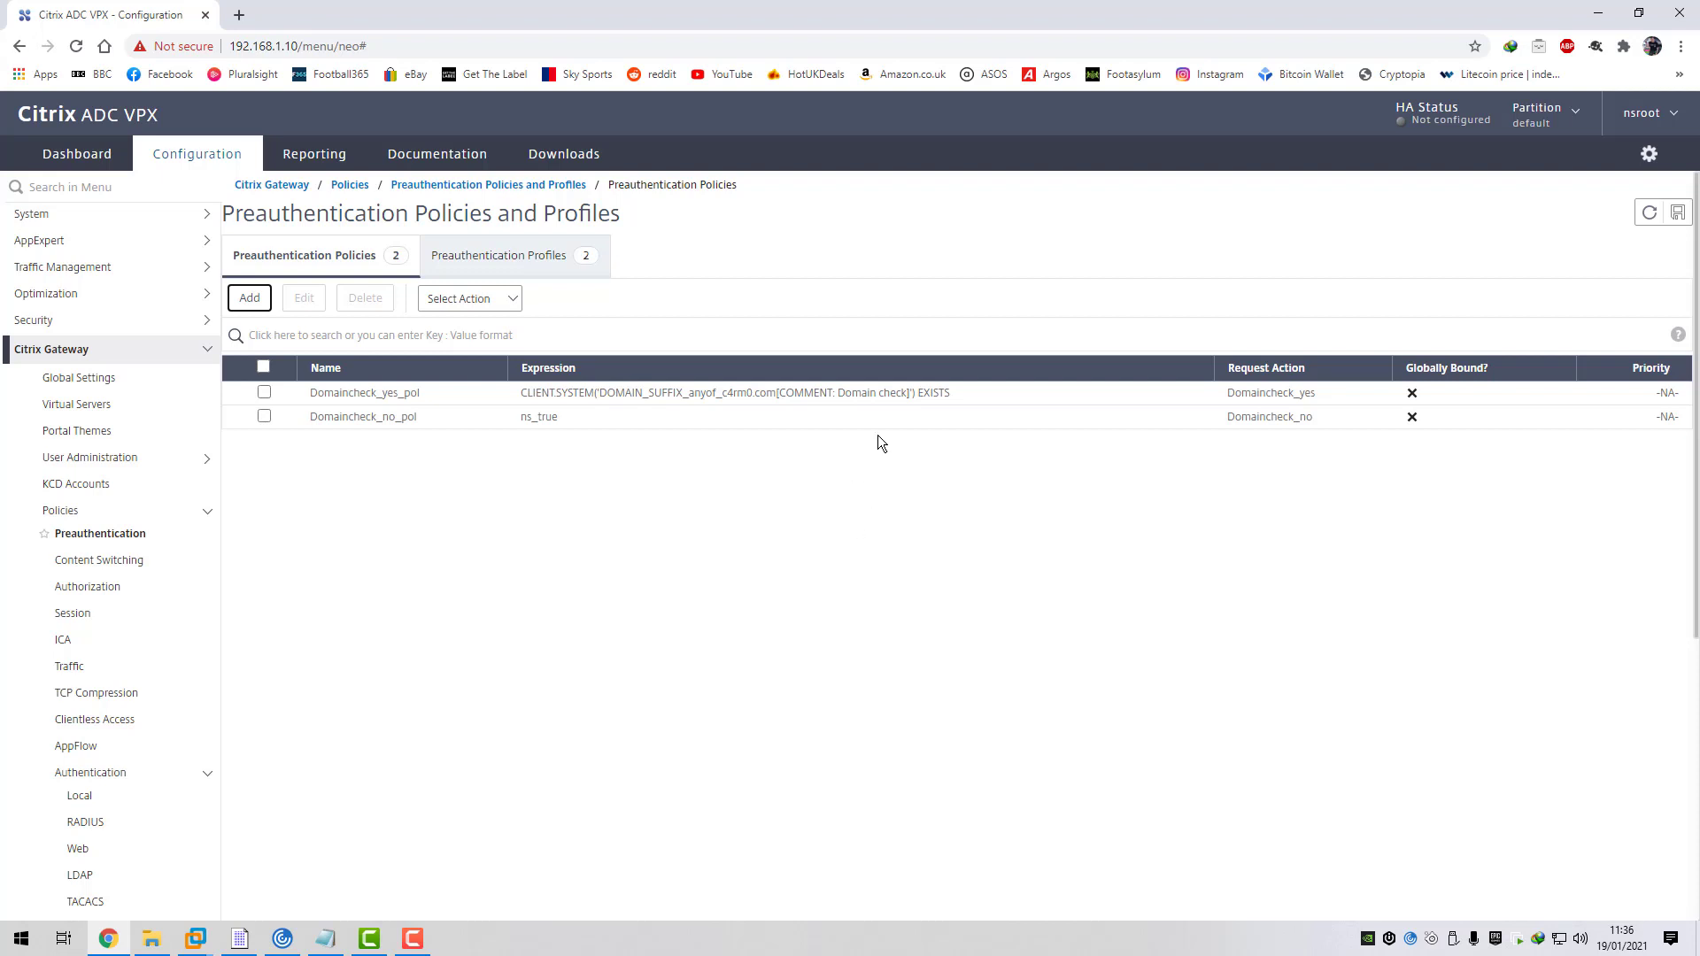
# - Inspect the action and expression of the advanced authentication policy EPA_AuthPOL under AAA - Application Traffic, and return to the policy list
pyautogui.click(89, 349)
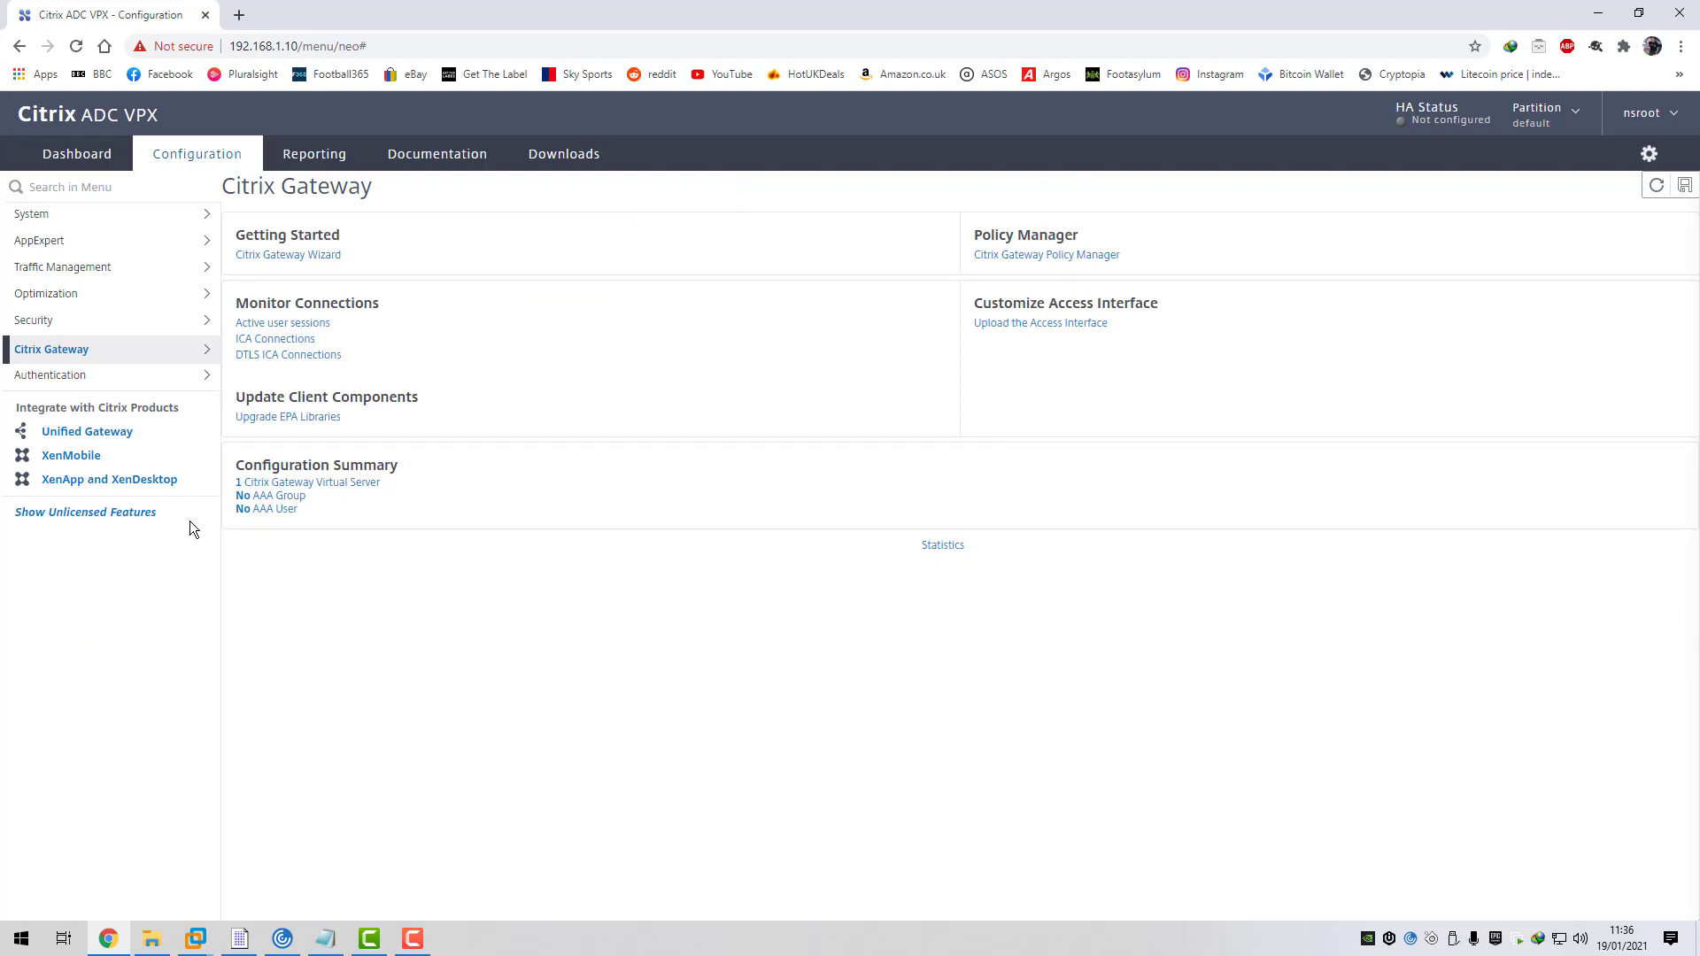
pyautogui.click(53, 322)
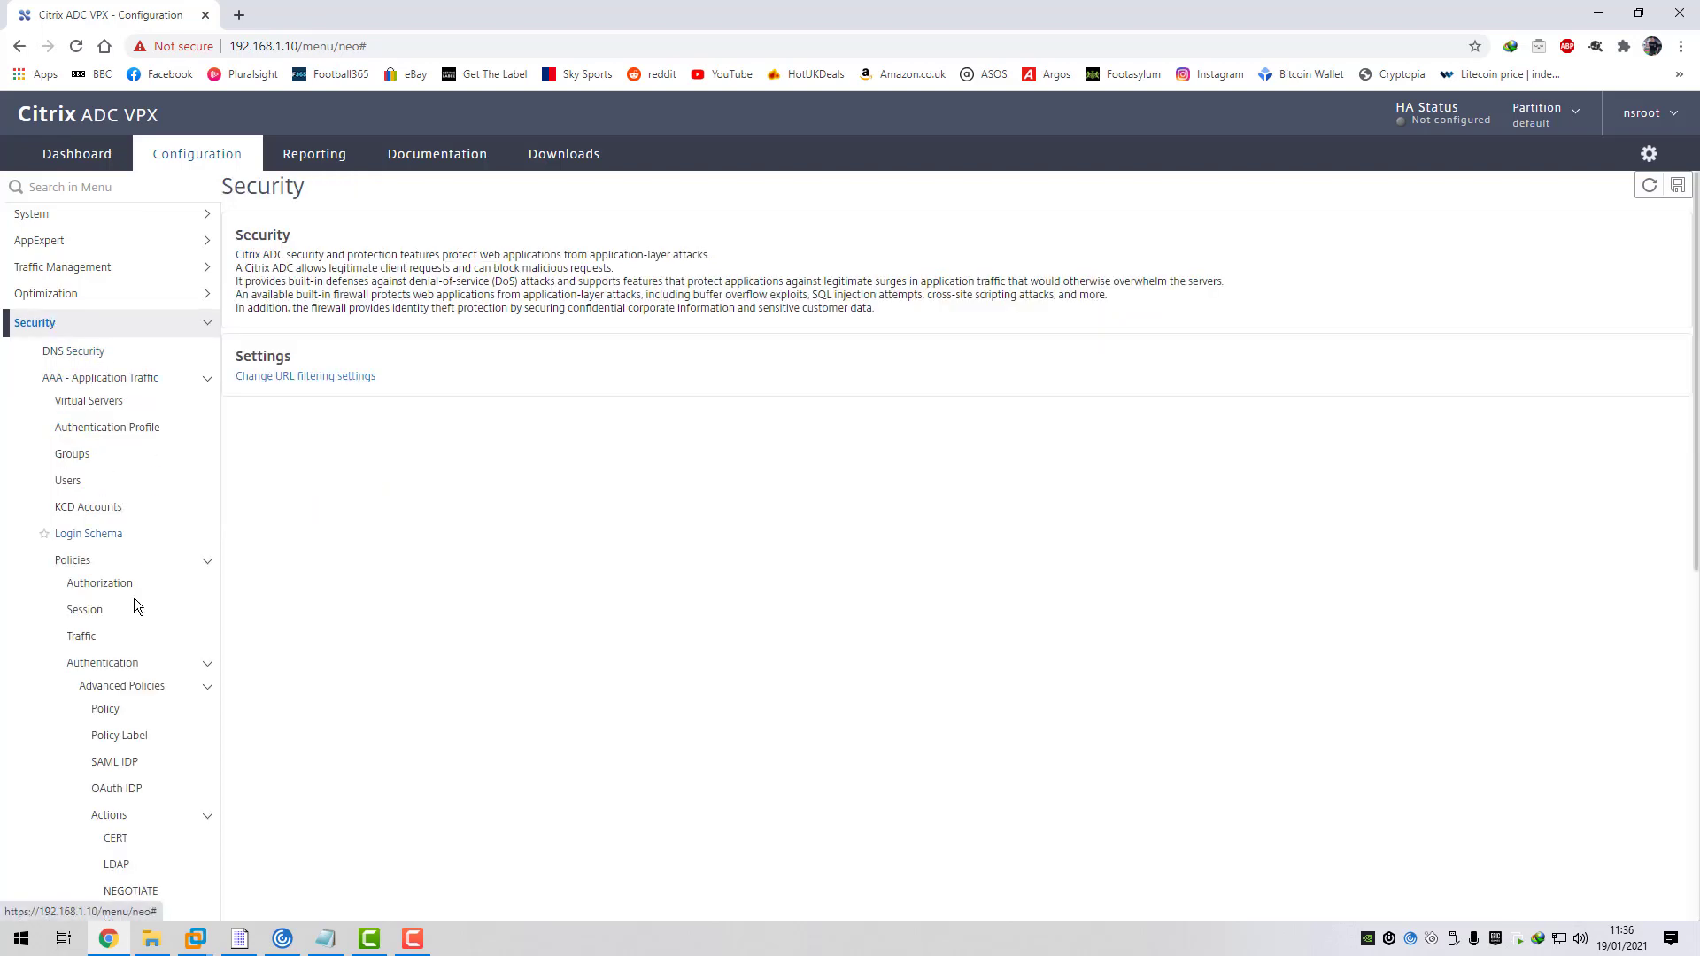
pyautogui.click(106, 709)
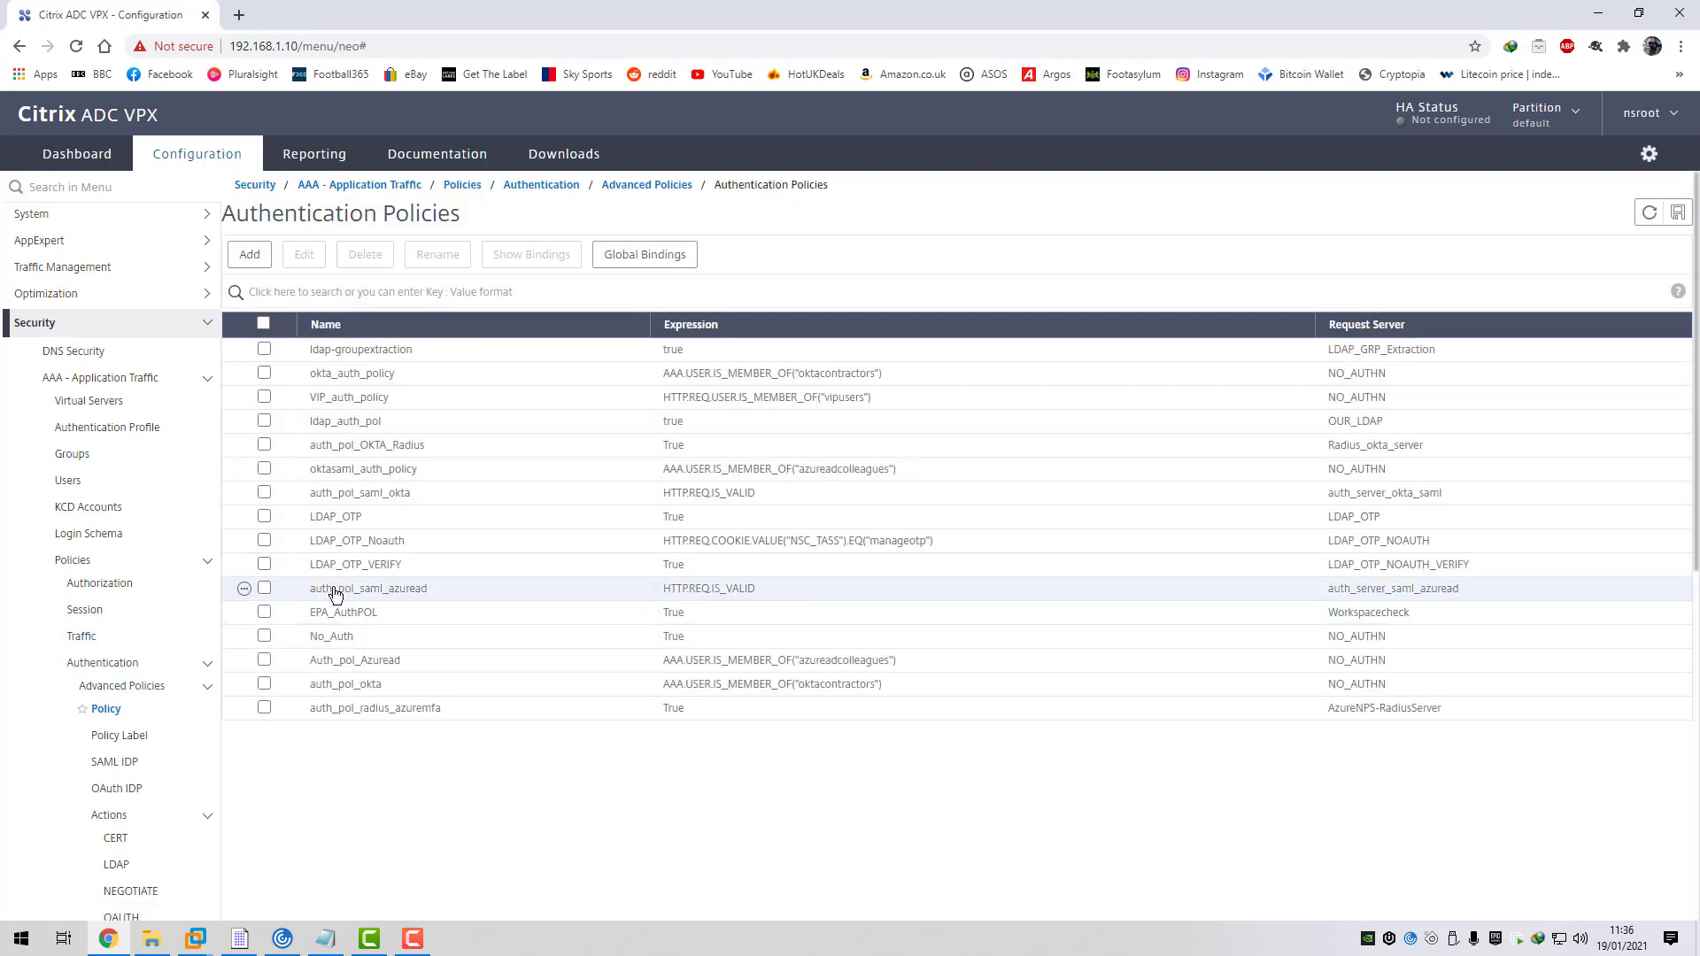
pyautogui.click(264, 612)
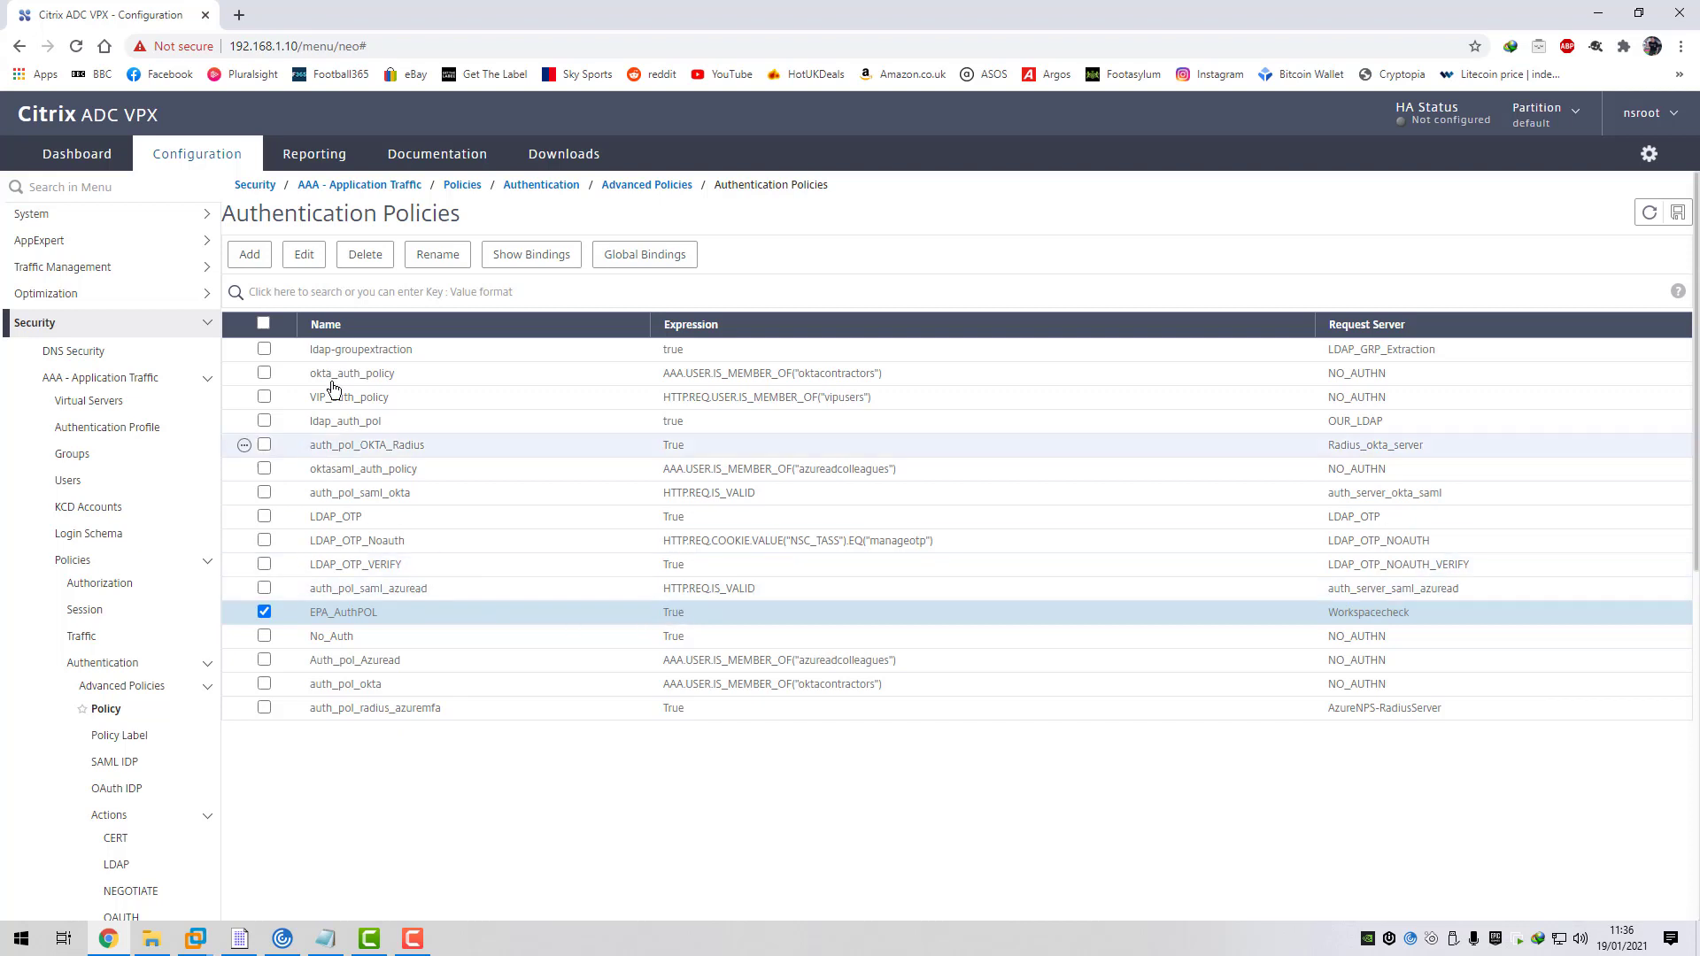
pyautogui.click(304, 257)
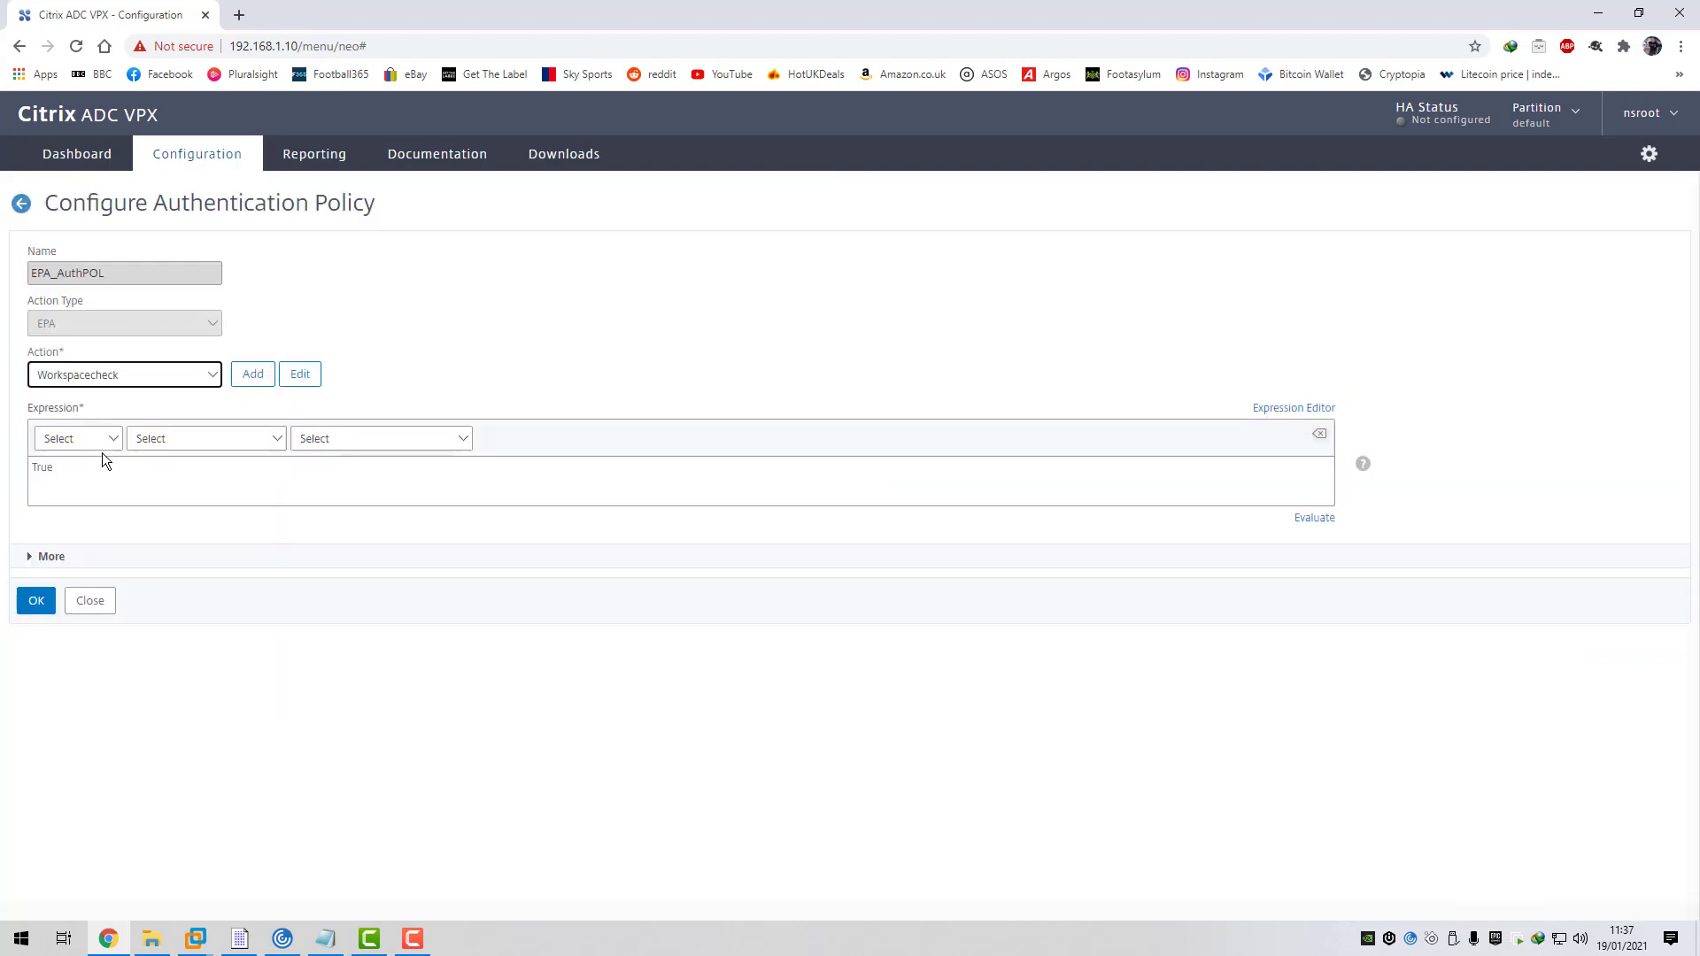
pyautogui.click(33, 470)
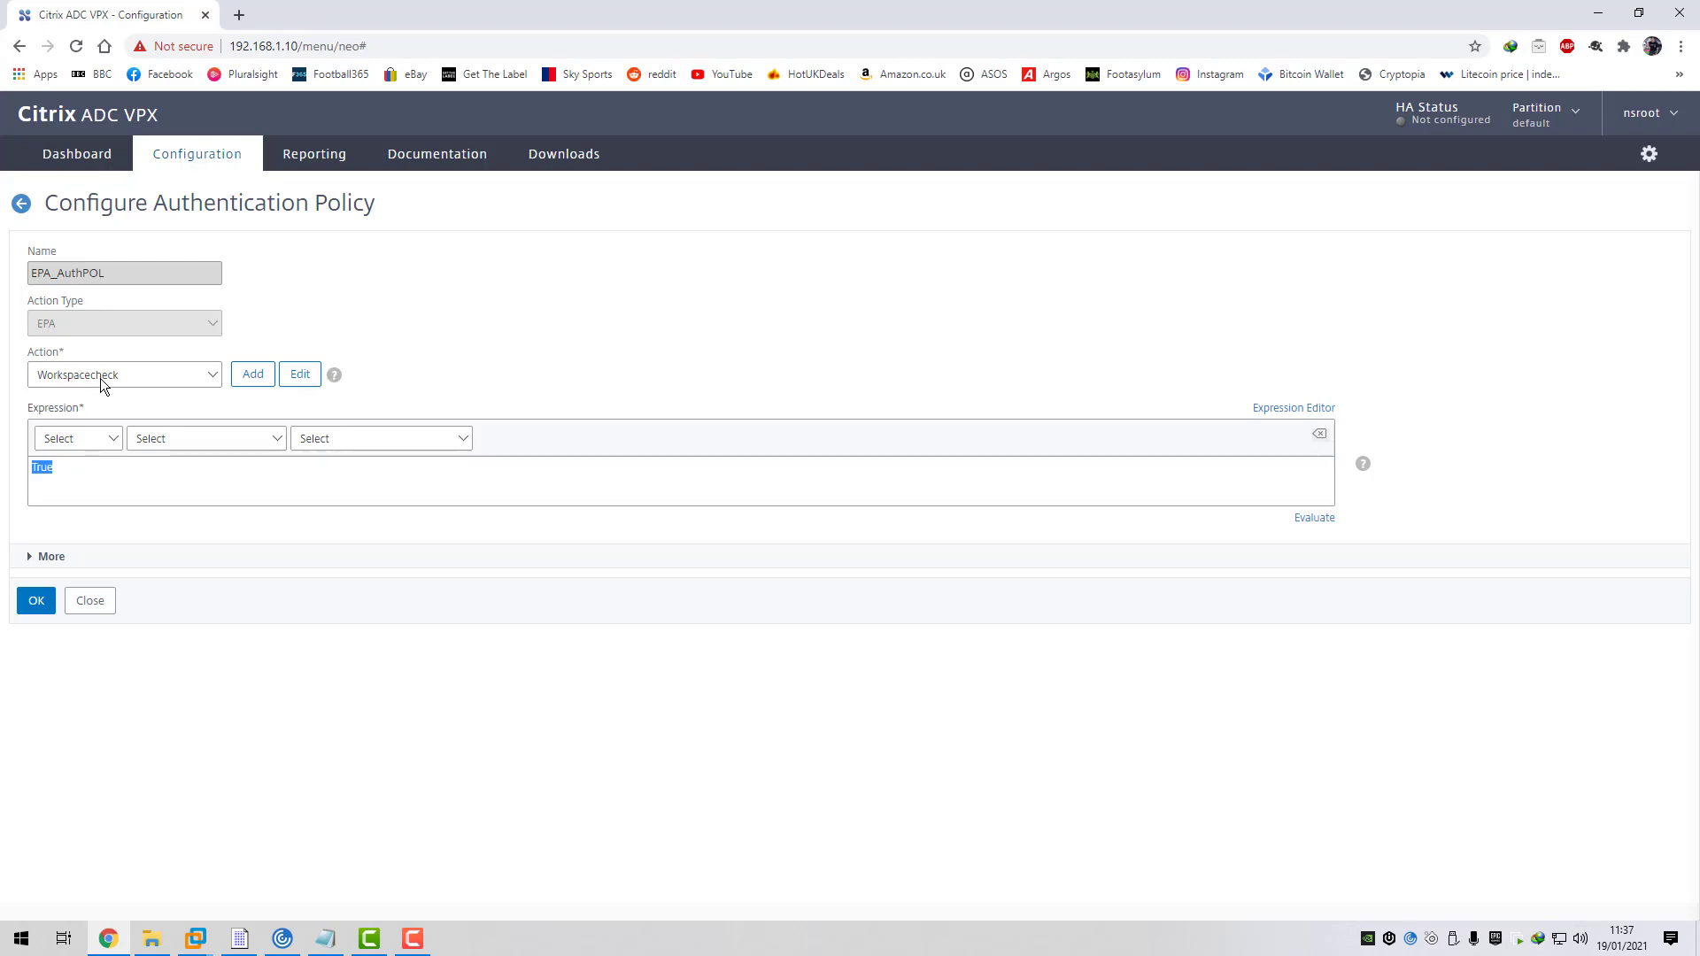
pyautogui.click(22, 204)
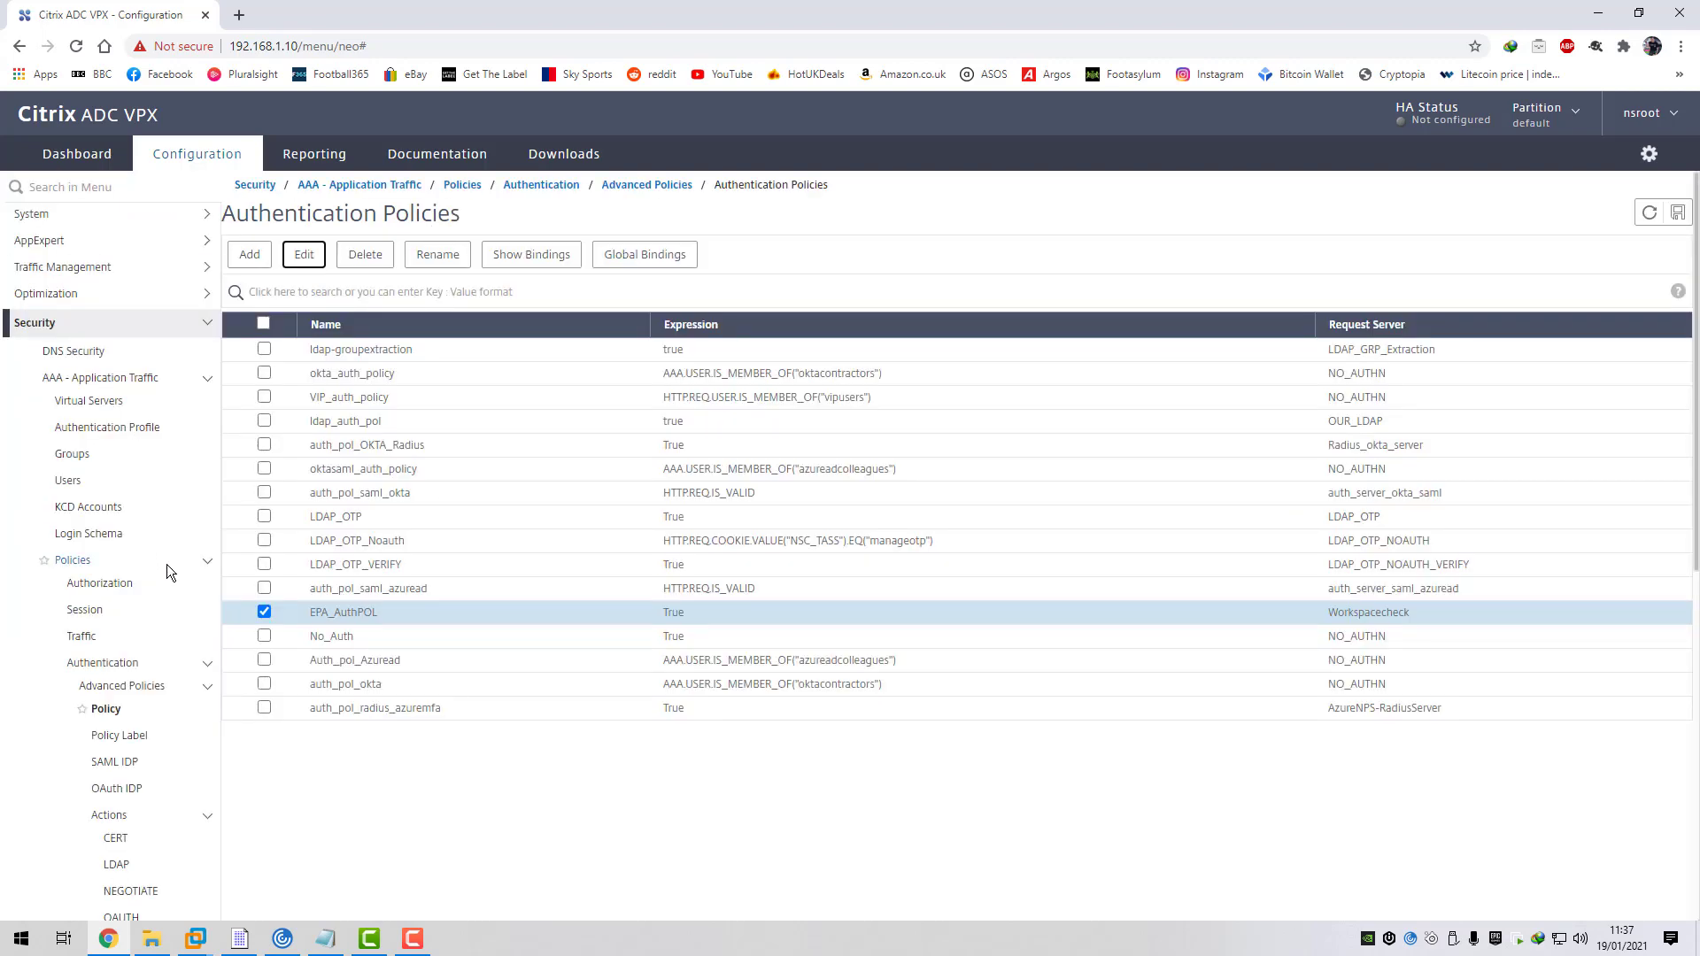
# - Open the Workspacecheck EPA action for editing and examine the Receiver process MD5 hash in its expression
pyautogui.scroll(-4, 166, 565)
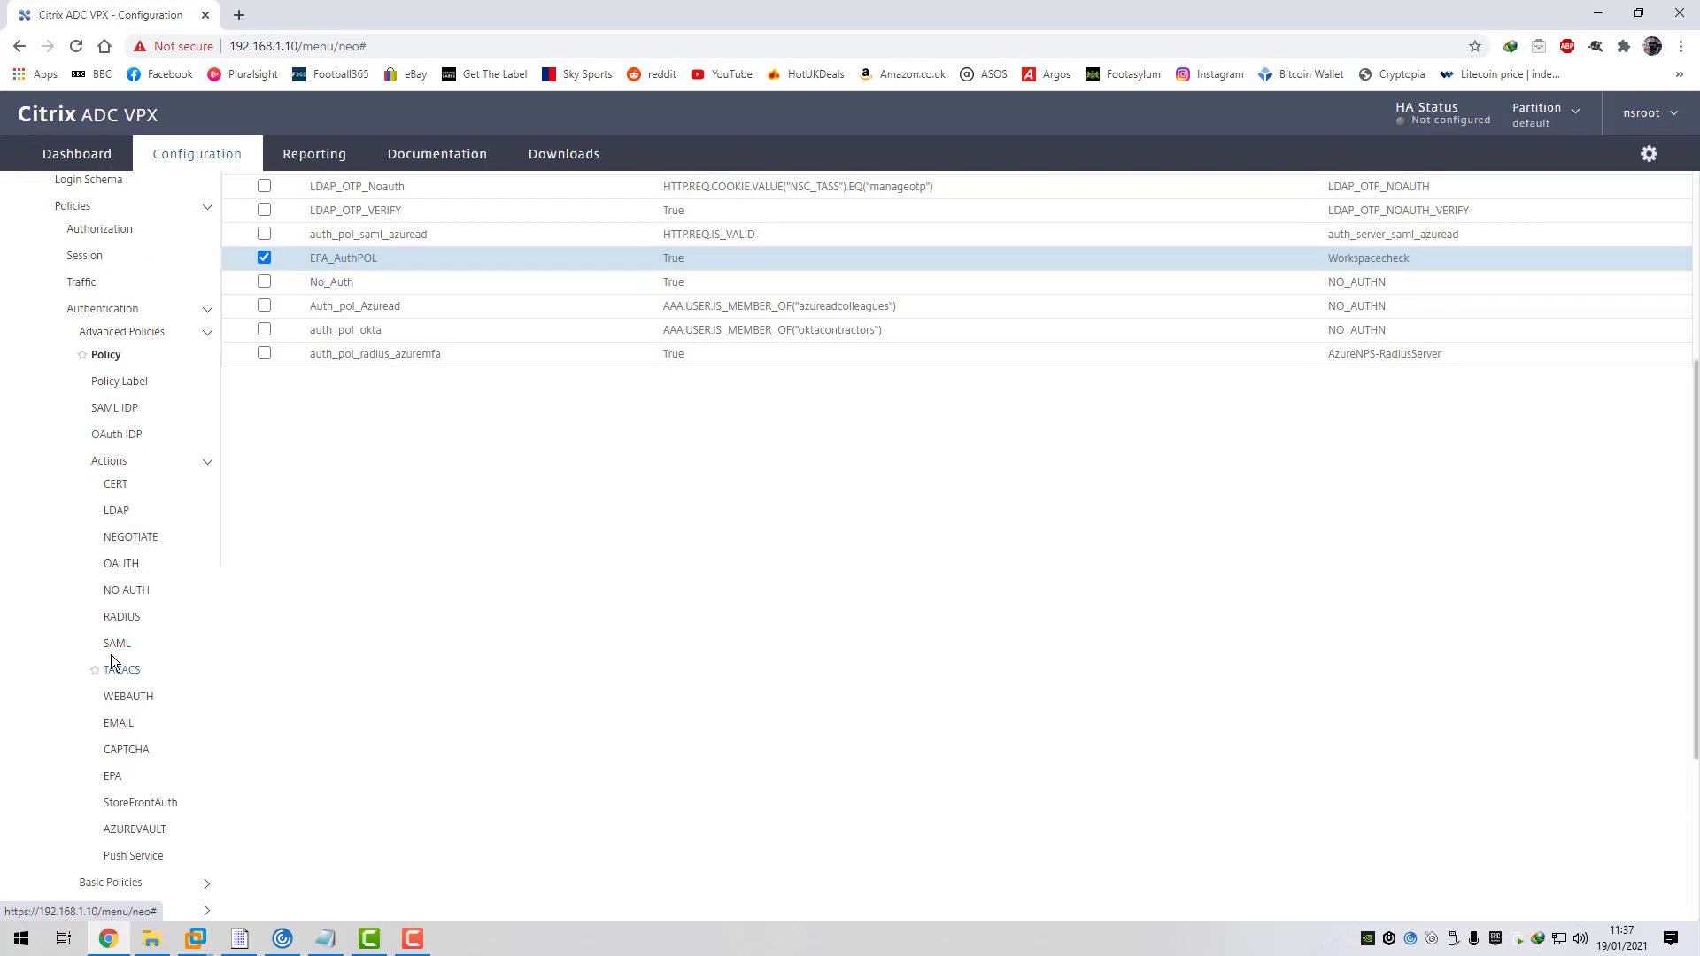
pyautogui.scroll(3, 138, 443)
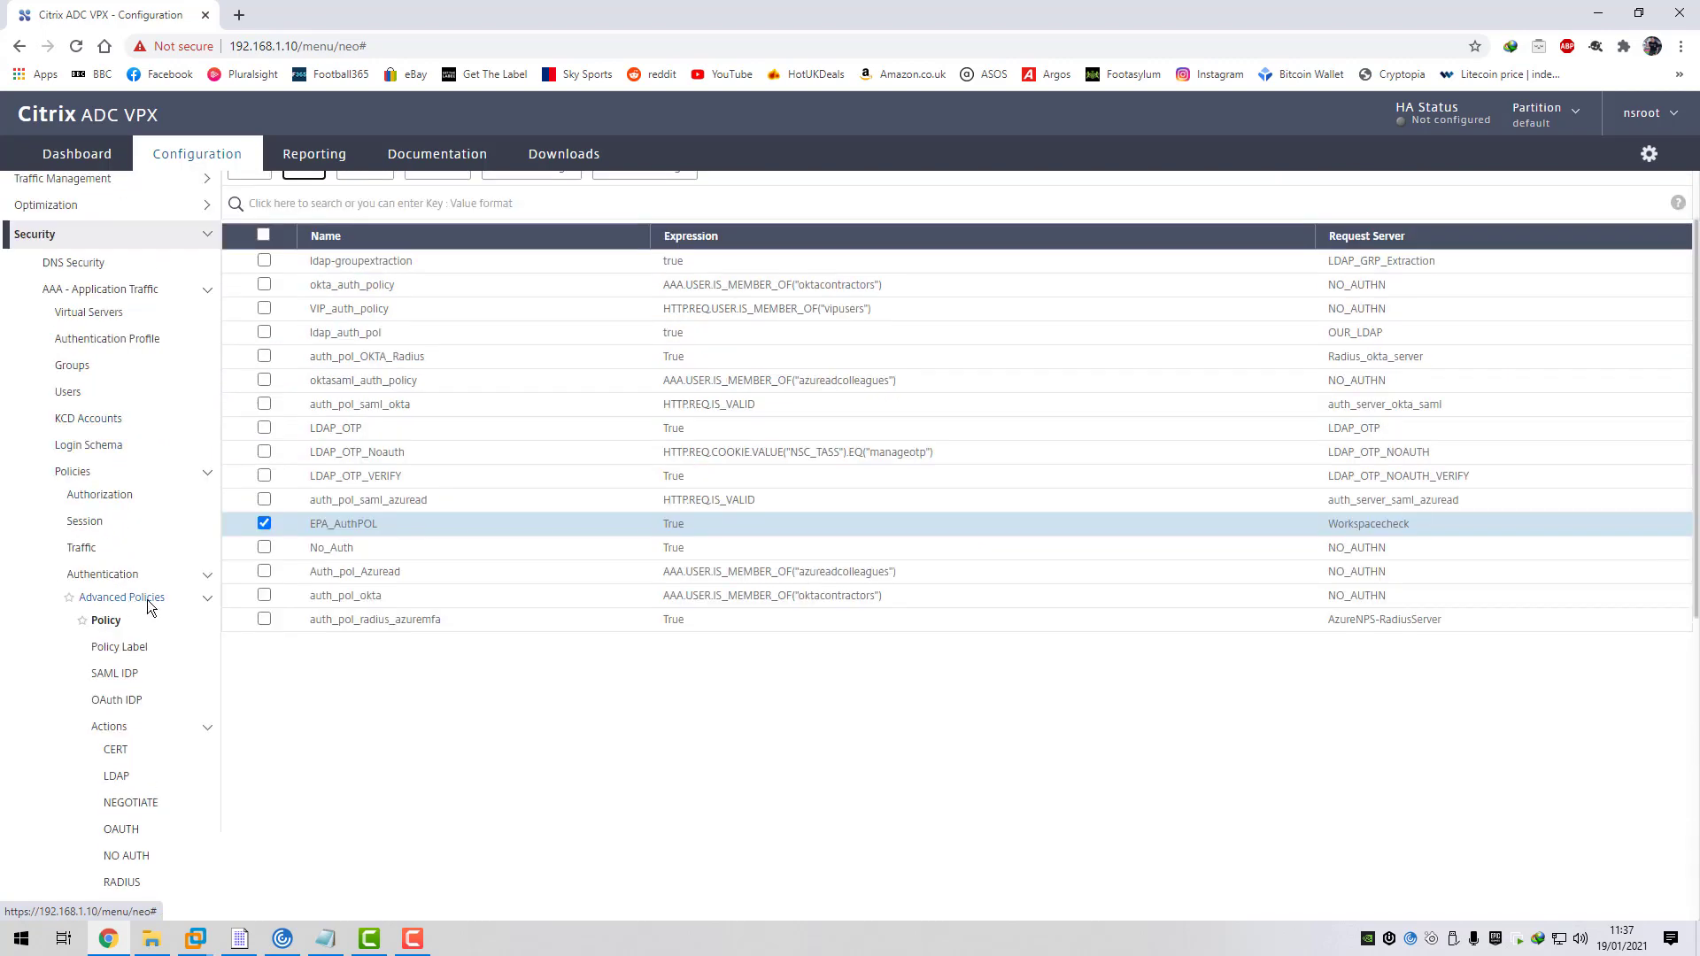
pyautogui.scroll(-2, 149, 602)
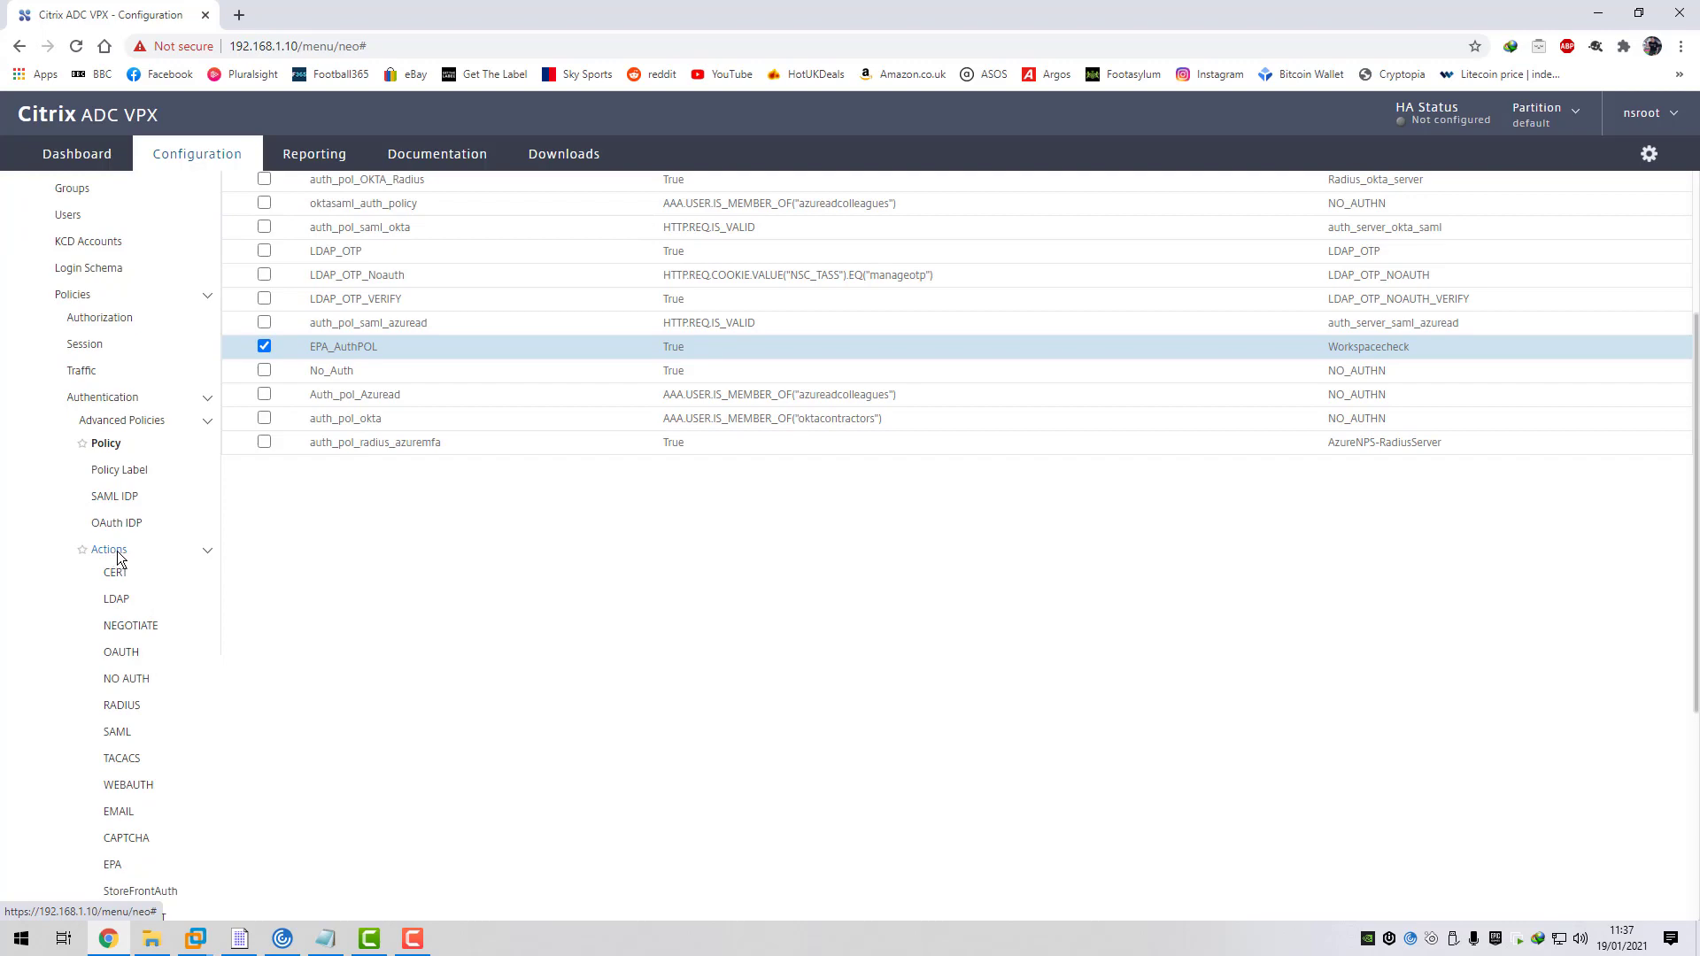
pyautogui.scroll(-1, 132, 604)
pyautogui.scroll(-3, 117, 770)
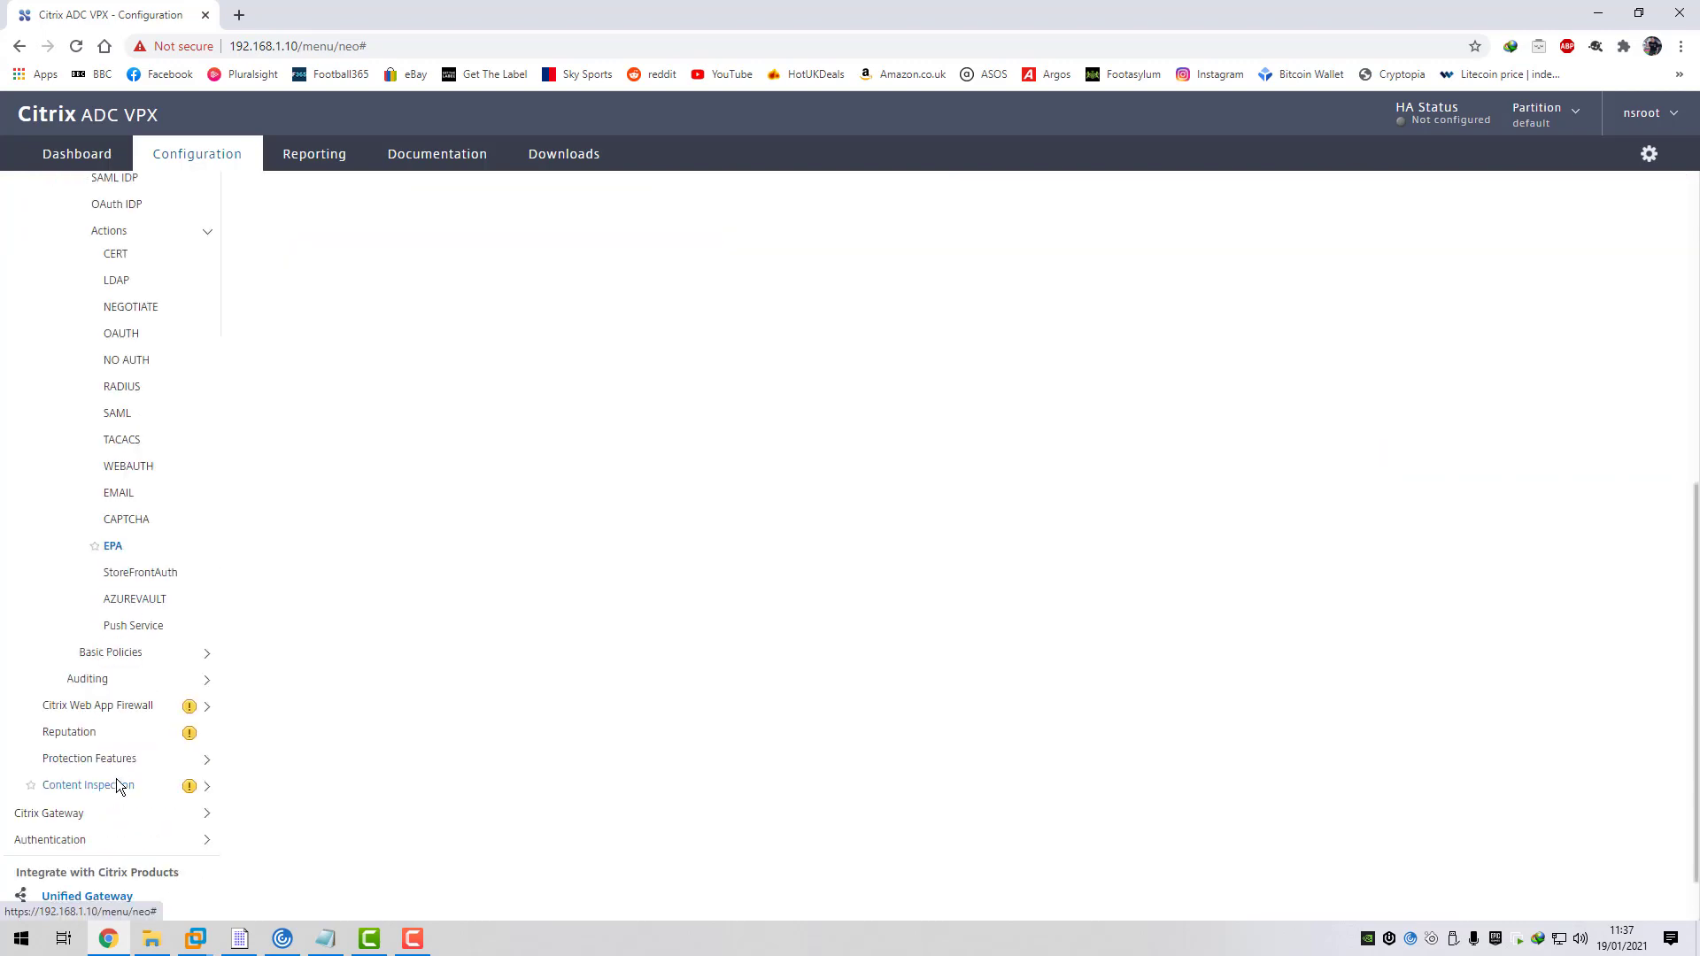
pyautogui.scroll(7, 305, 602)
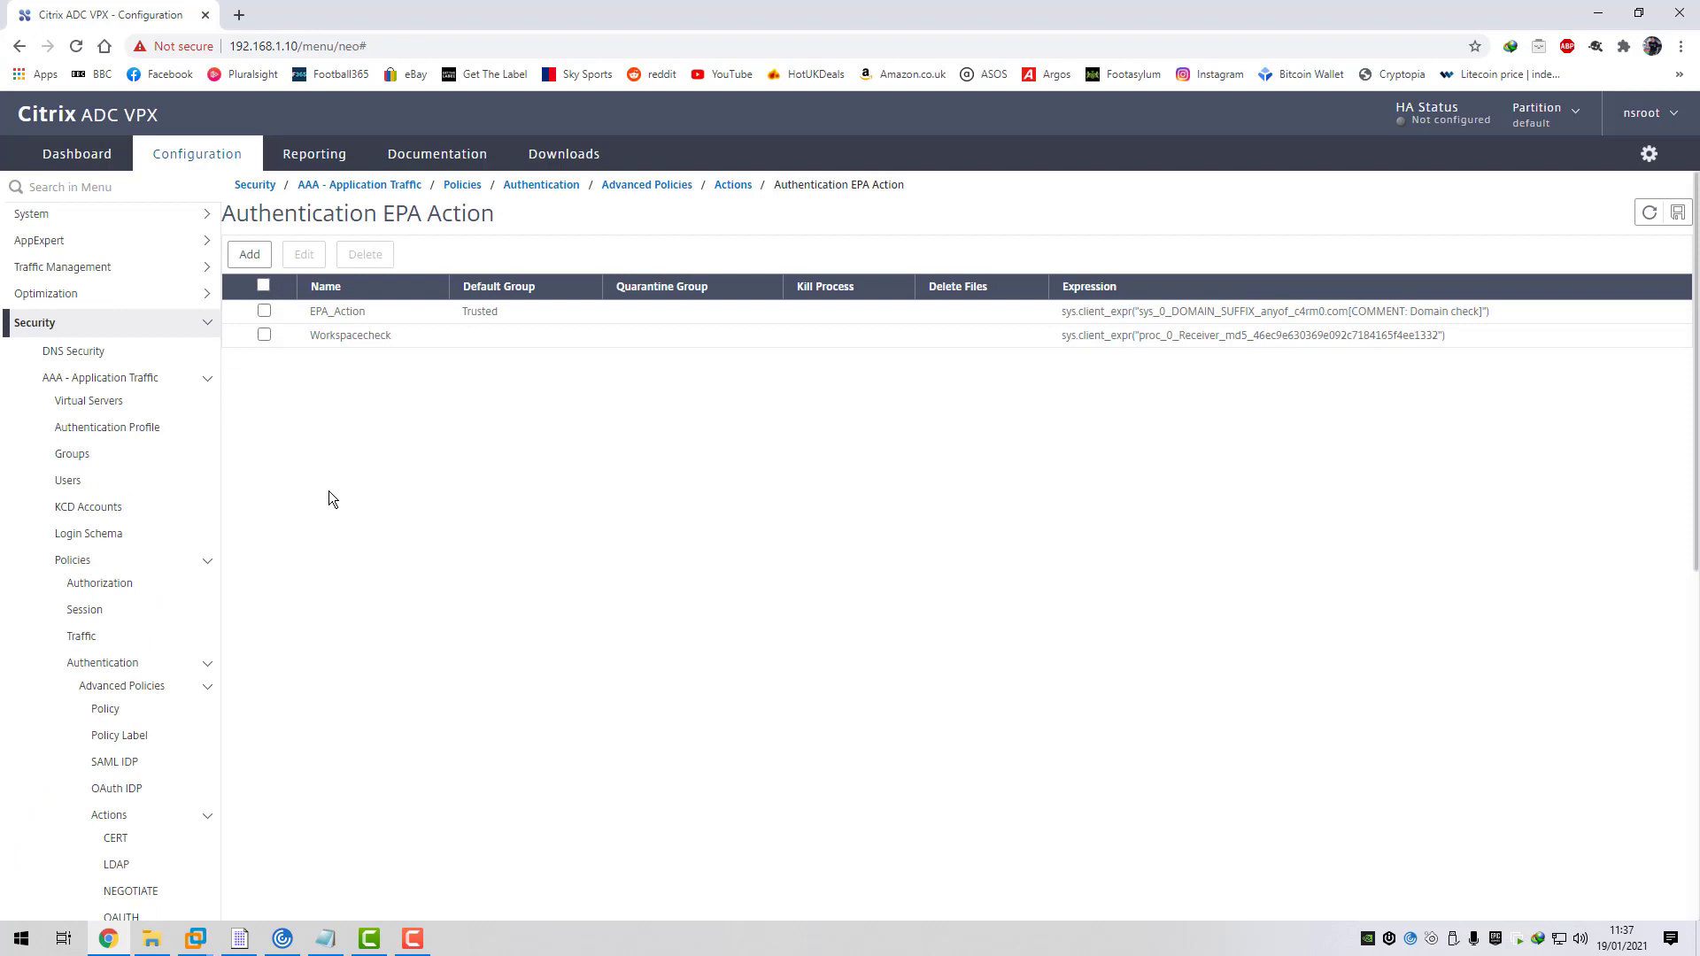
pyautogui.click(264, 335)
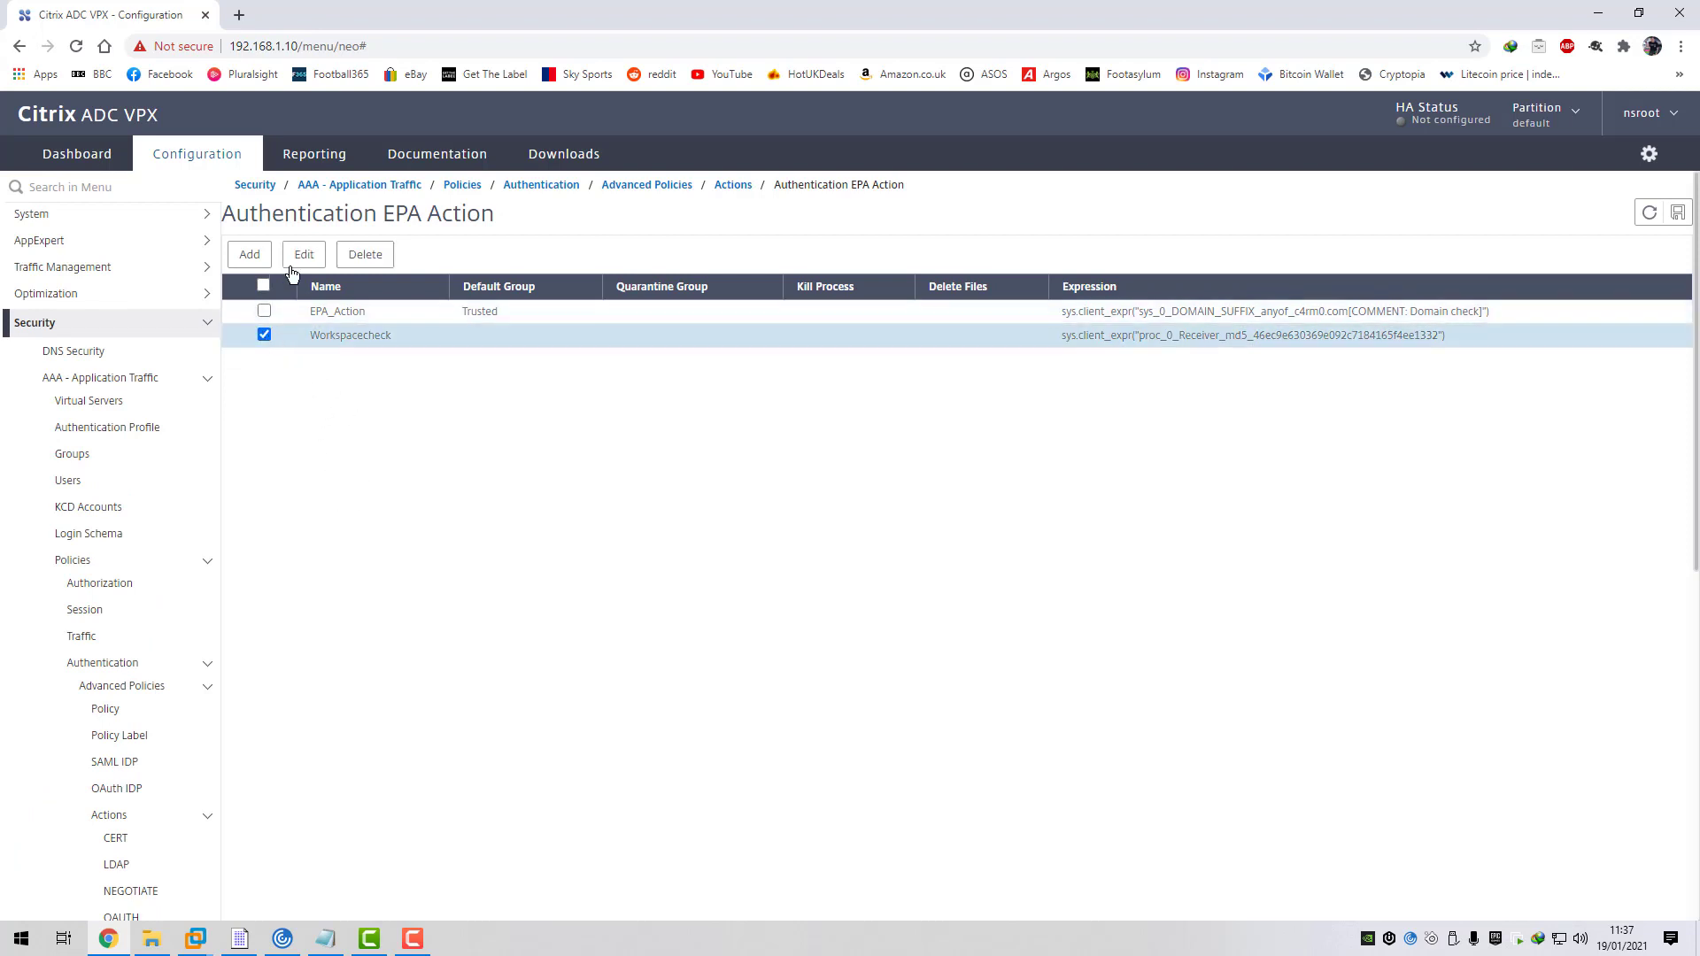
pyautogui.click(297, 256)
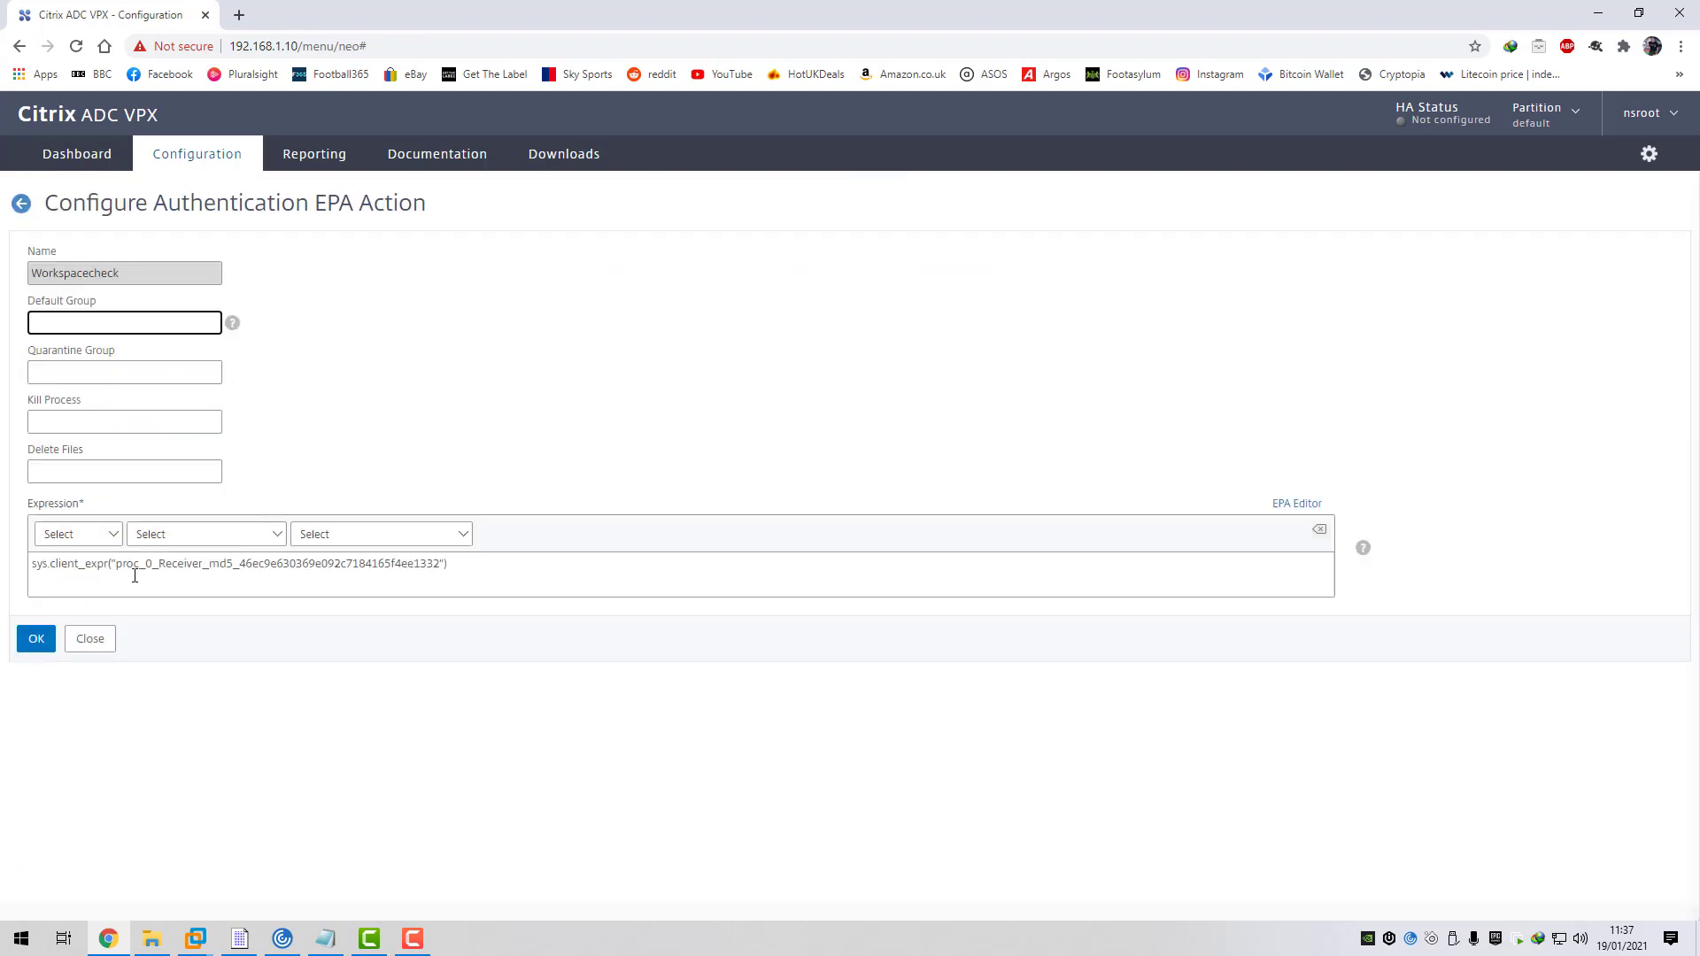
pyautogui.moveTo(209, 564); pyautogui.dragTo(440, 567)
pyautogui.click(202, 564)
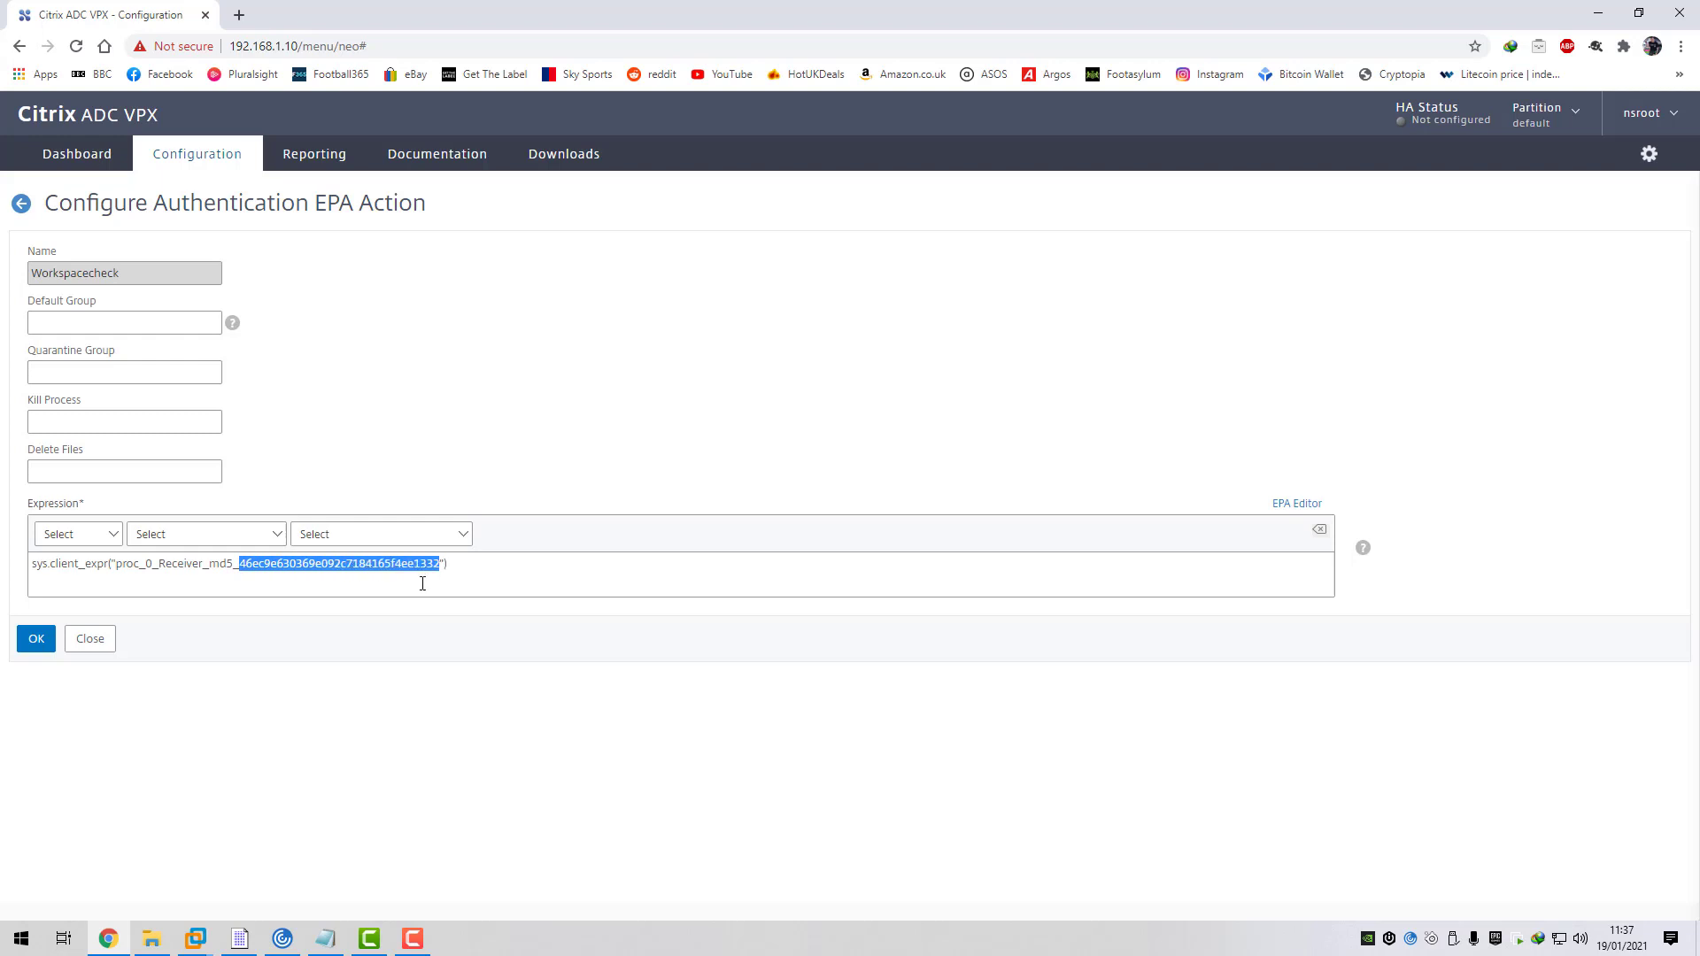
# - Switch to HashMyFiles, compare the MD5 hash of Receiver.exe with the one in the expression, and return to the EPA action
pyautogui.click(238, 945)
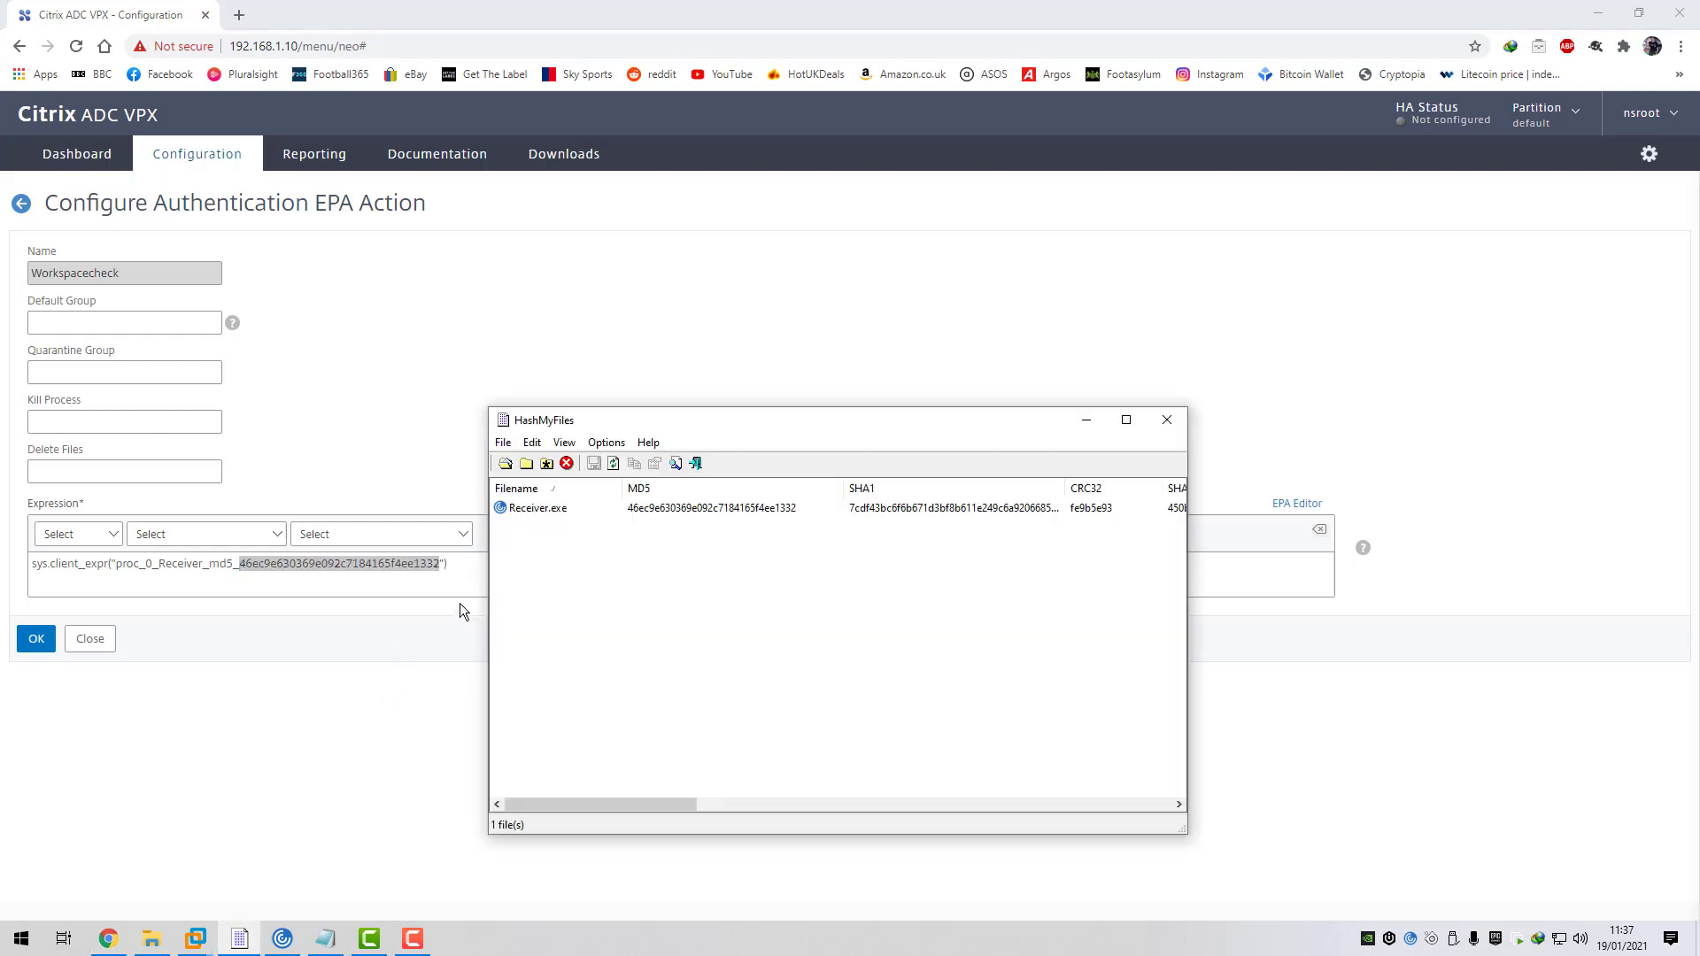
pyautogui.moveTo(655, 427); pyautogui.dragTo(594, 420)
pyautogui.click(589, 504)
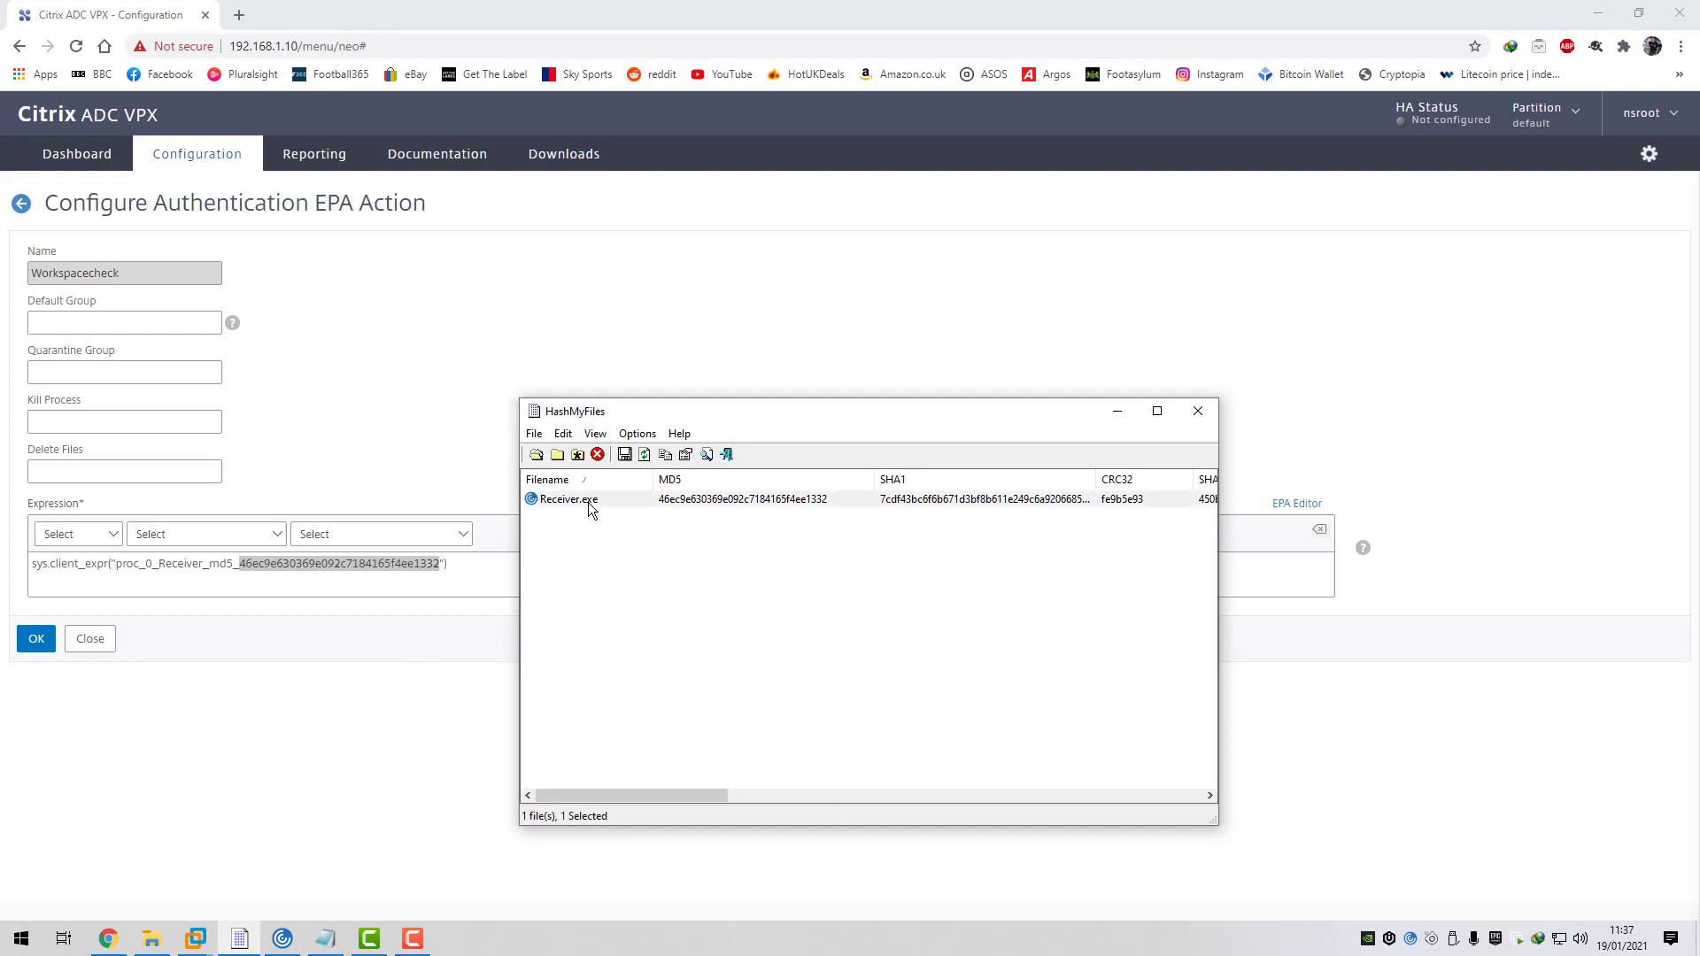
pyautogui.click(588, 503)
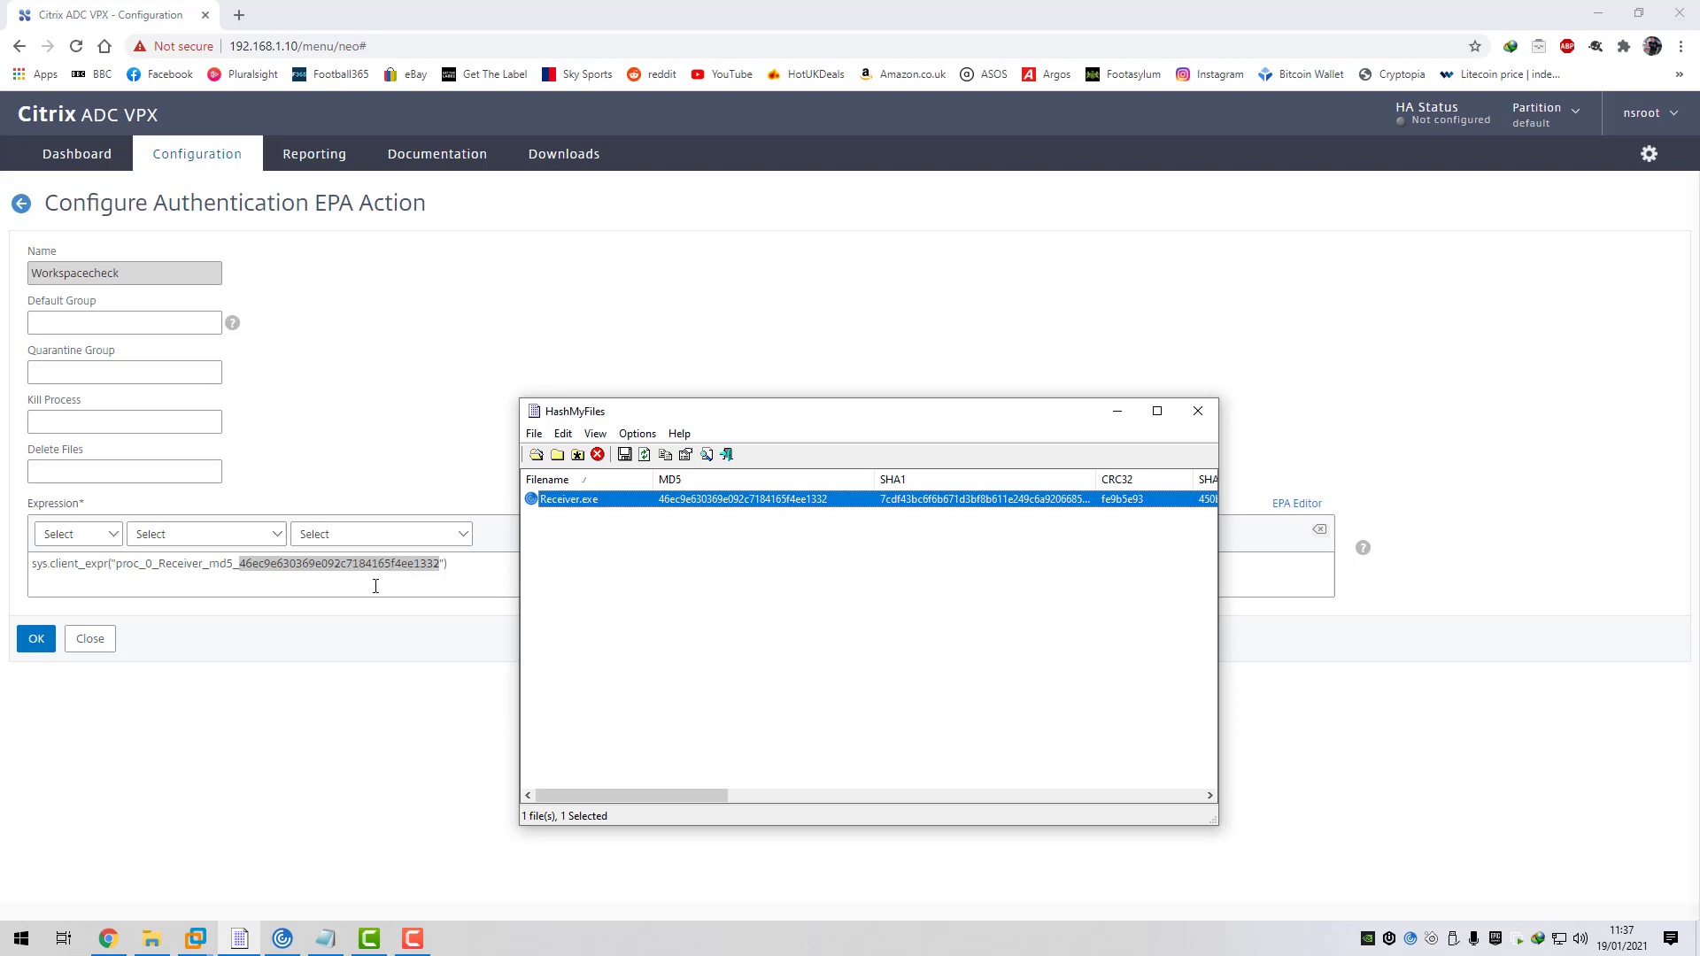
pyautogui.click(507, 567)
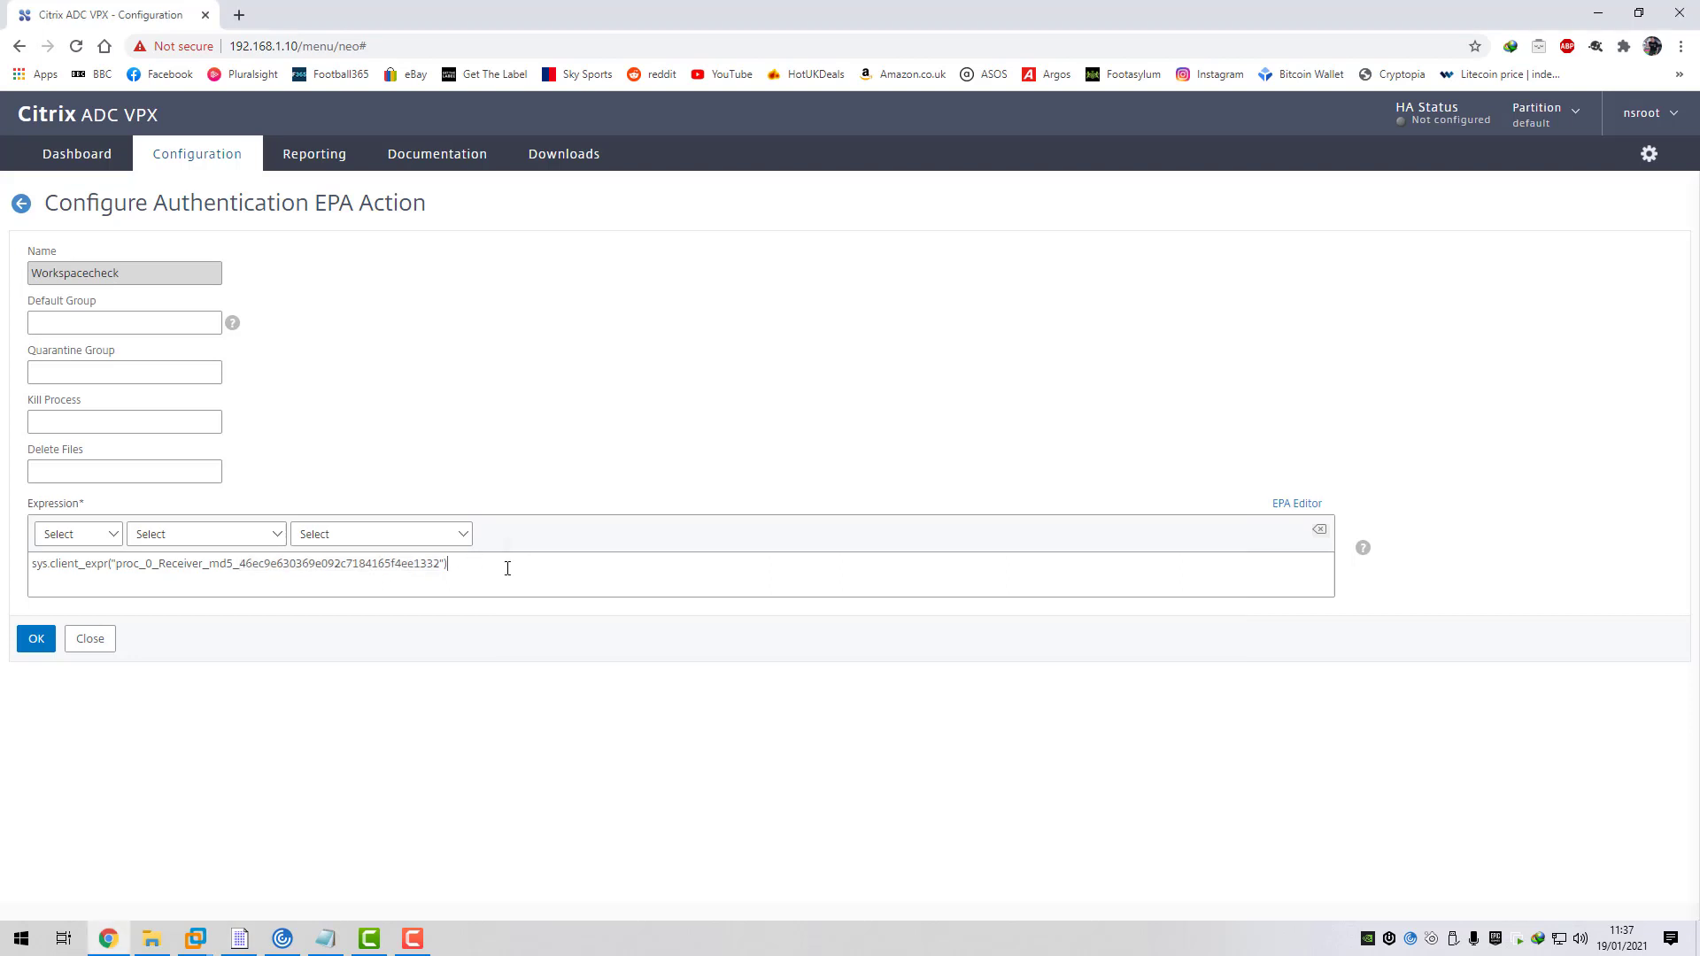
# - In the EPA expression editor, set up a Common Process check for Receiver and open its product scan settings
pyautogui.click(1290, 505)
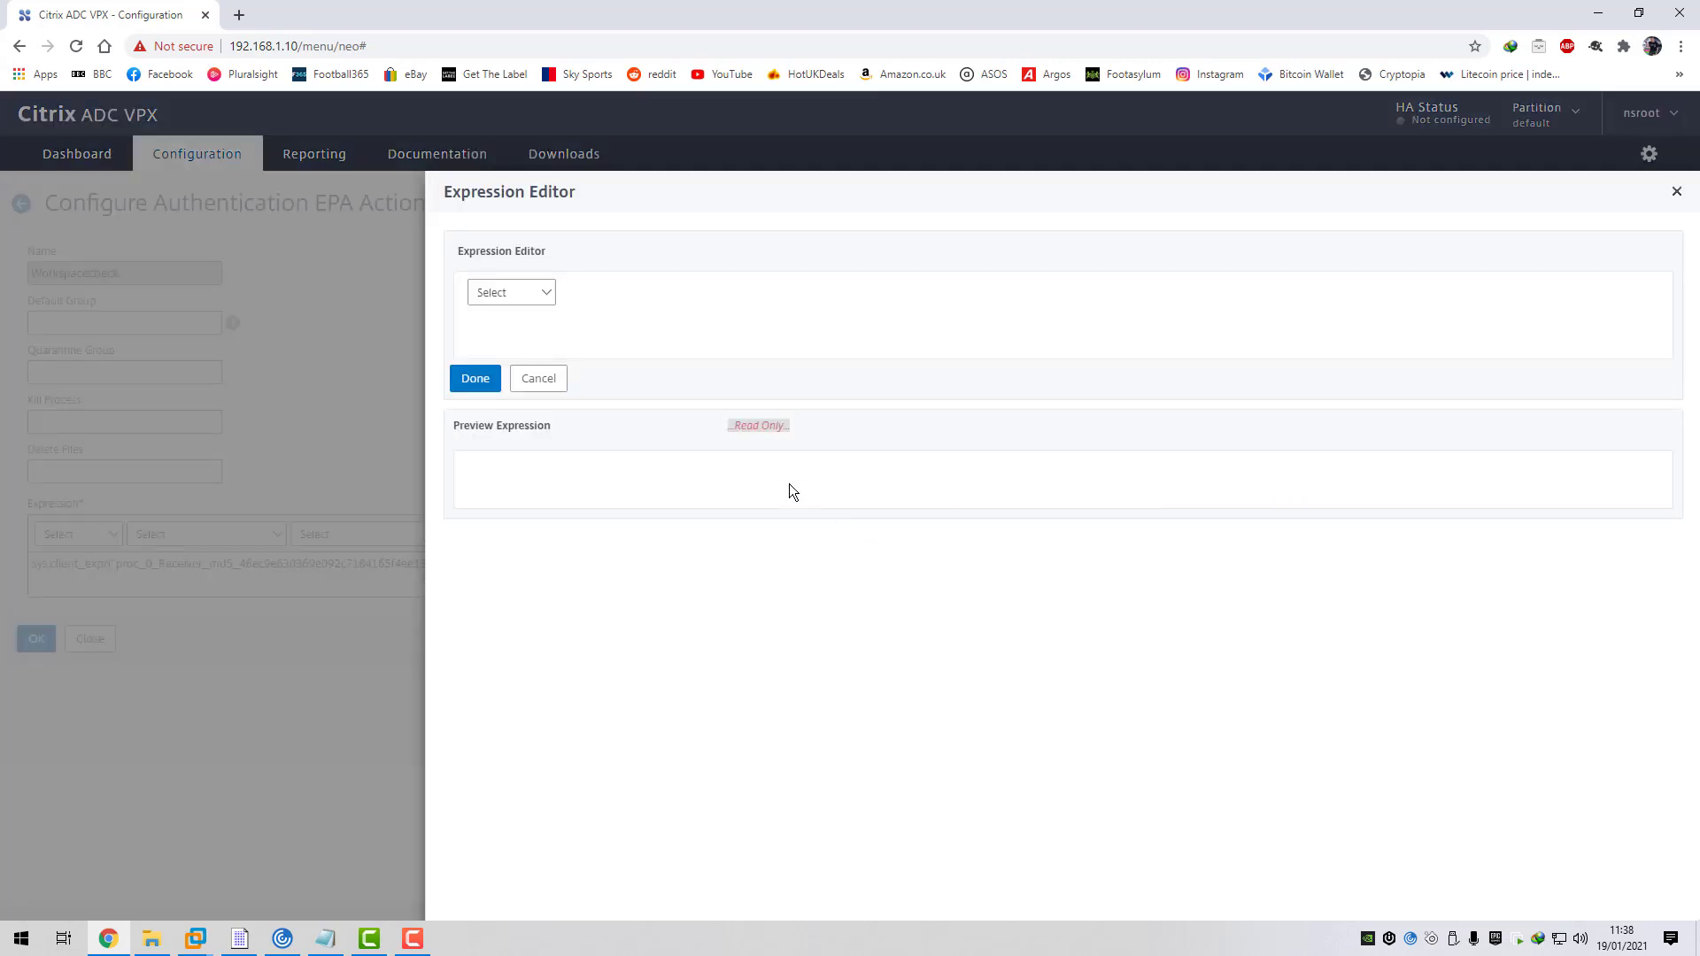
pyautogui.click(531, 292)
pyautogui.click(521, 352)
pyautogui.click(651, 294)
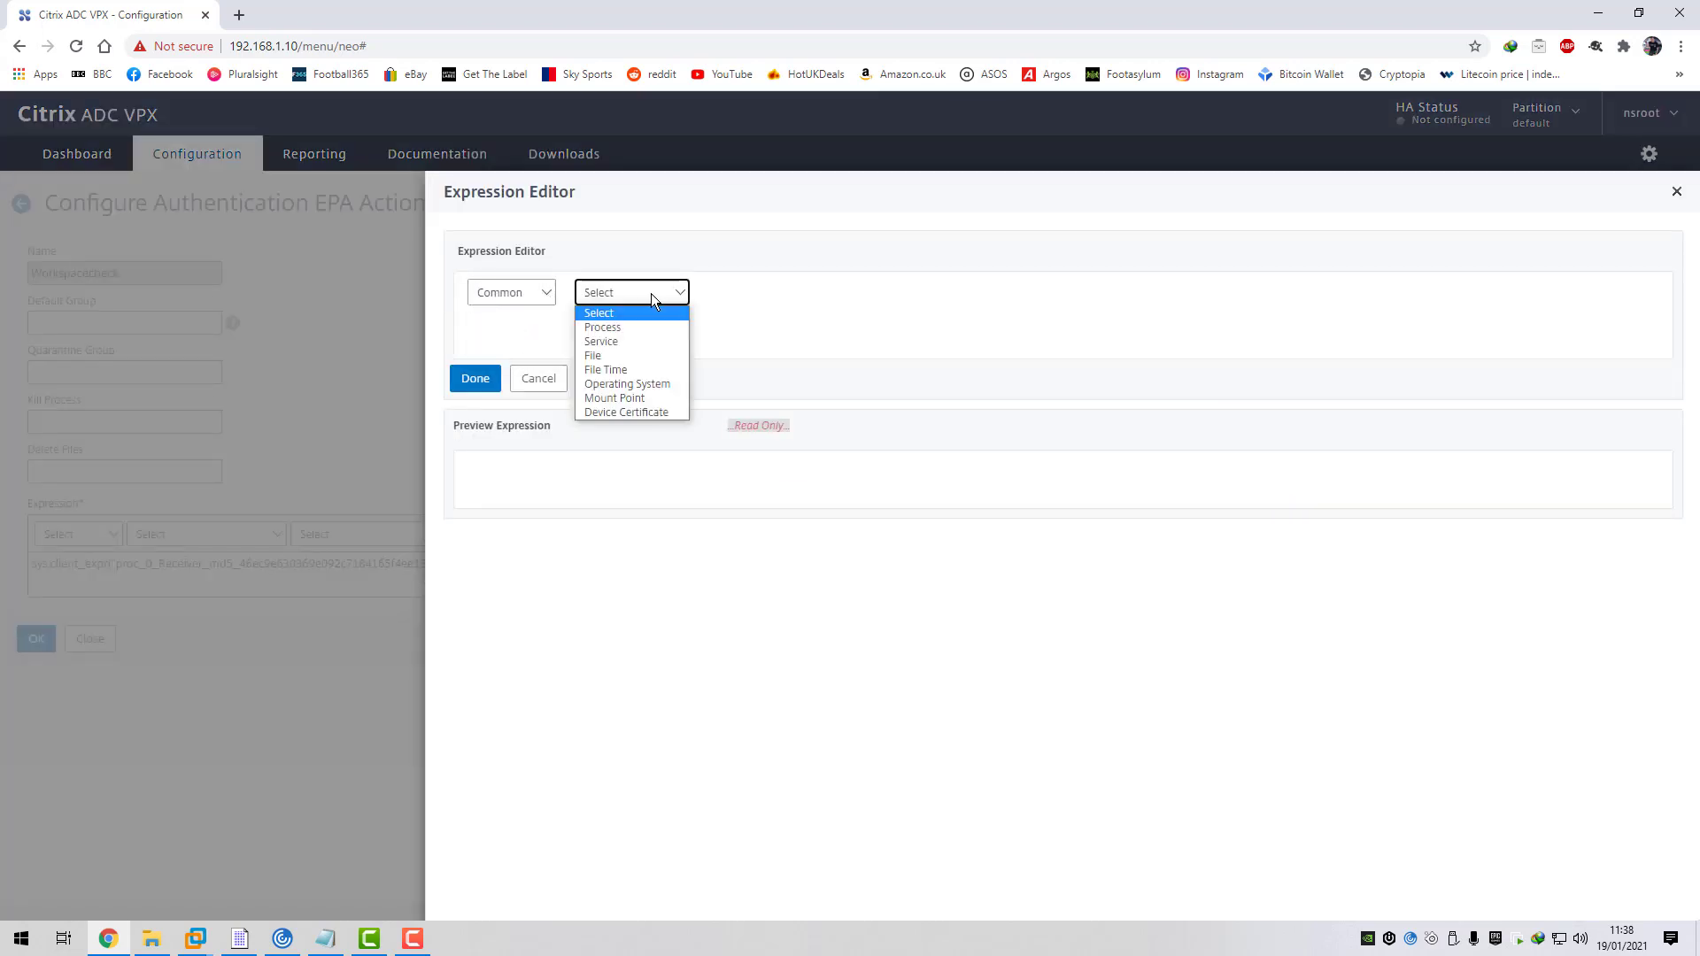
pyautogui.click(630, 325)
pyautogui.click(780, 294)
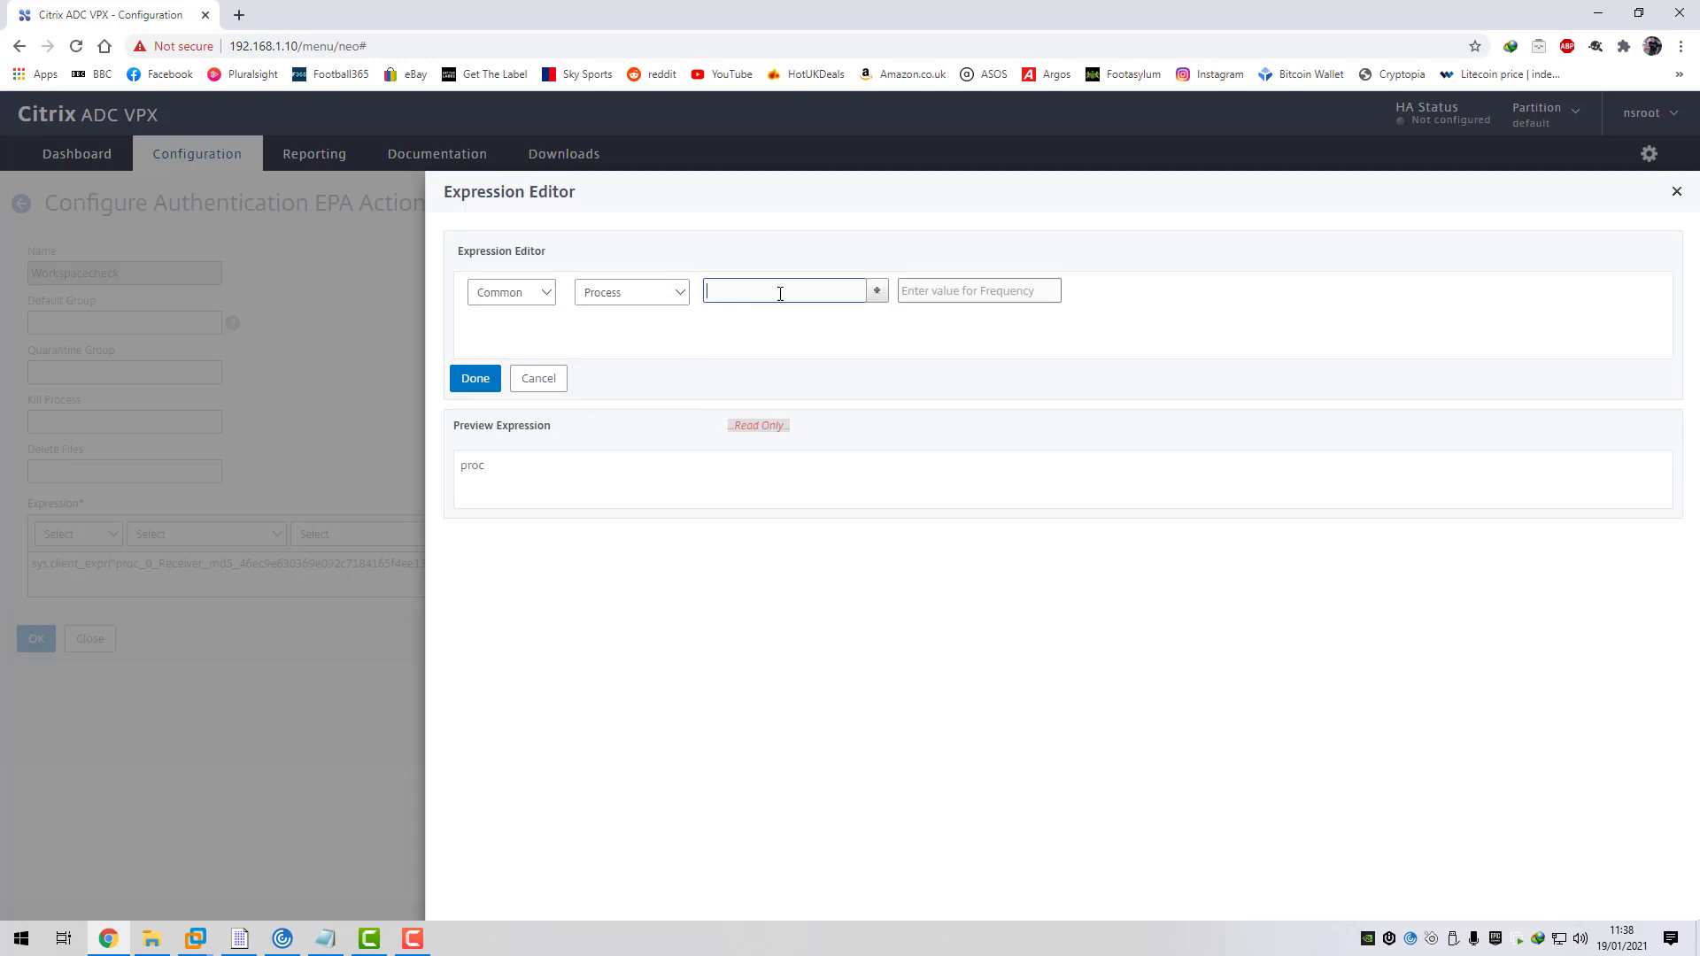
pyautogui.write('Receiver')
pyautogui.click(876, 292)
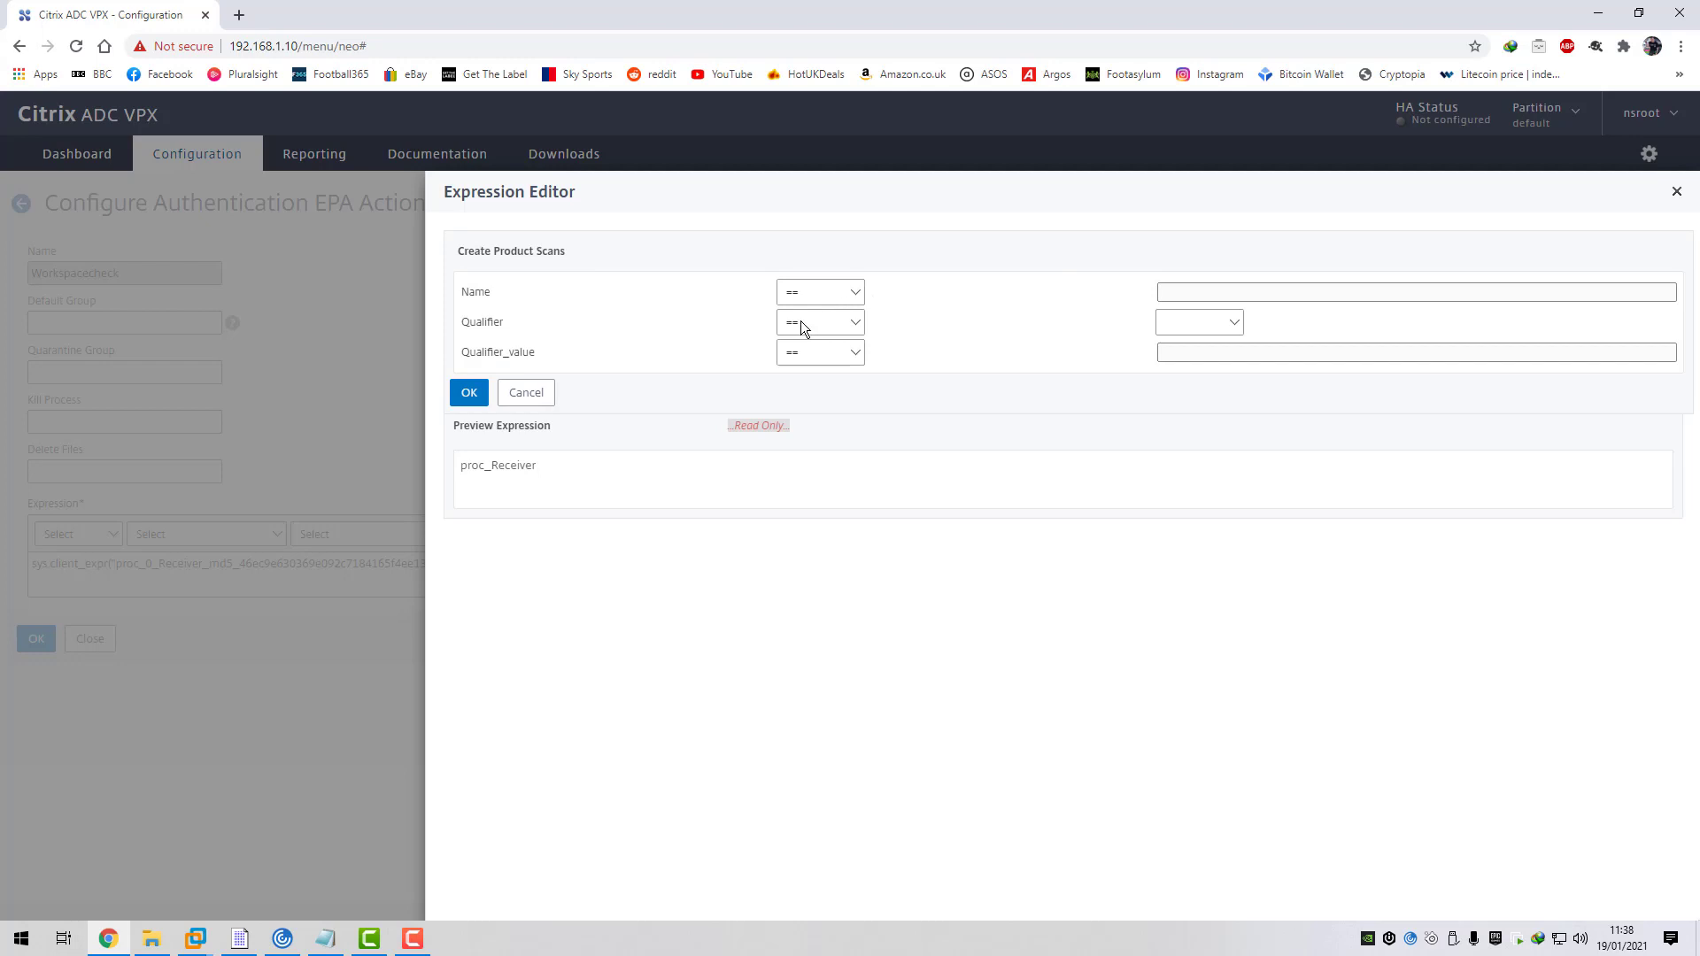
# - Fill in the product scan with name Receiver, qualifier MD5 and the placeholder qualifier value 12345
pyautogui.click(857, 324)
pyautogui.click(854, 292)
pyautogui.click(854, 292)
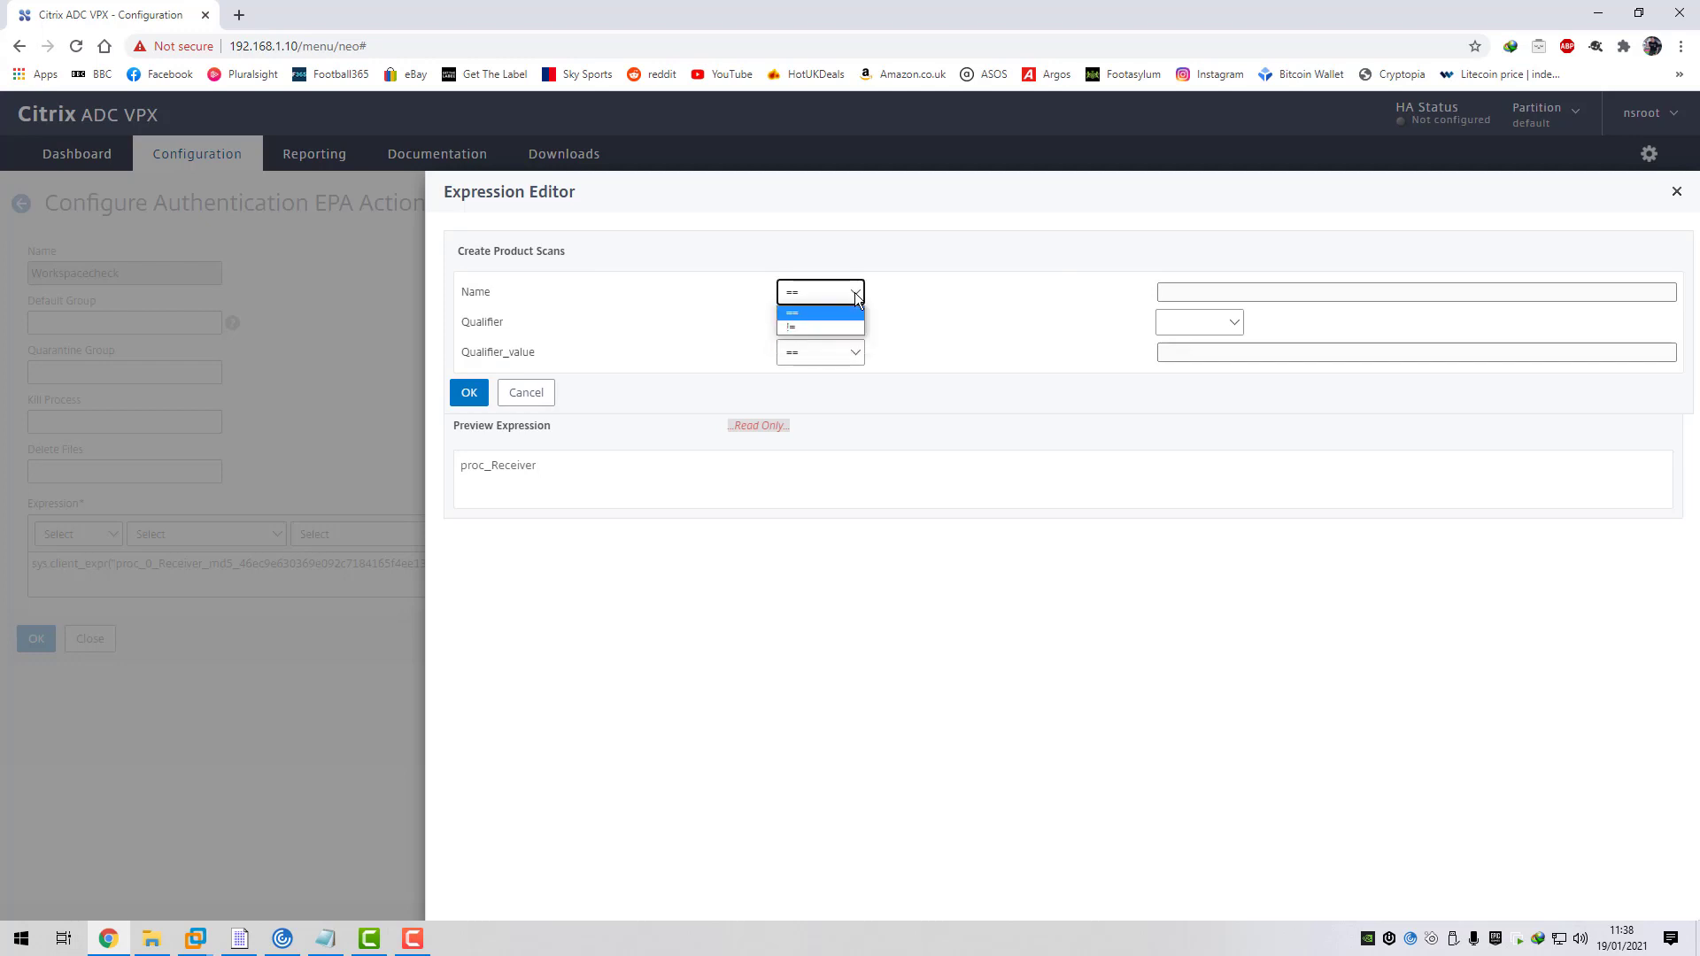
pyautogui.click(854, 292)
pyautogui.click(1227, 324)
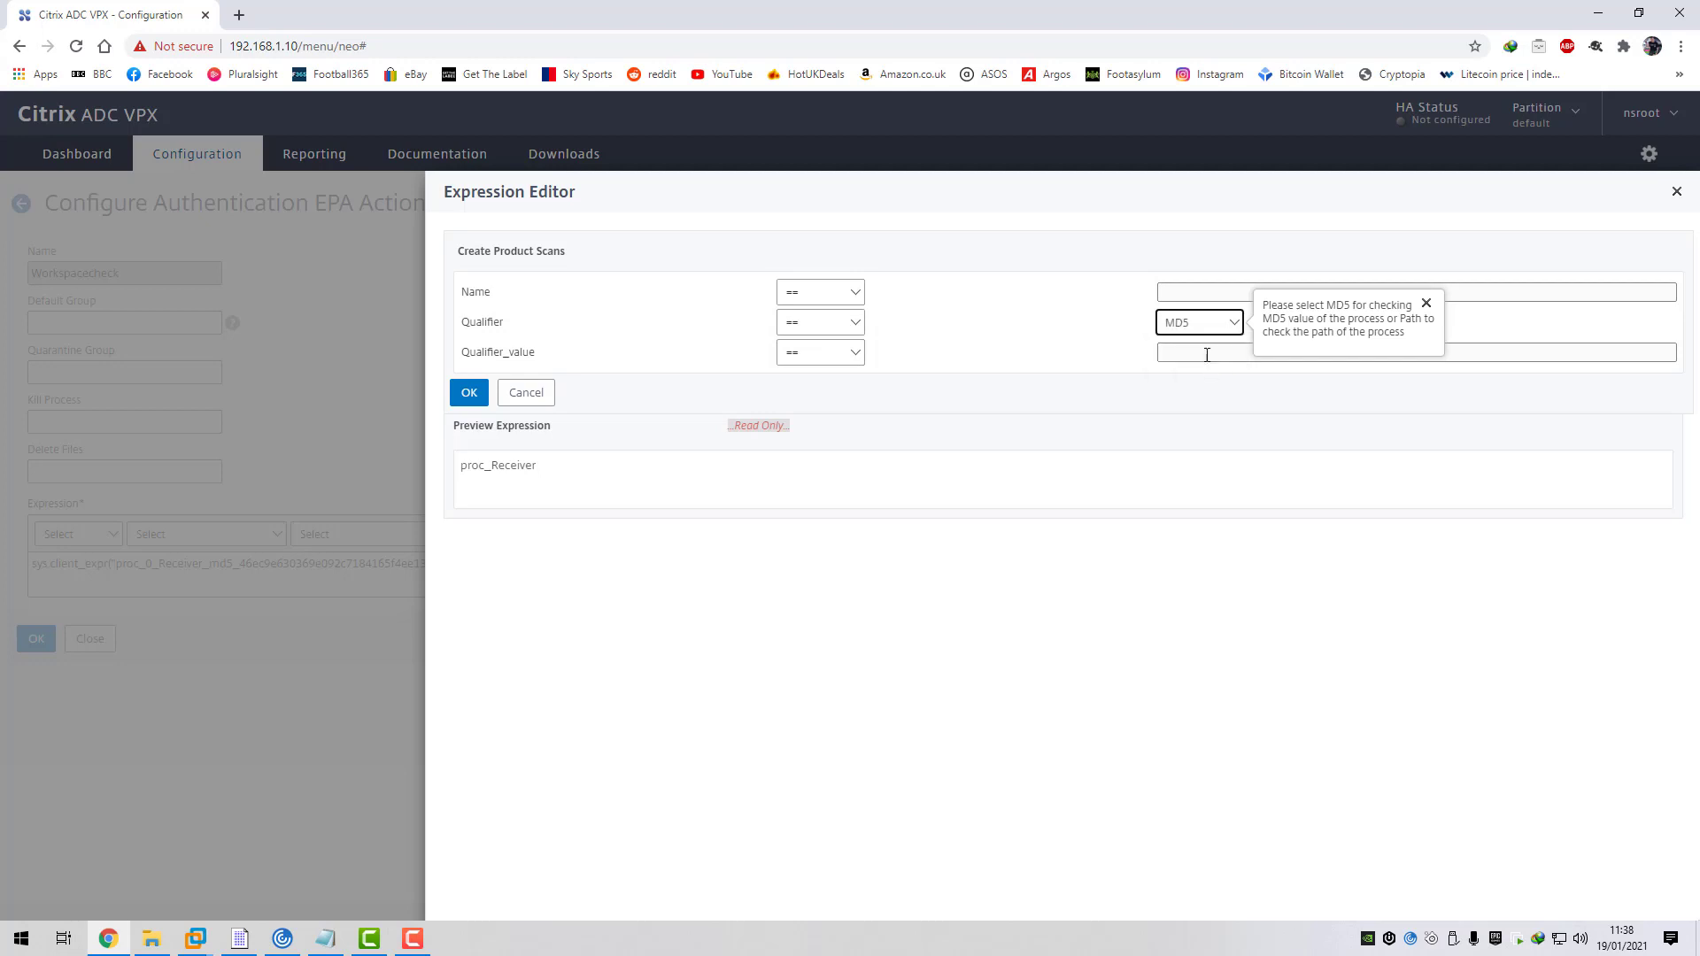
pyautogui.click(1186, 293)
pyautogui.write('Receiver')
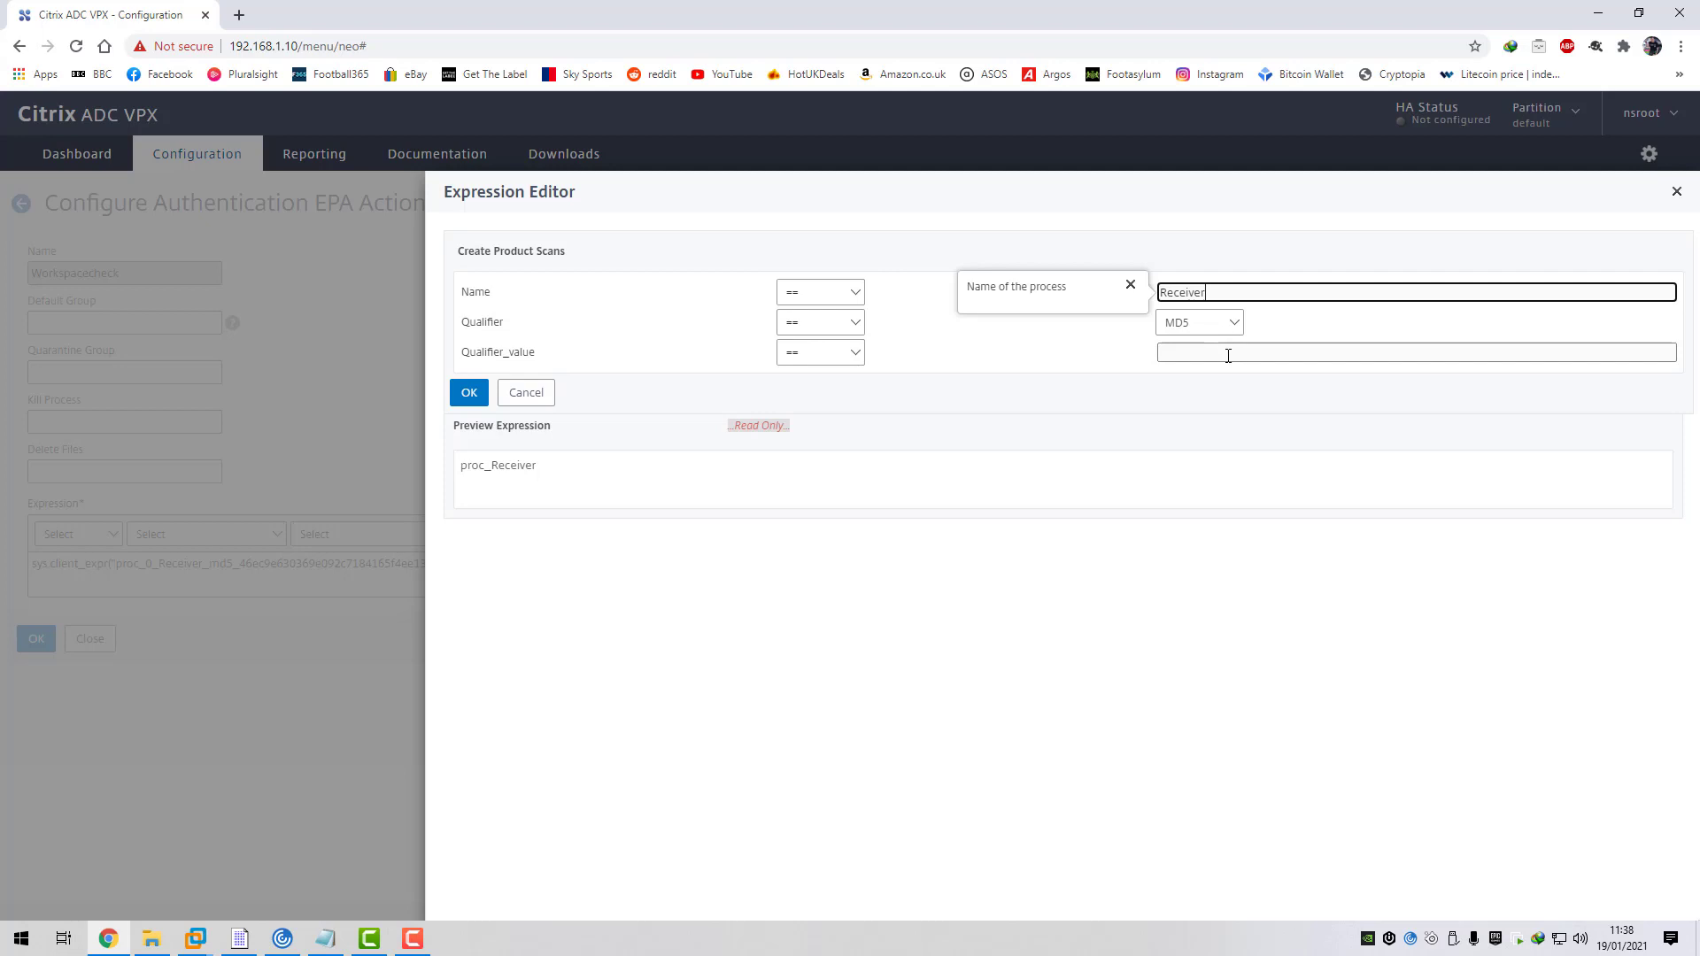
pyautogui.click(1228, 355)
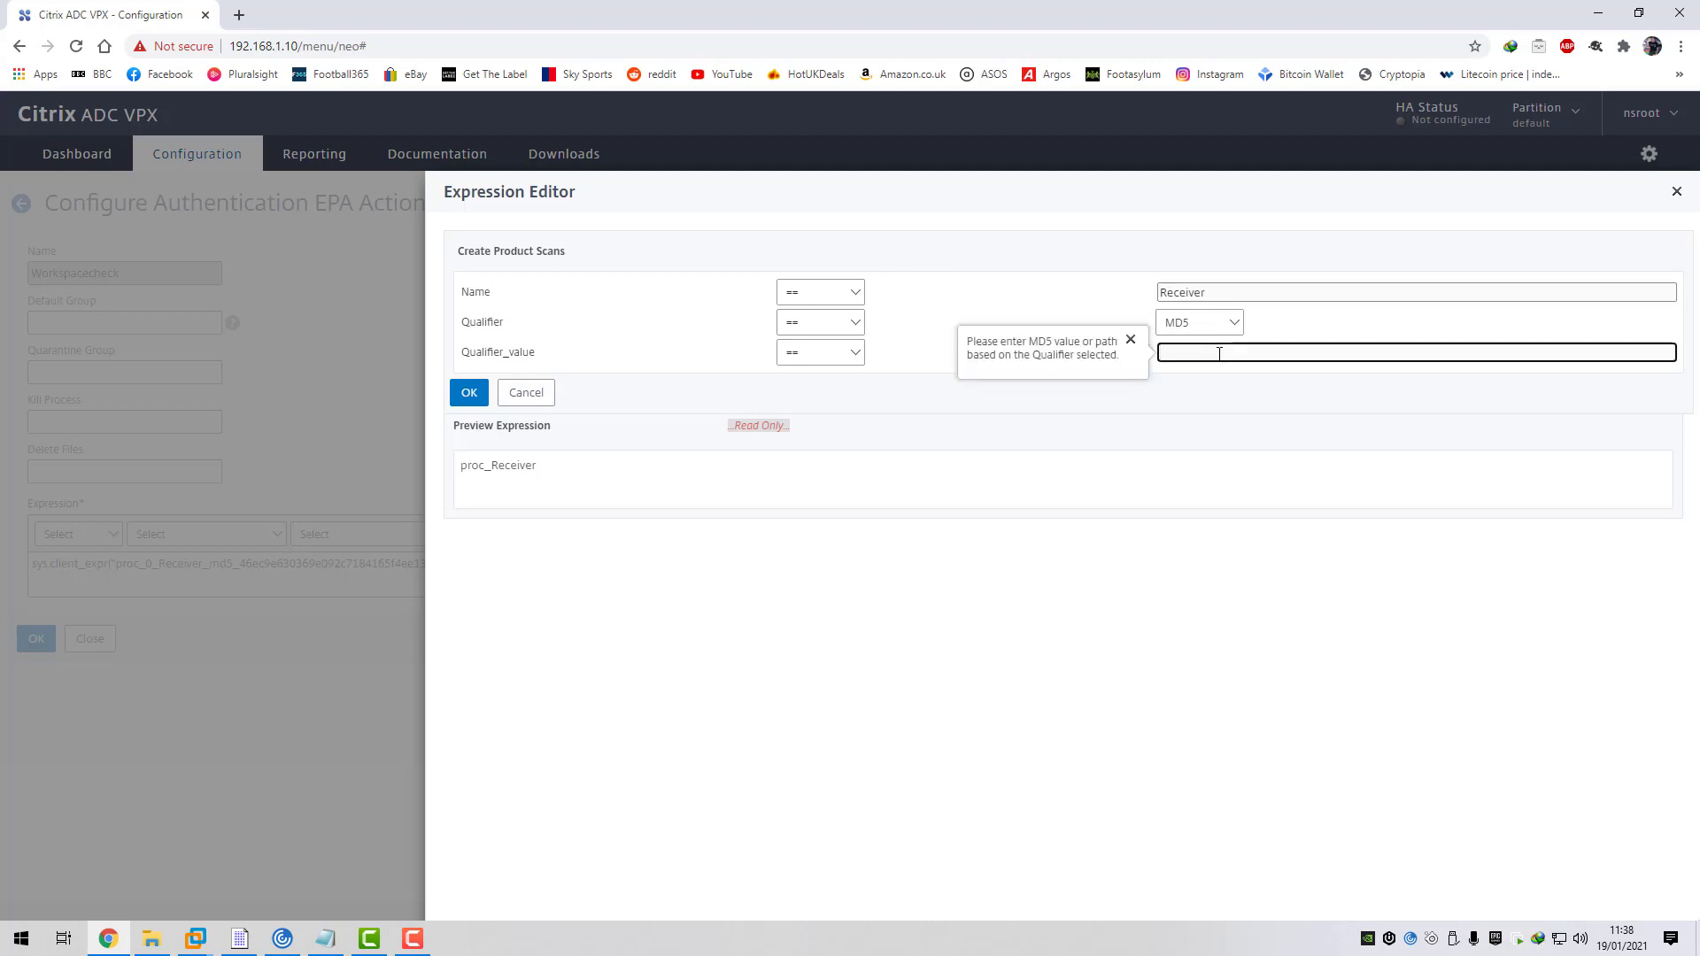
pyautogui.write('12345')
# - Look up the MD5 hash of Receiver.exe in HashMyFiles, and discard the product scan and the EPA editor expression
pyautogui.click(239, 938)
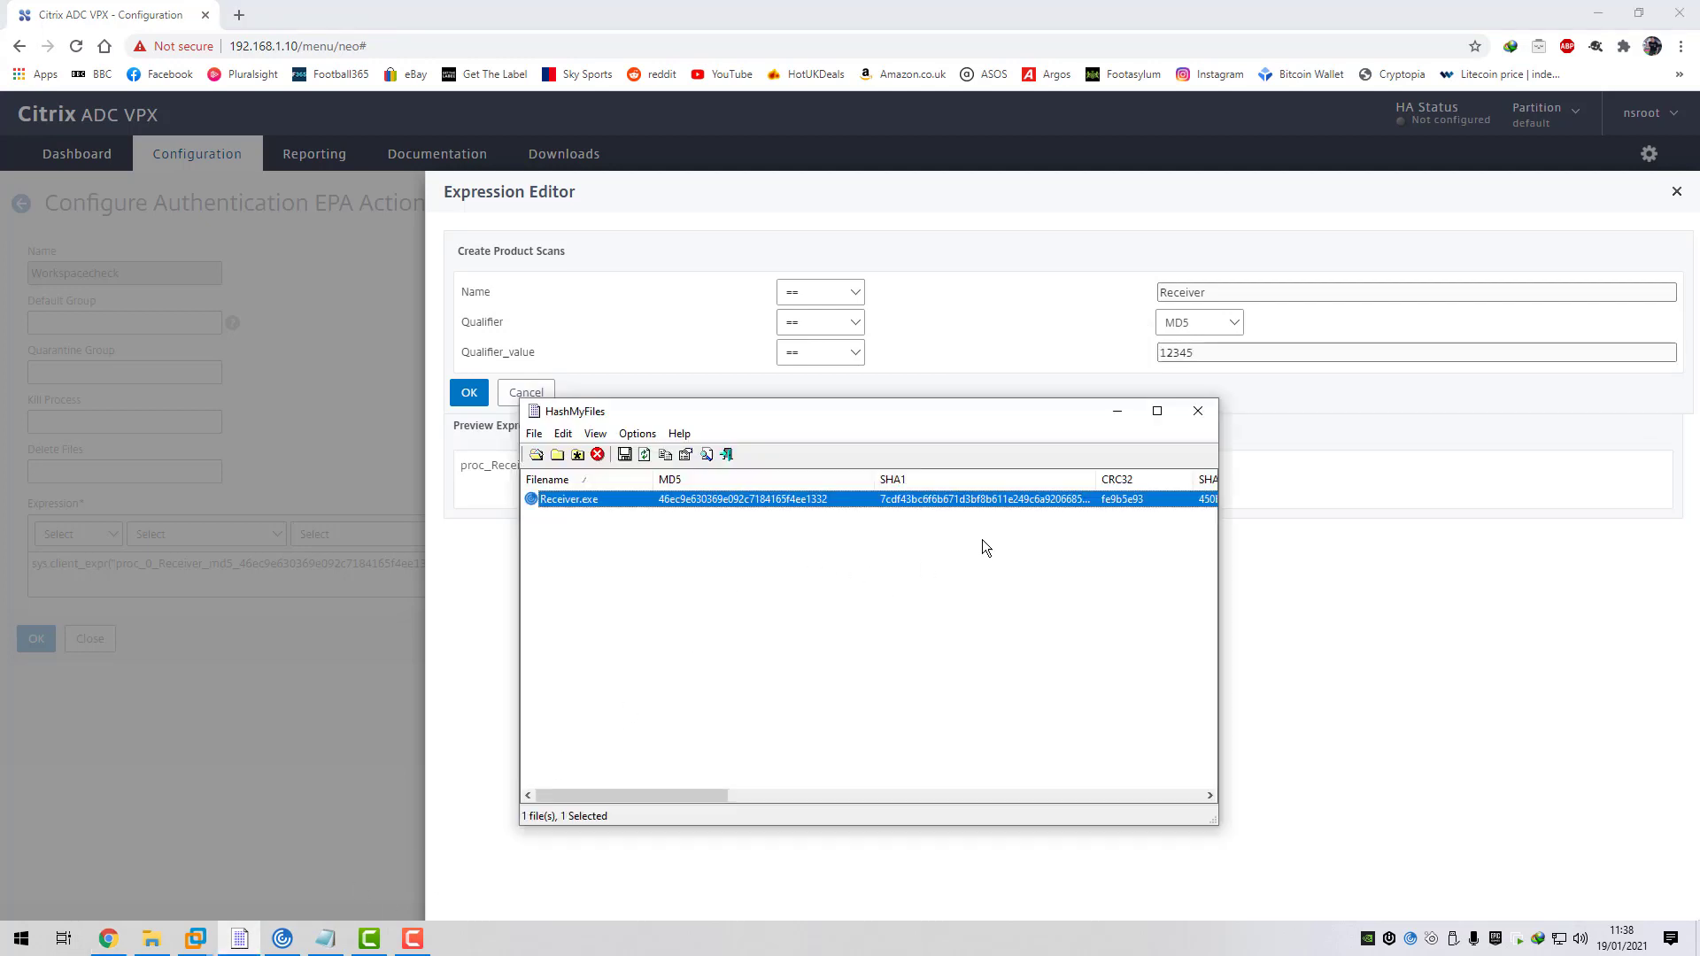
pyautogui.click(1114, 414)
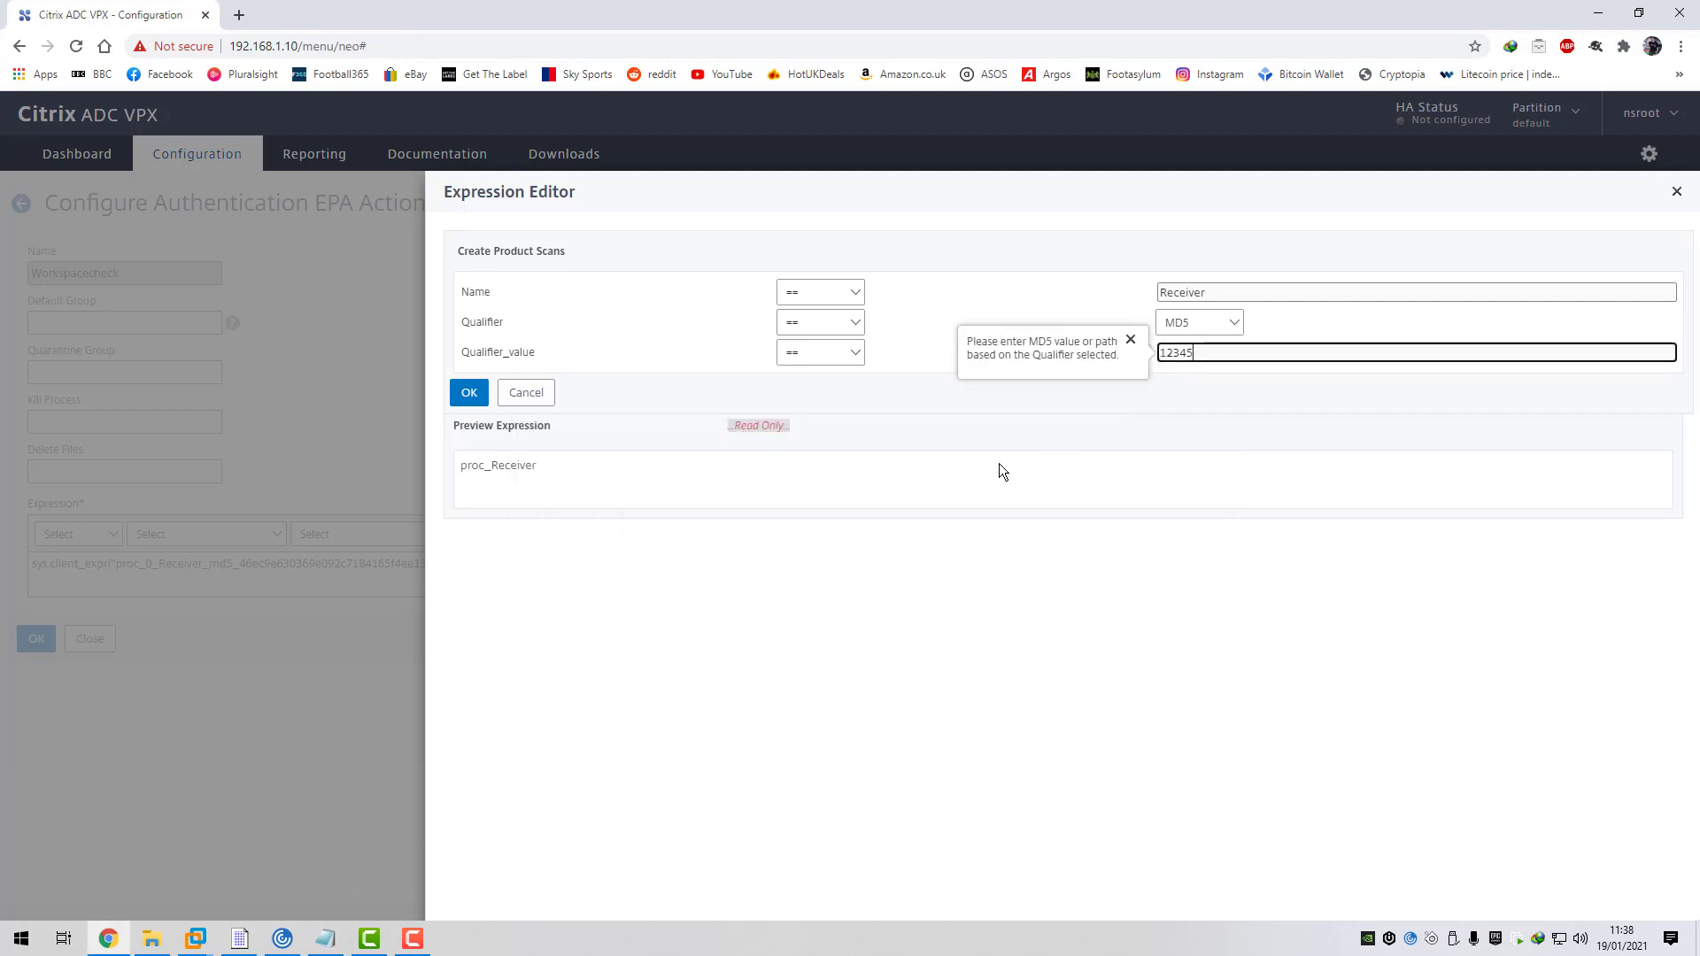
pyautogui.click(541, 395)
pyautogui.click(538, 382)
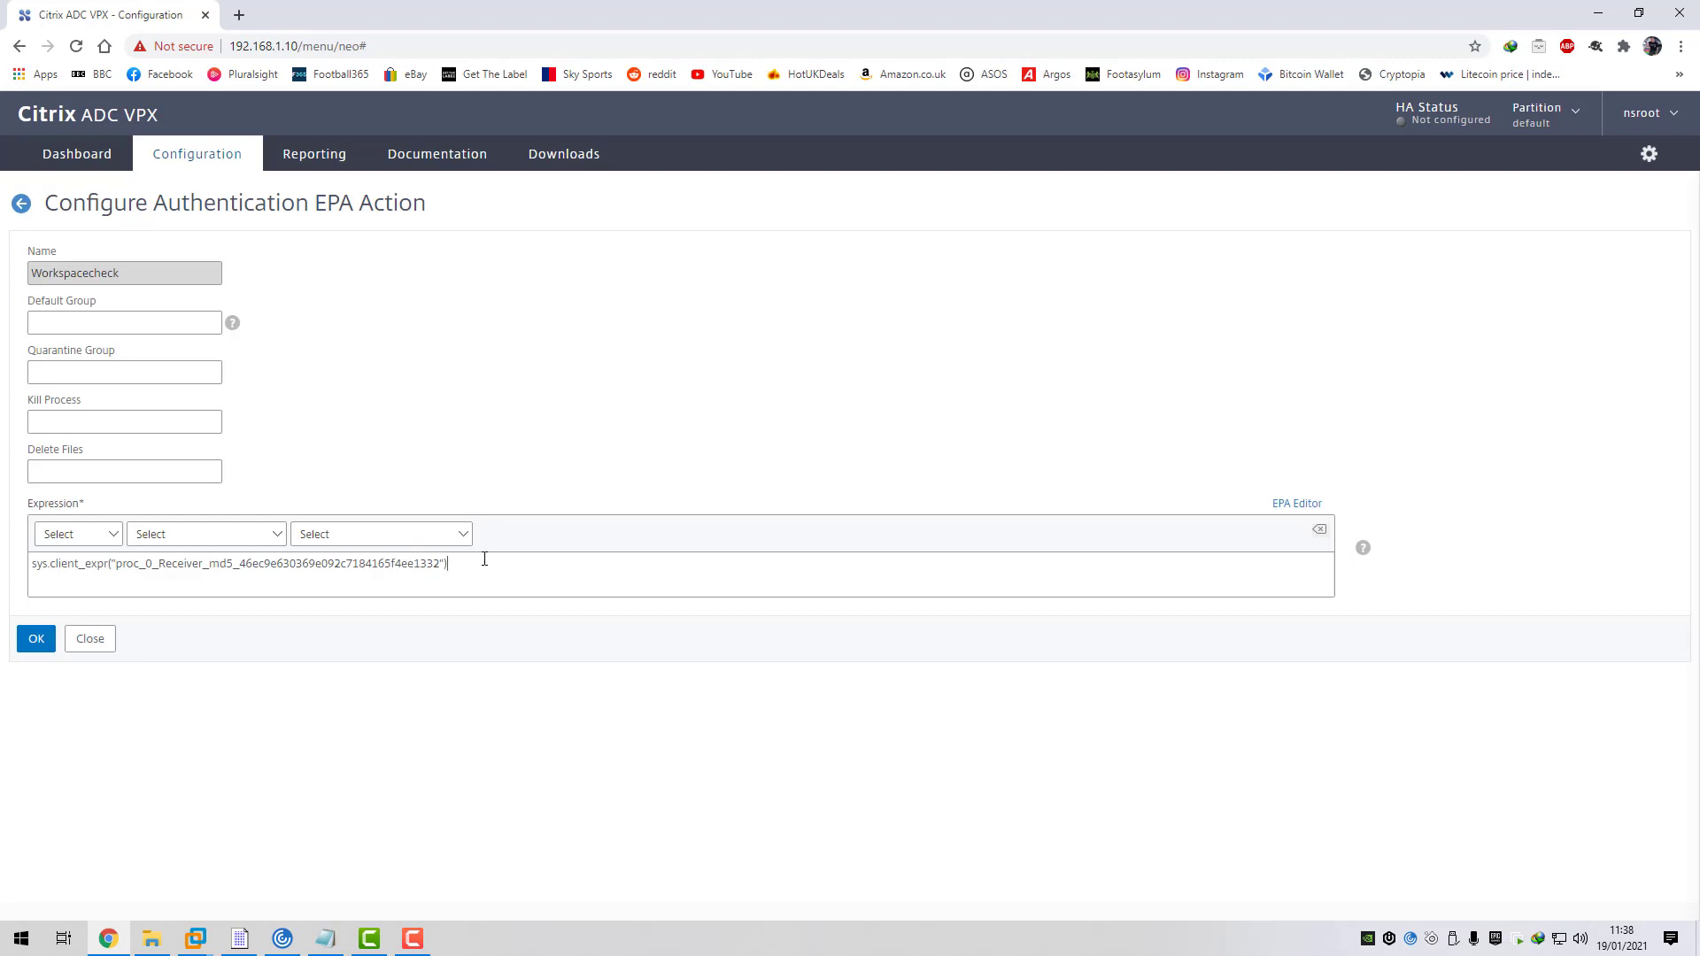
# - Examine the MD5 part of the Workspacecheck expression, compare it with Receiver.exe in HashMyFiles, and return to the EPA action list with nothing selected
pyautogui.moveTo(484, 559); pyautogui.dragTo(21, 565)
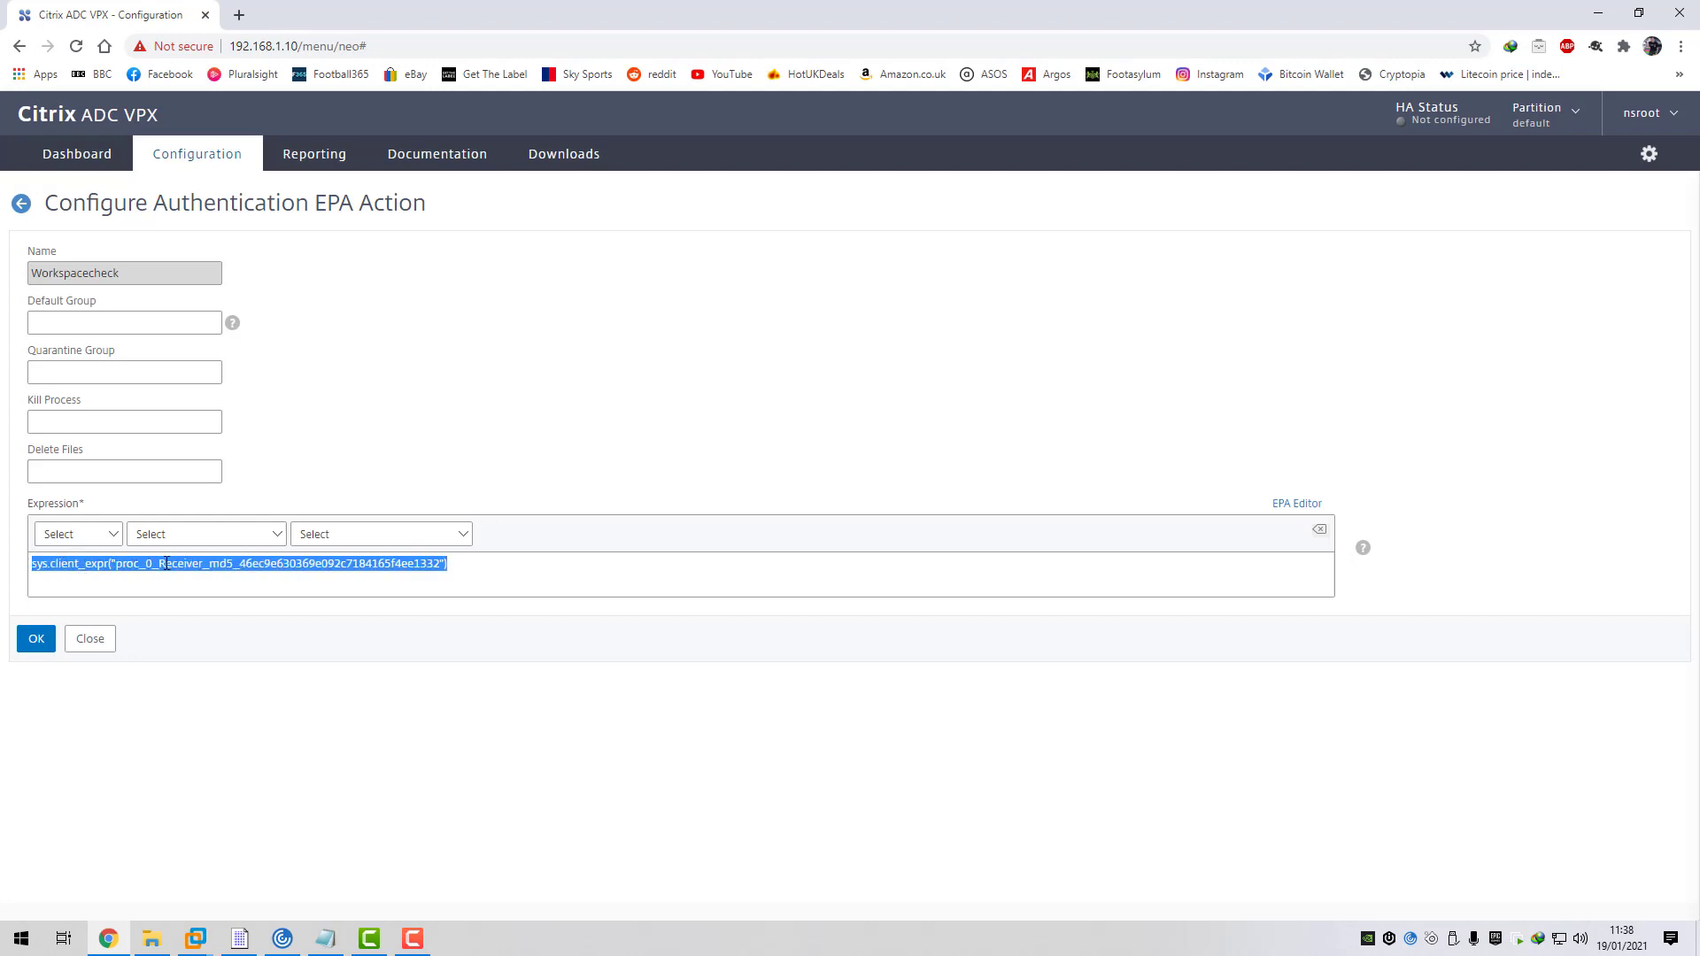
pyautogui.click(199, 563)
pyautogui.moveTo(210, 563); pyautogui.dragTo(348, 565)
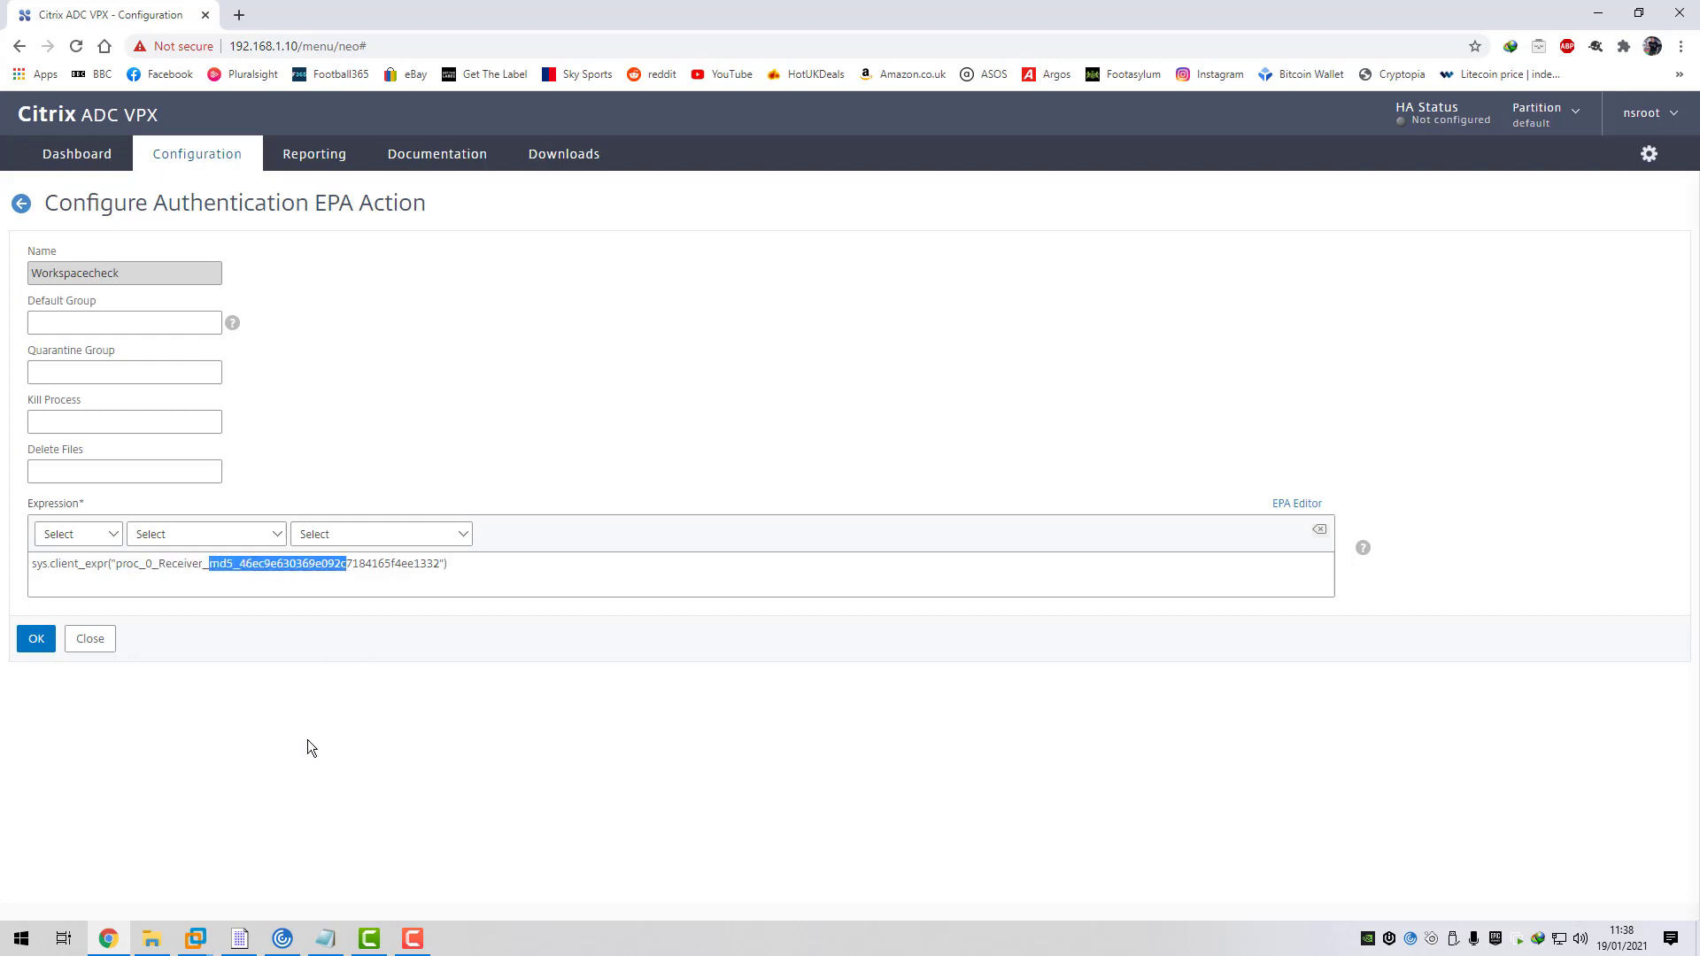
pyautogui.click(239, 939)
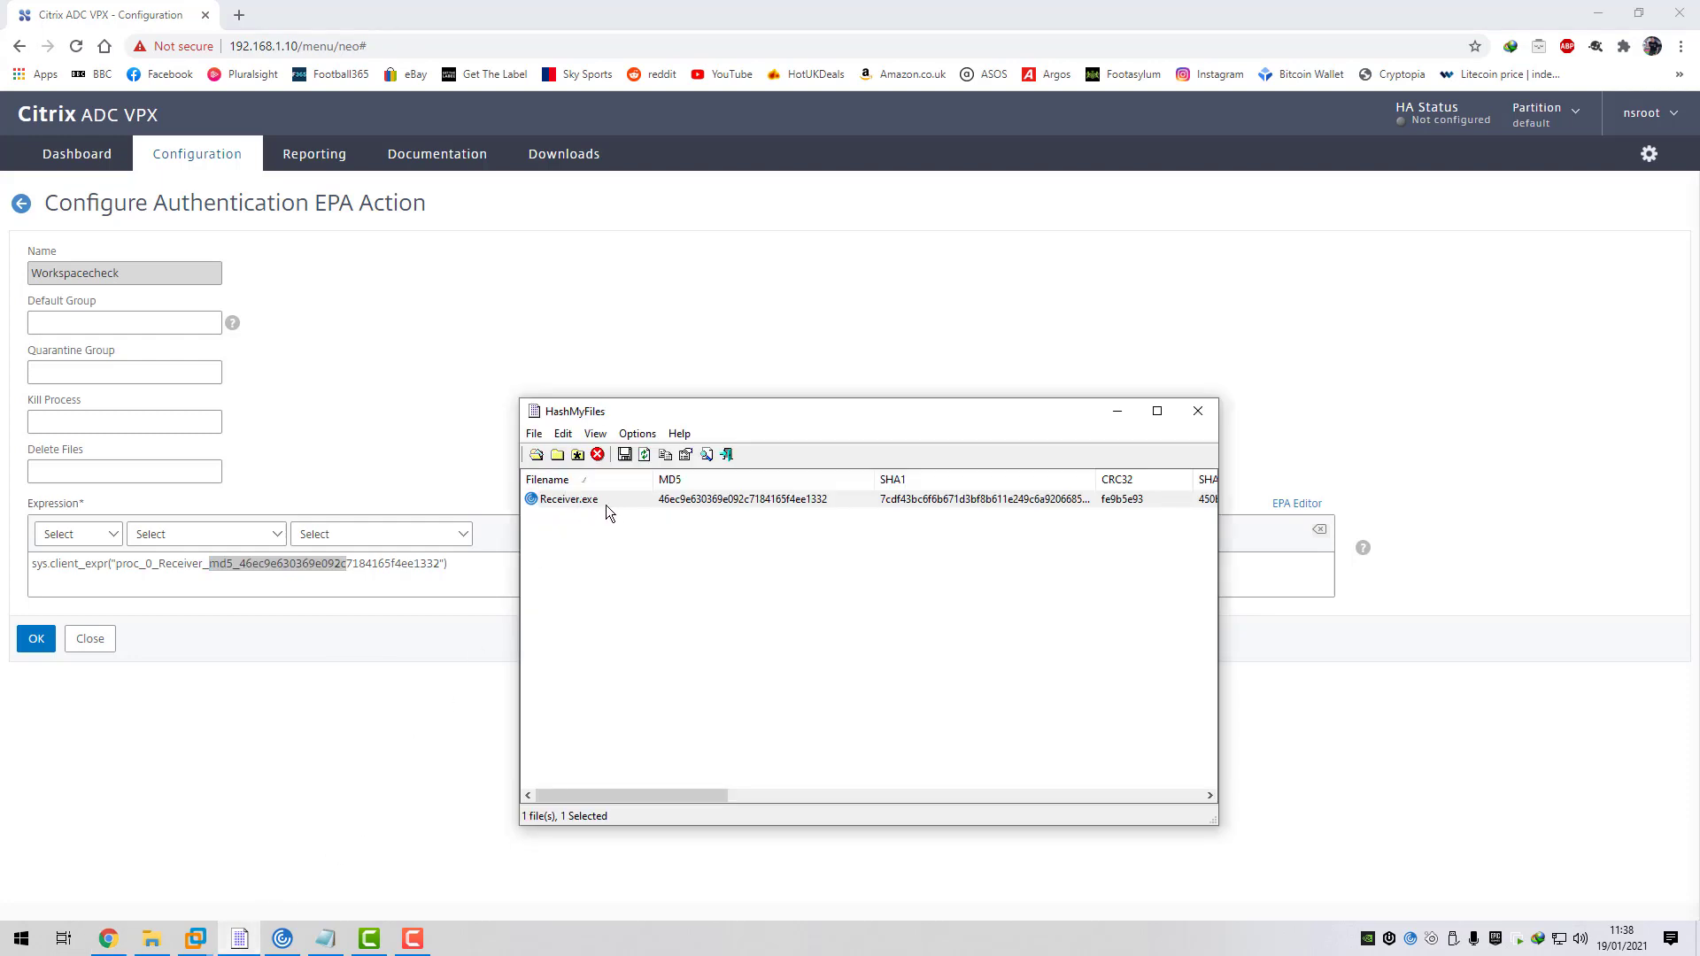
pyautogui.click(22, 203)
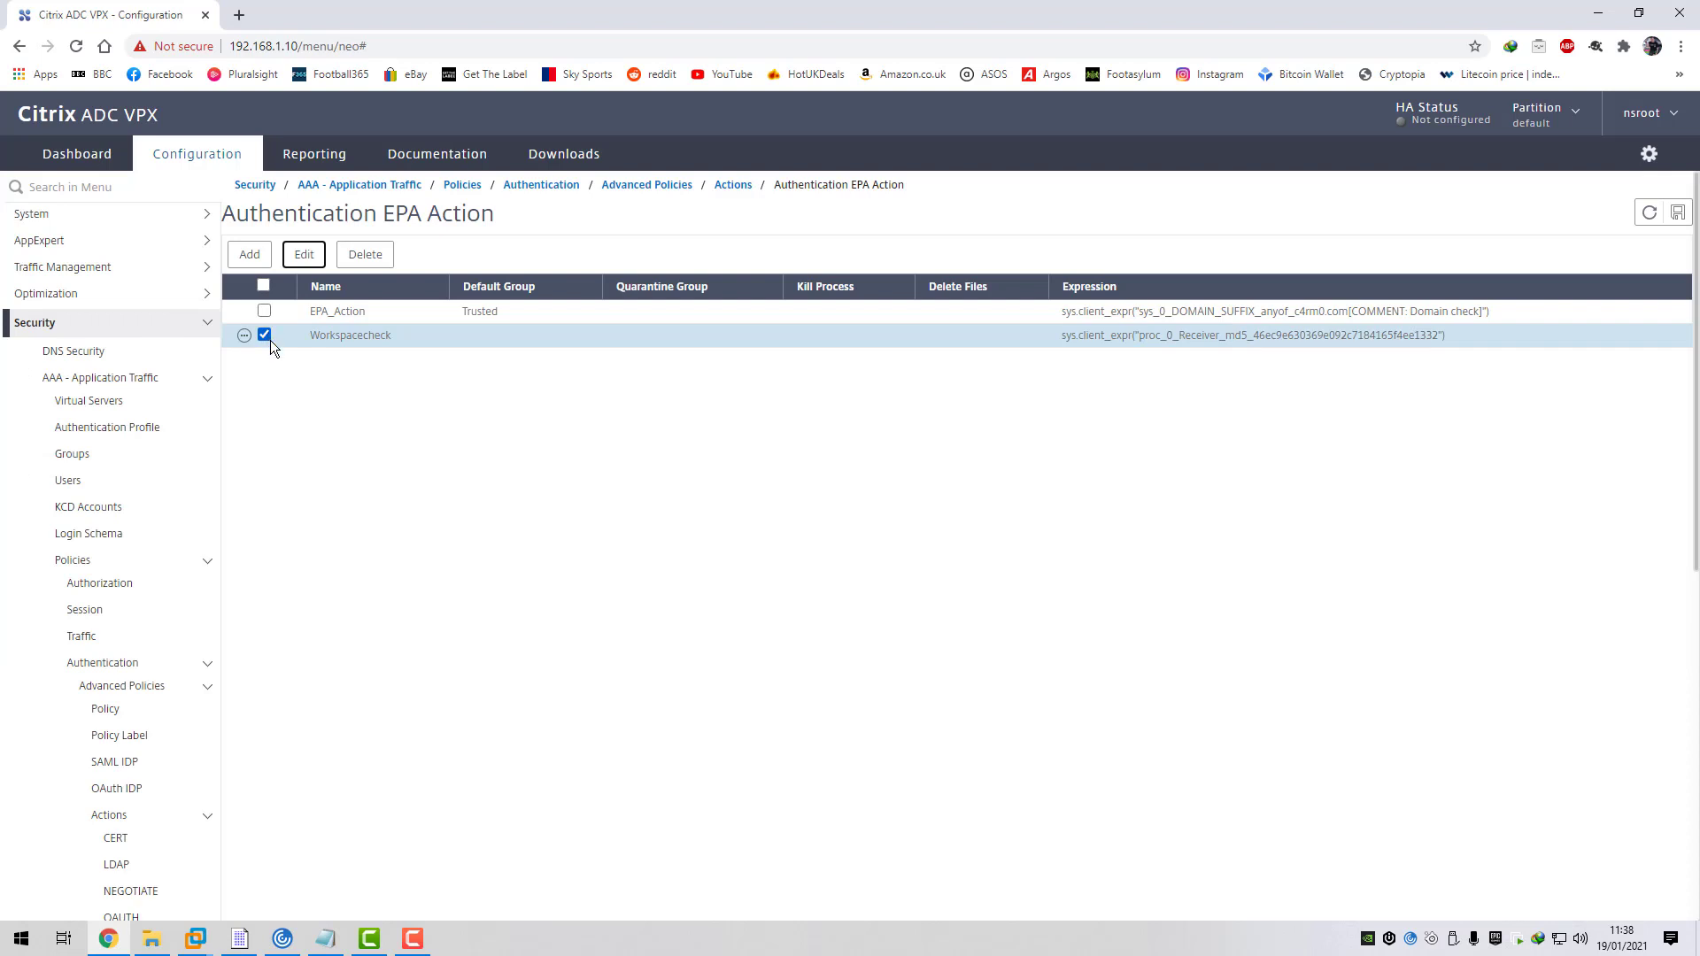
pyautogui.click(265, 336)
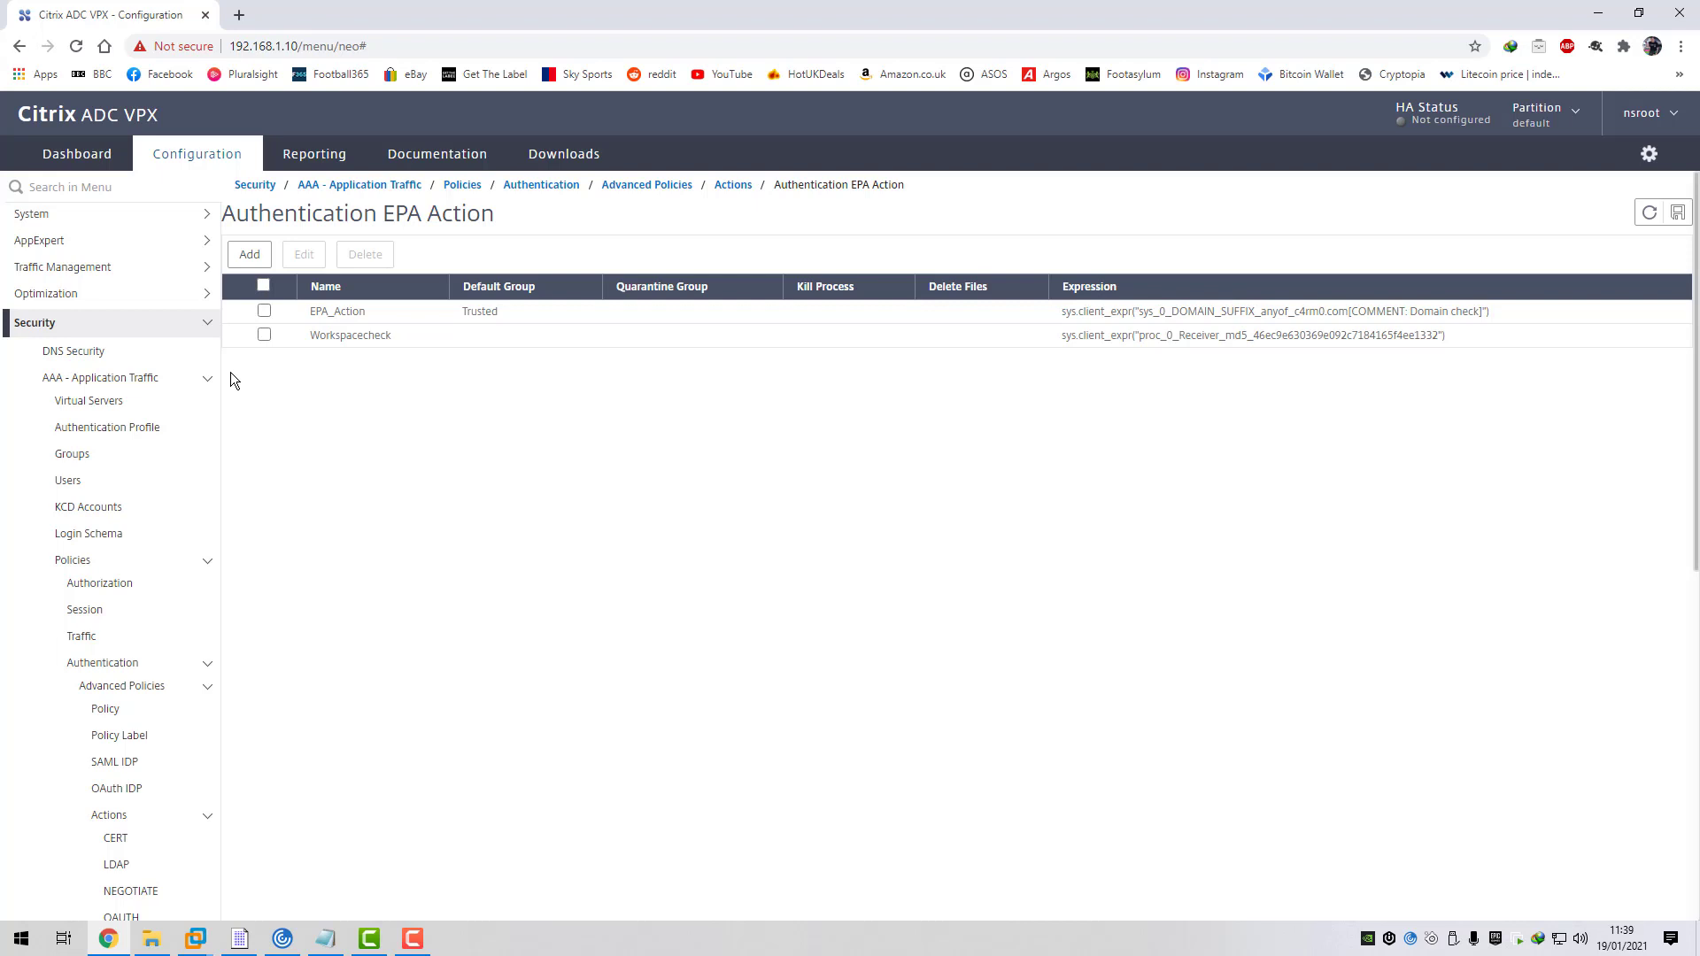
# - Inspect the authentication policy binding and next factor of the AAA_VSRV_MFa virtual server, and return to the virtual server list
pyautogui.click(107, 401)
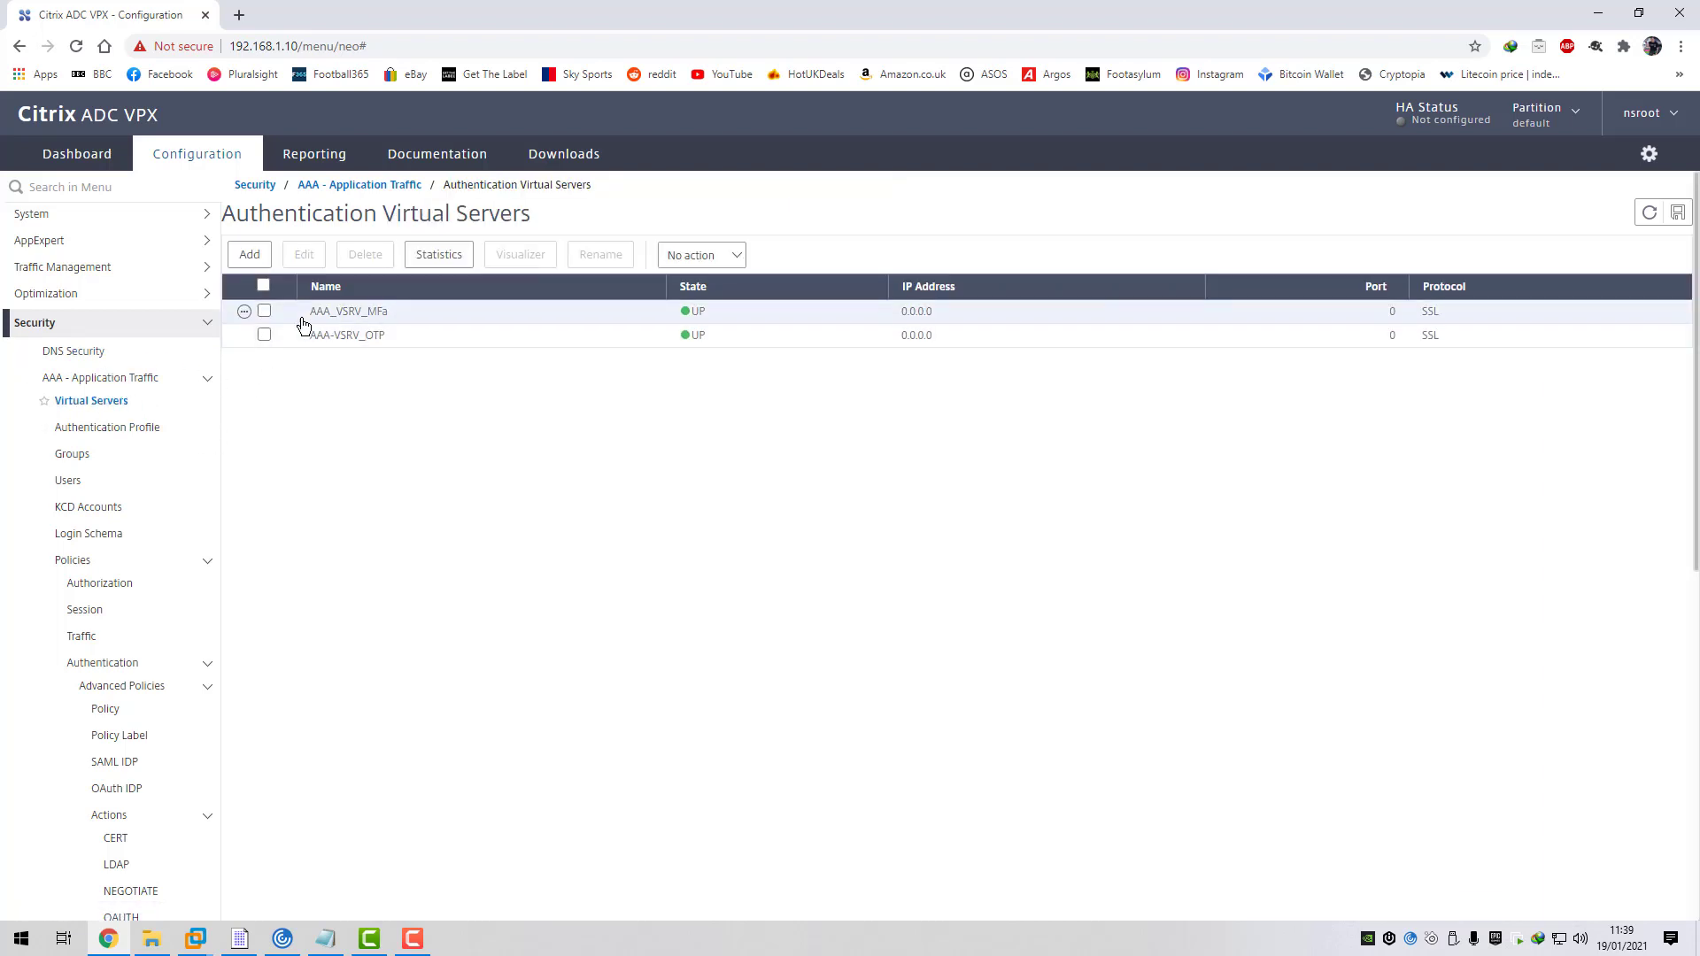
pyautogui.click(264, 311)
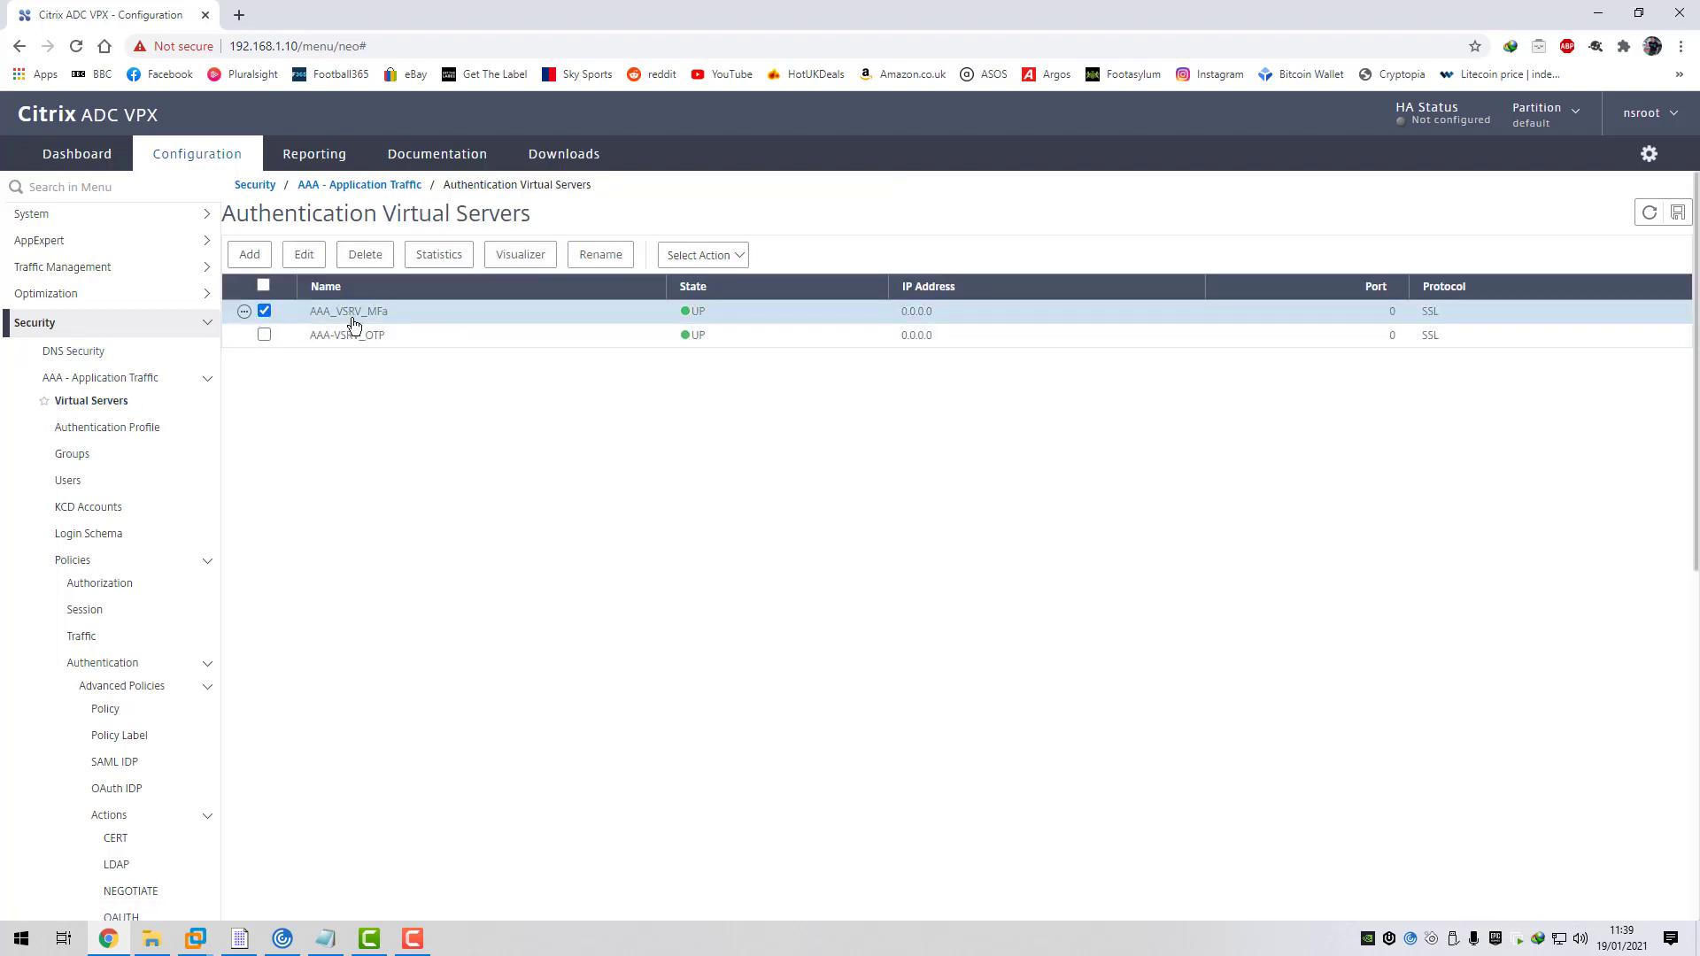
pyautogui.click(299, 256)
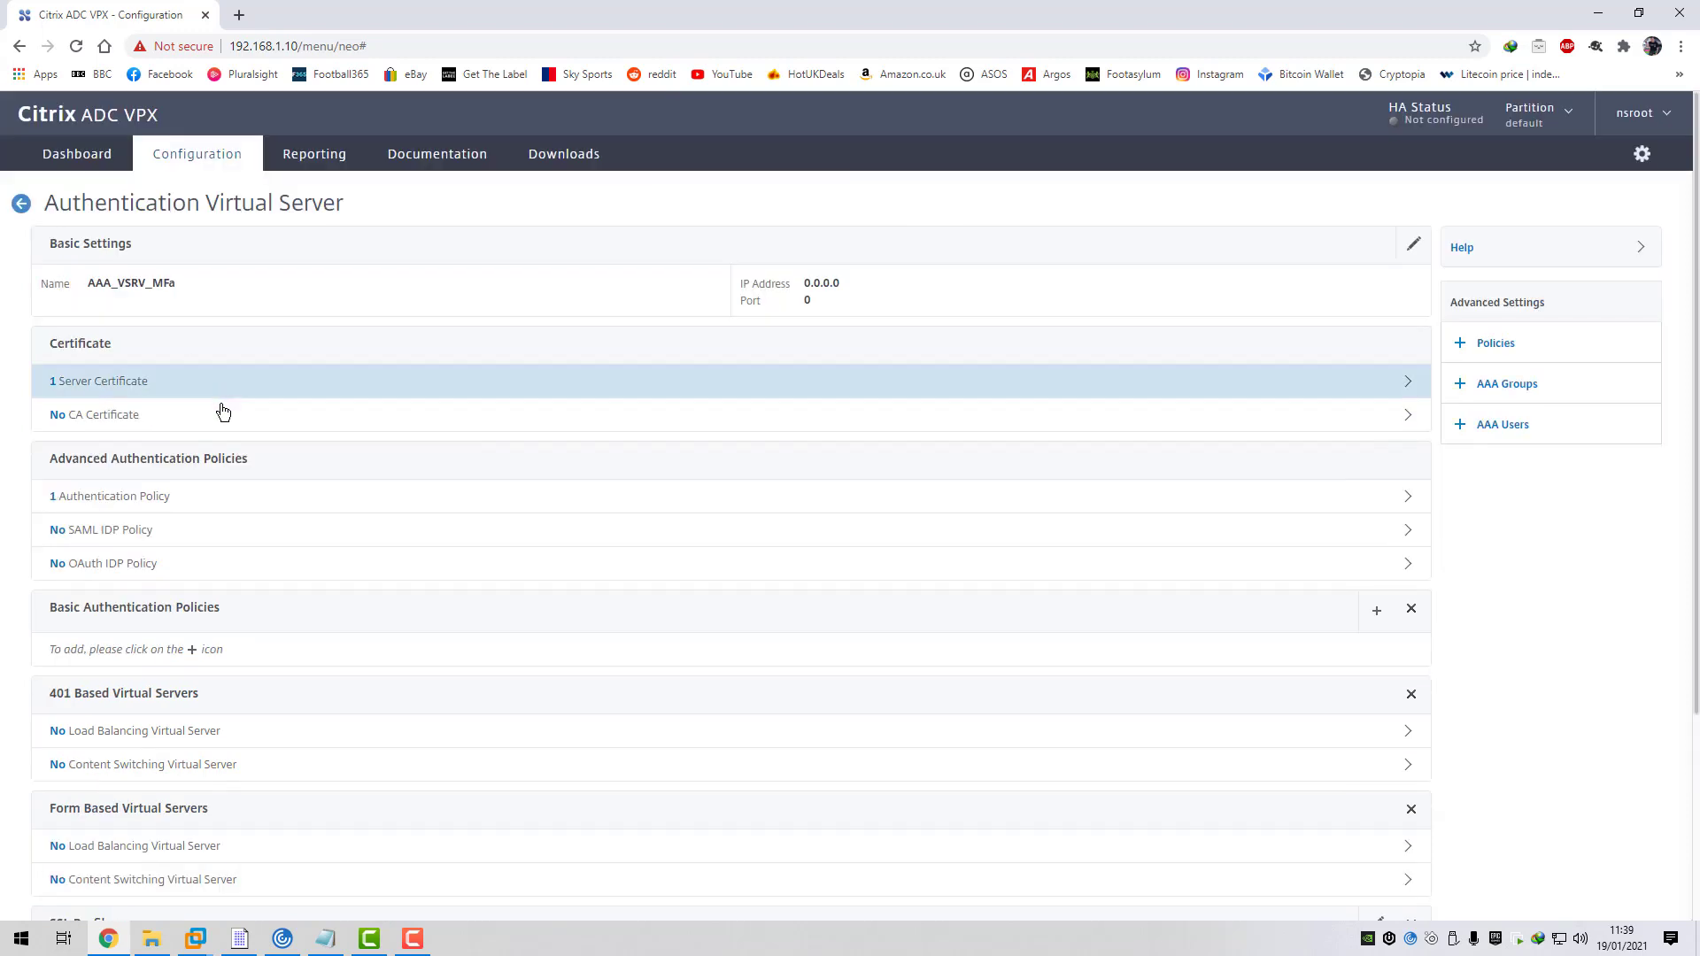
pyautogui.click(258, 492)
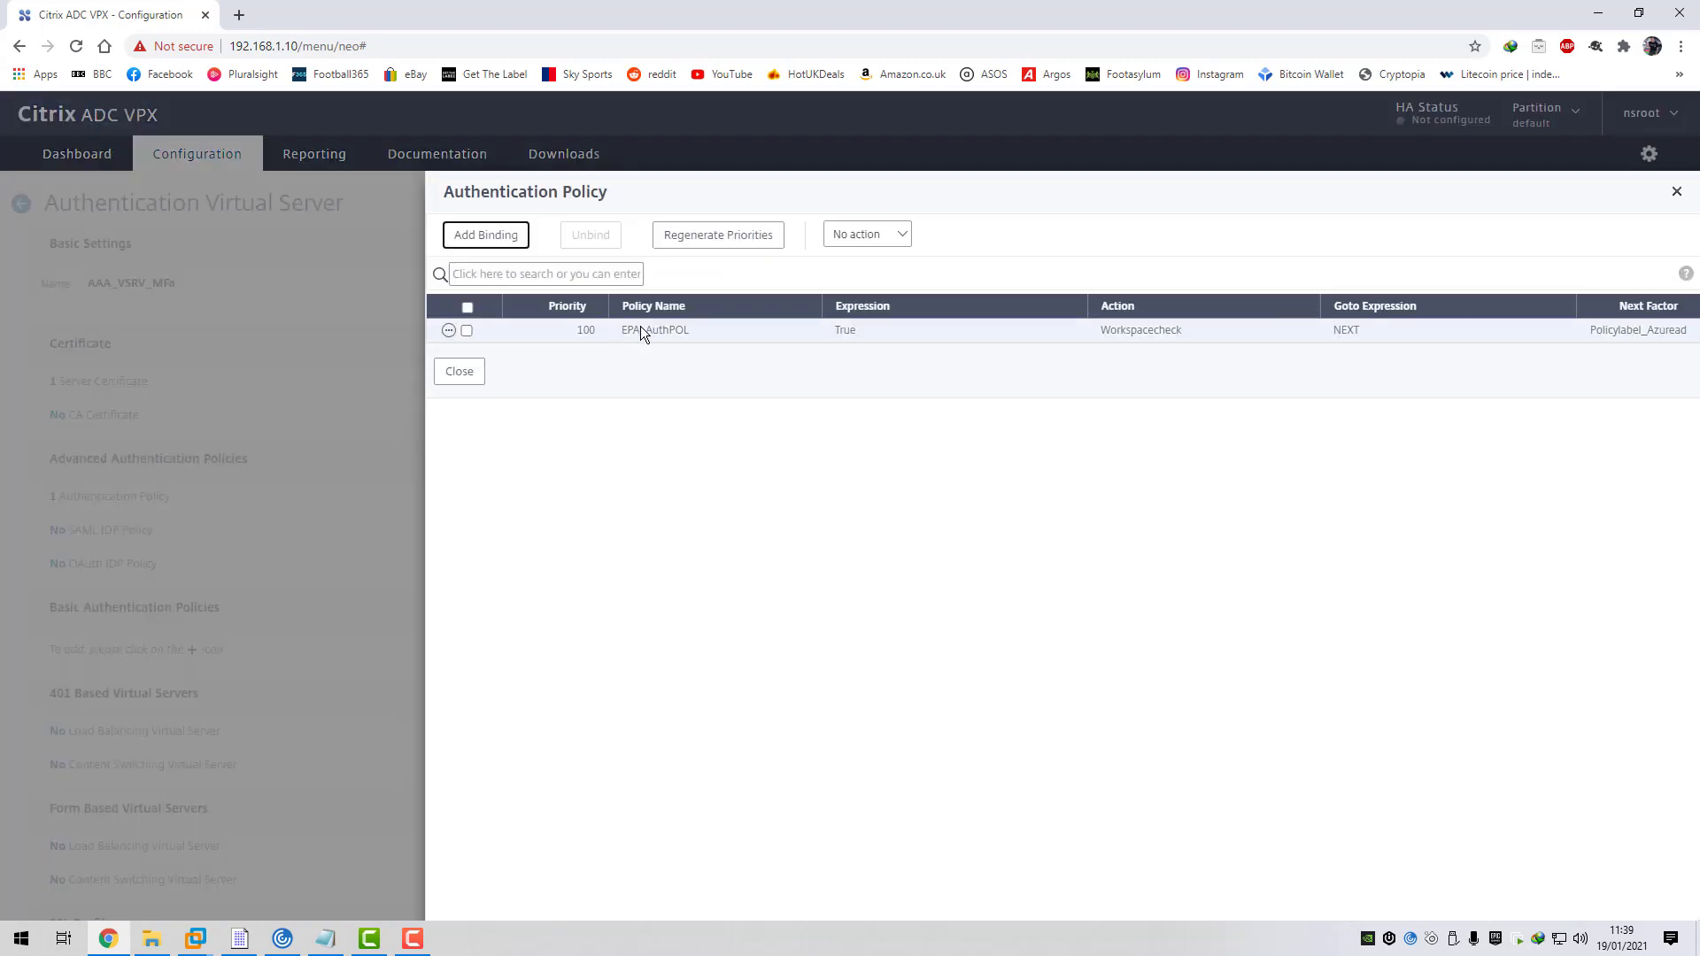
pyautogui.click(467, 330)
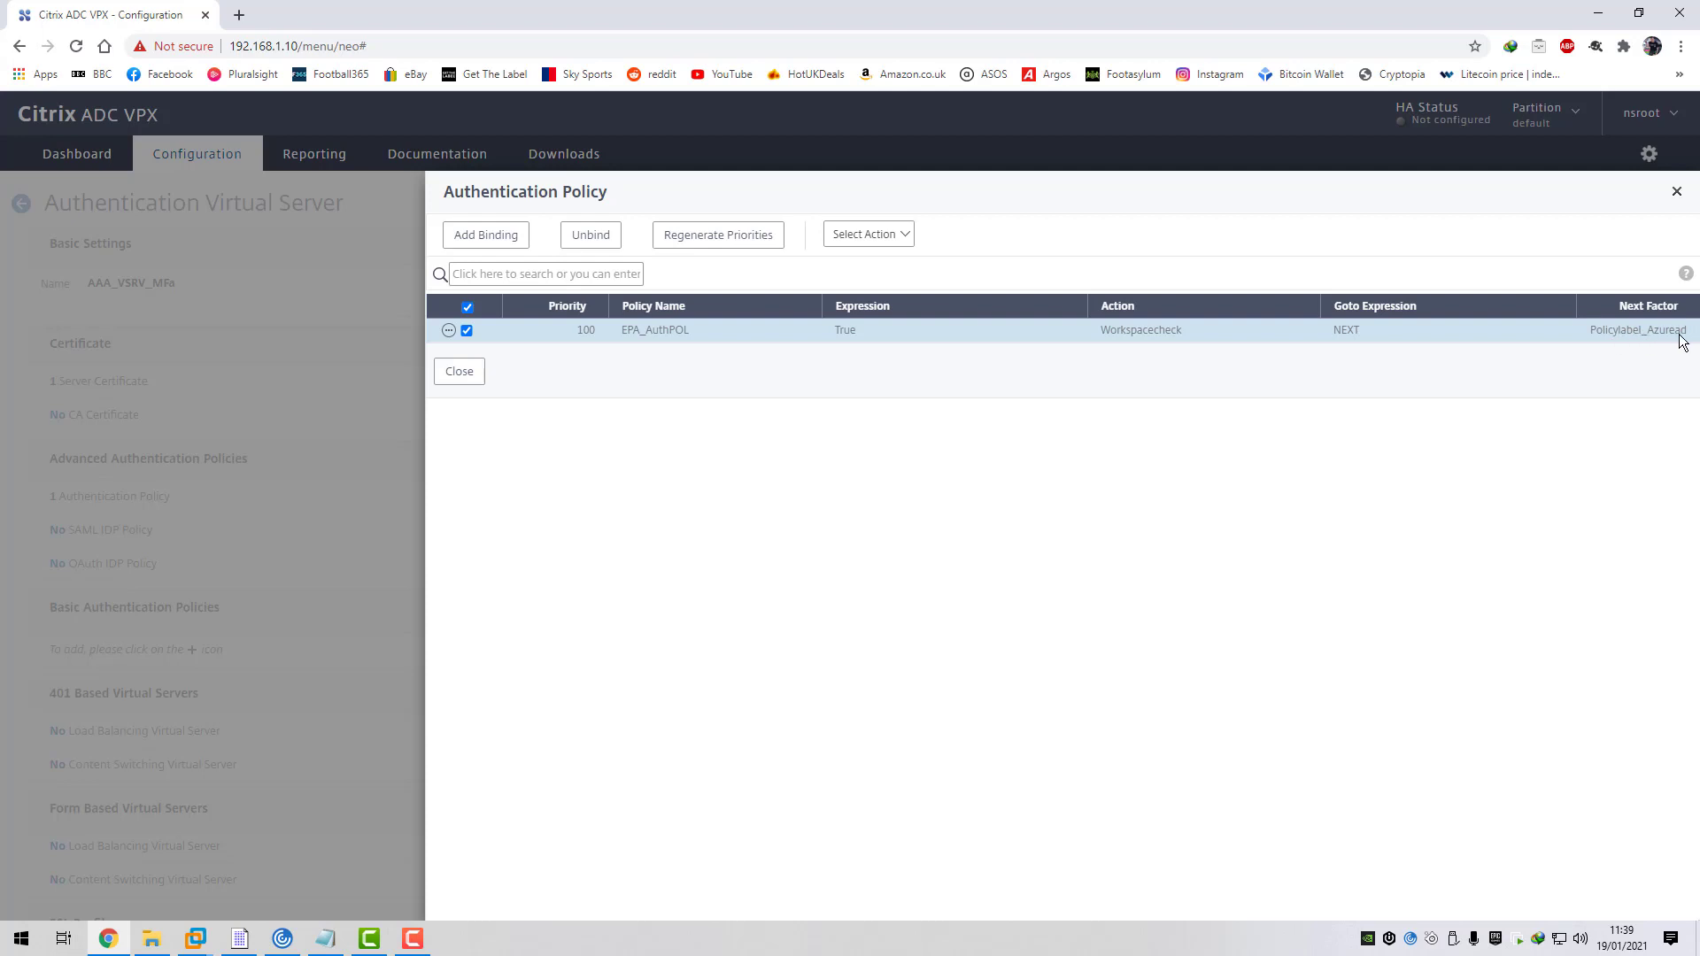
pyautogui.click(460, 371)
pyautogui.click(21, 205)
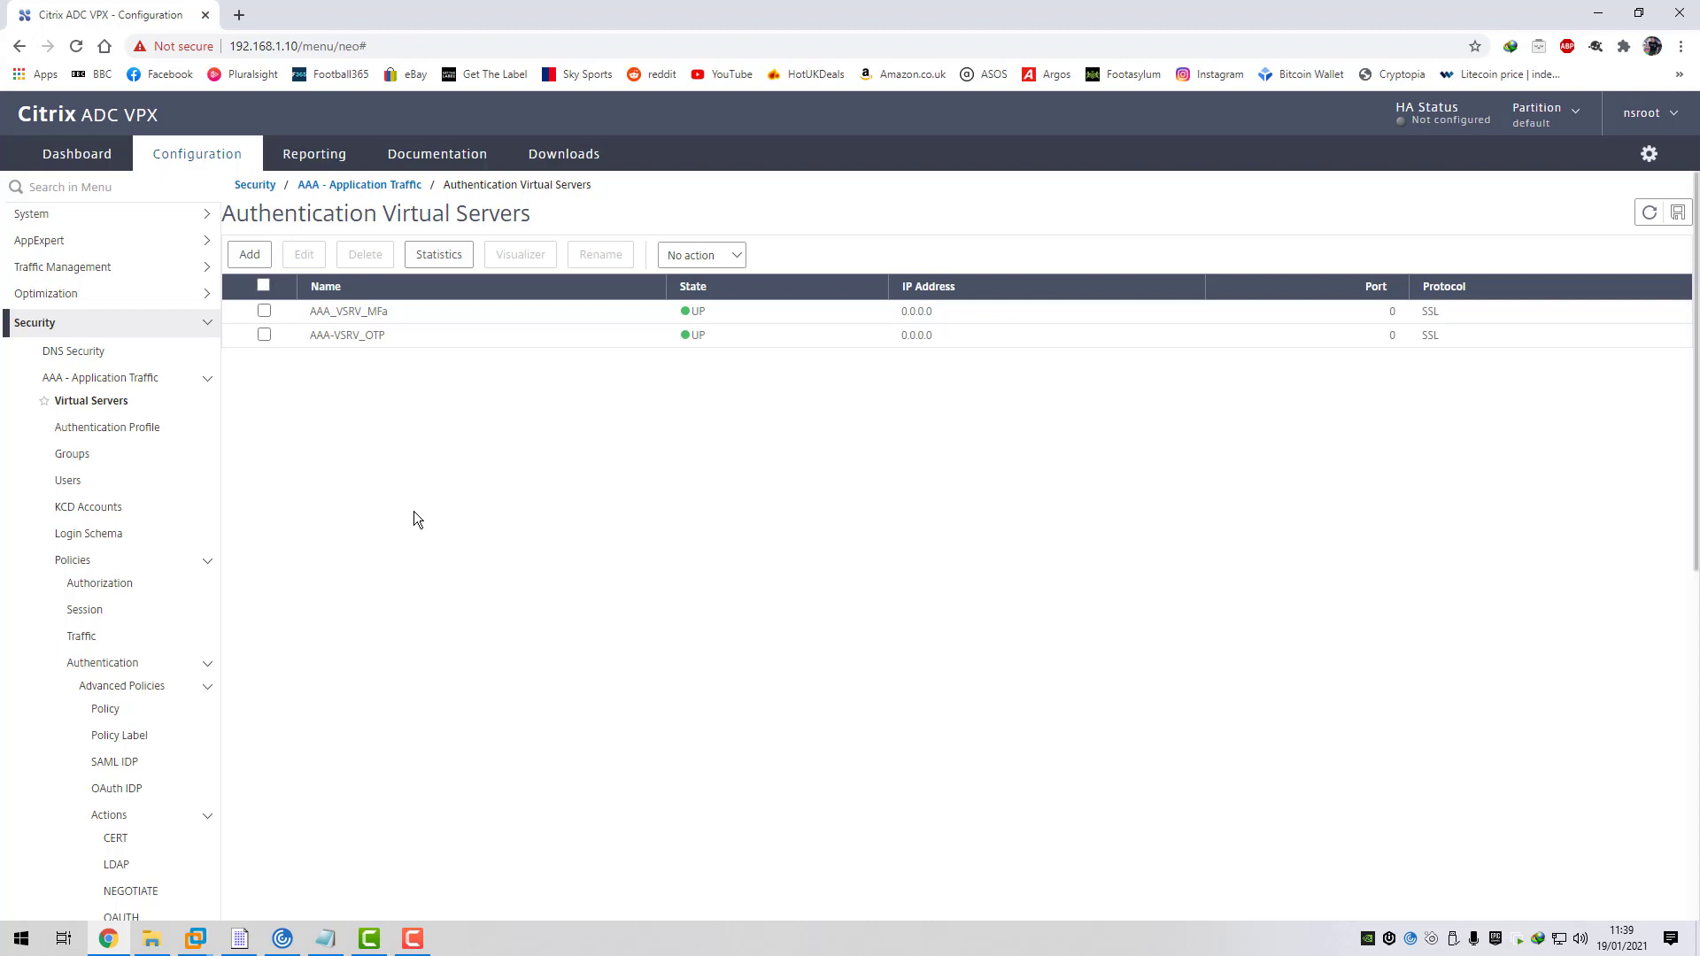
# - Inspect the login schema and bound SAML policy of the policy label Policylabel_Azuread, and return to the policy label list
pyautogui.click(119, 736)
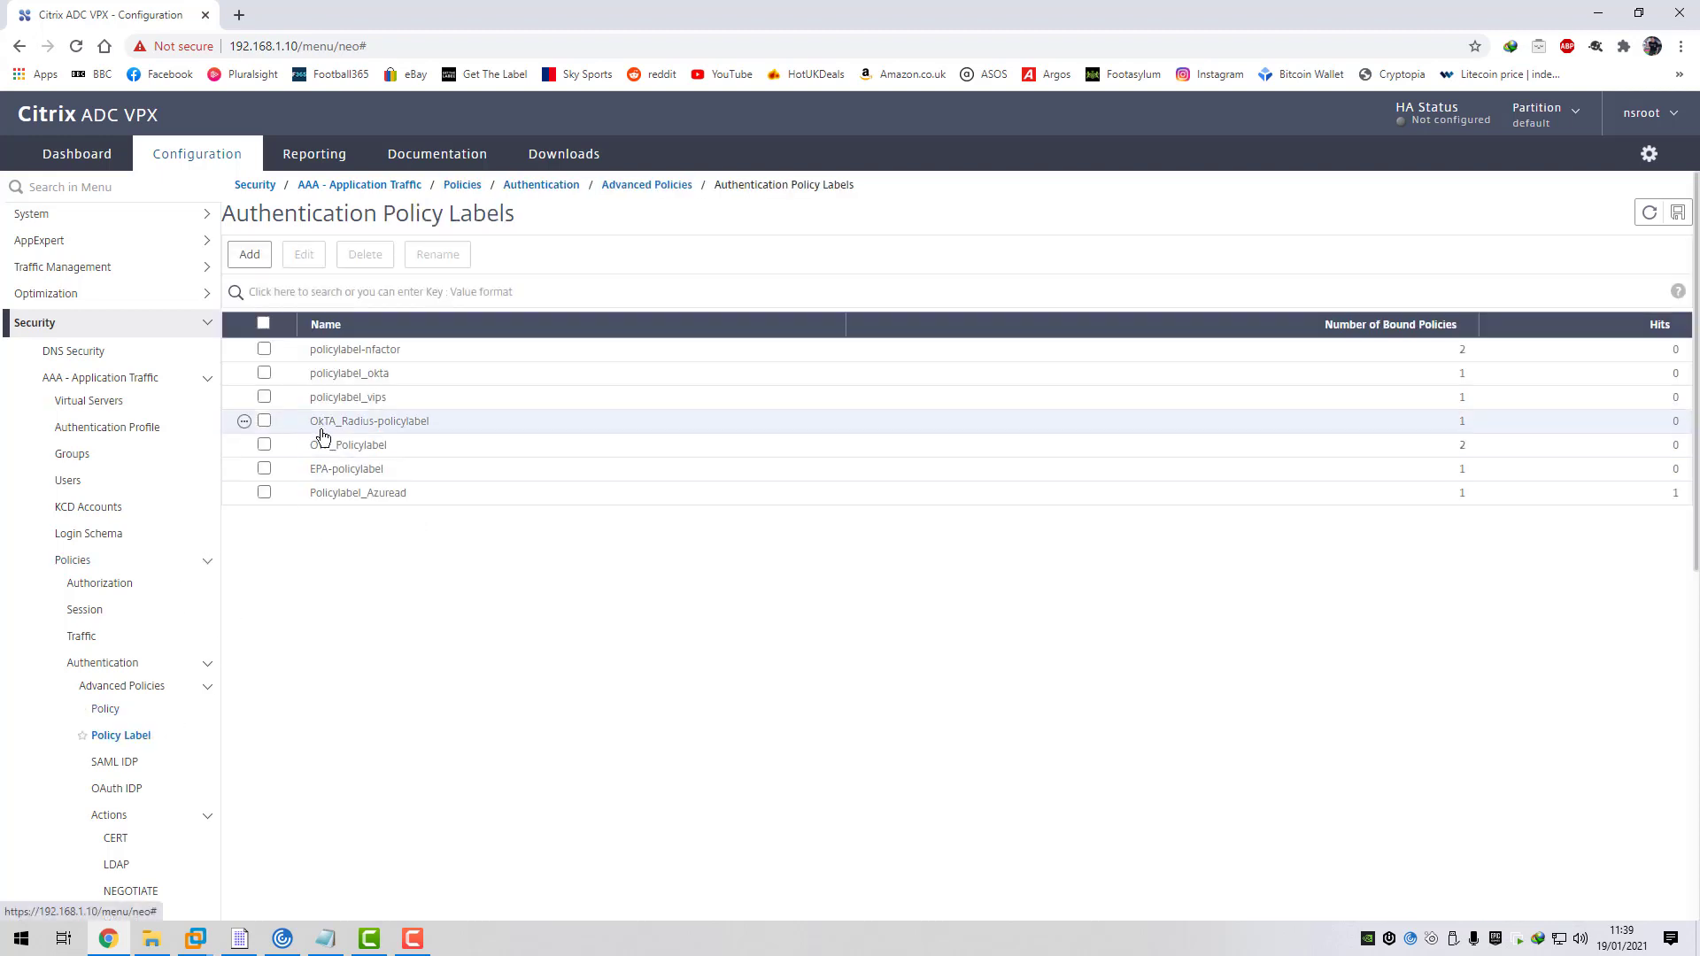
pyautogui.click(264, 493)
pyautogui.click(301, 257)
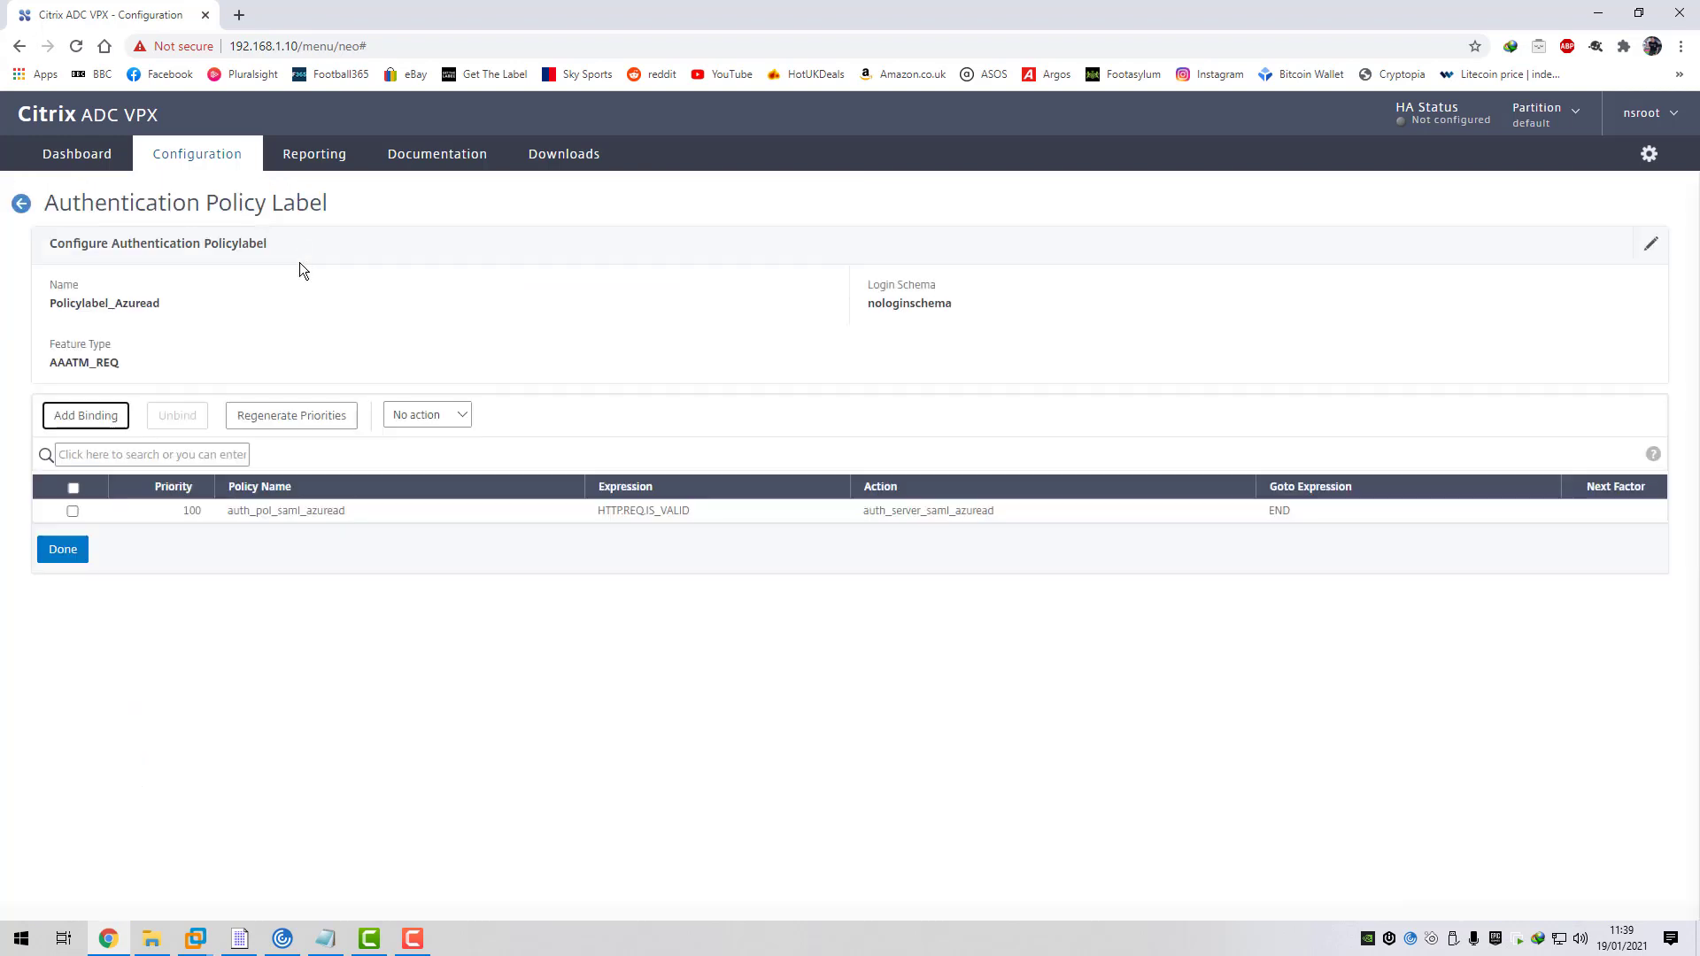
pyautogui.click(73, 511)
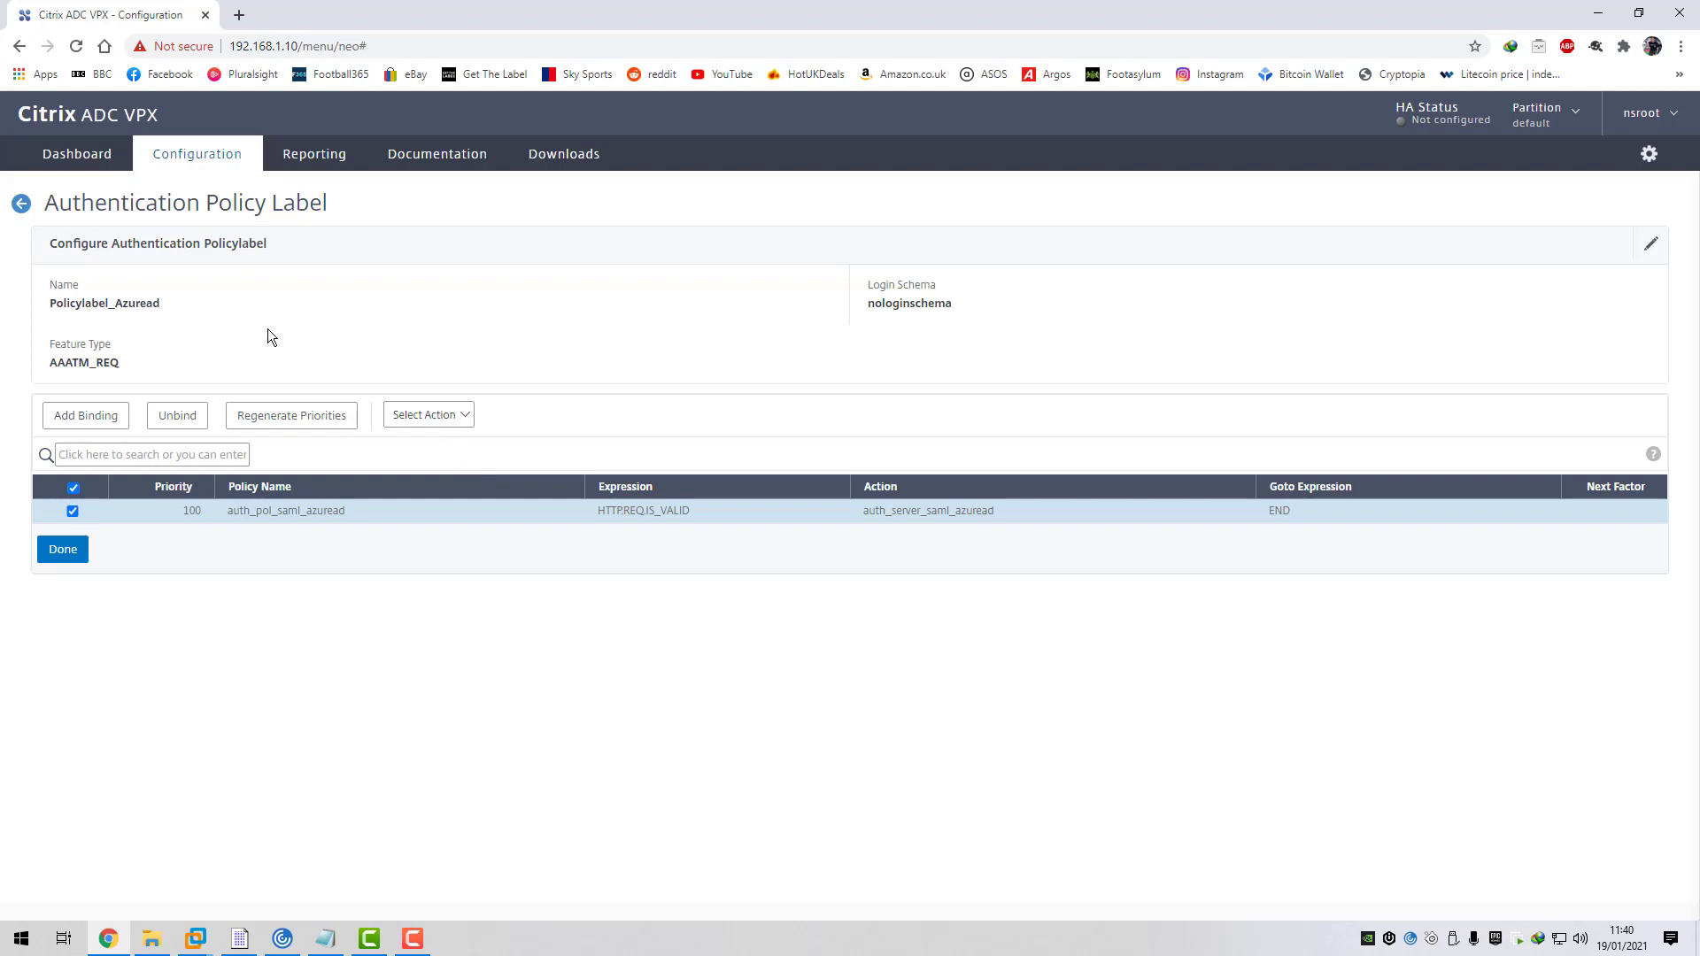
pyautogui.click(22, 212)
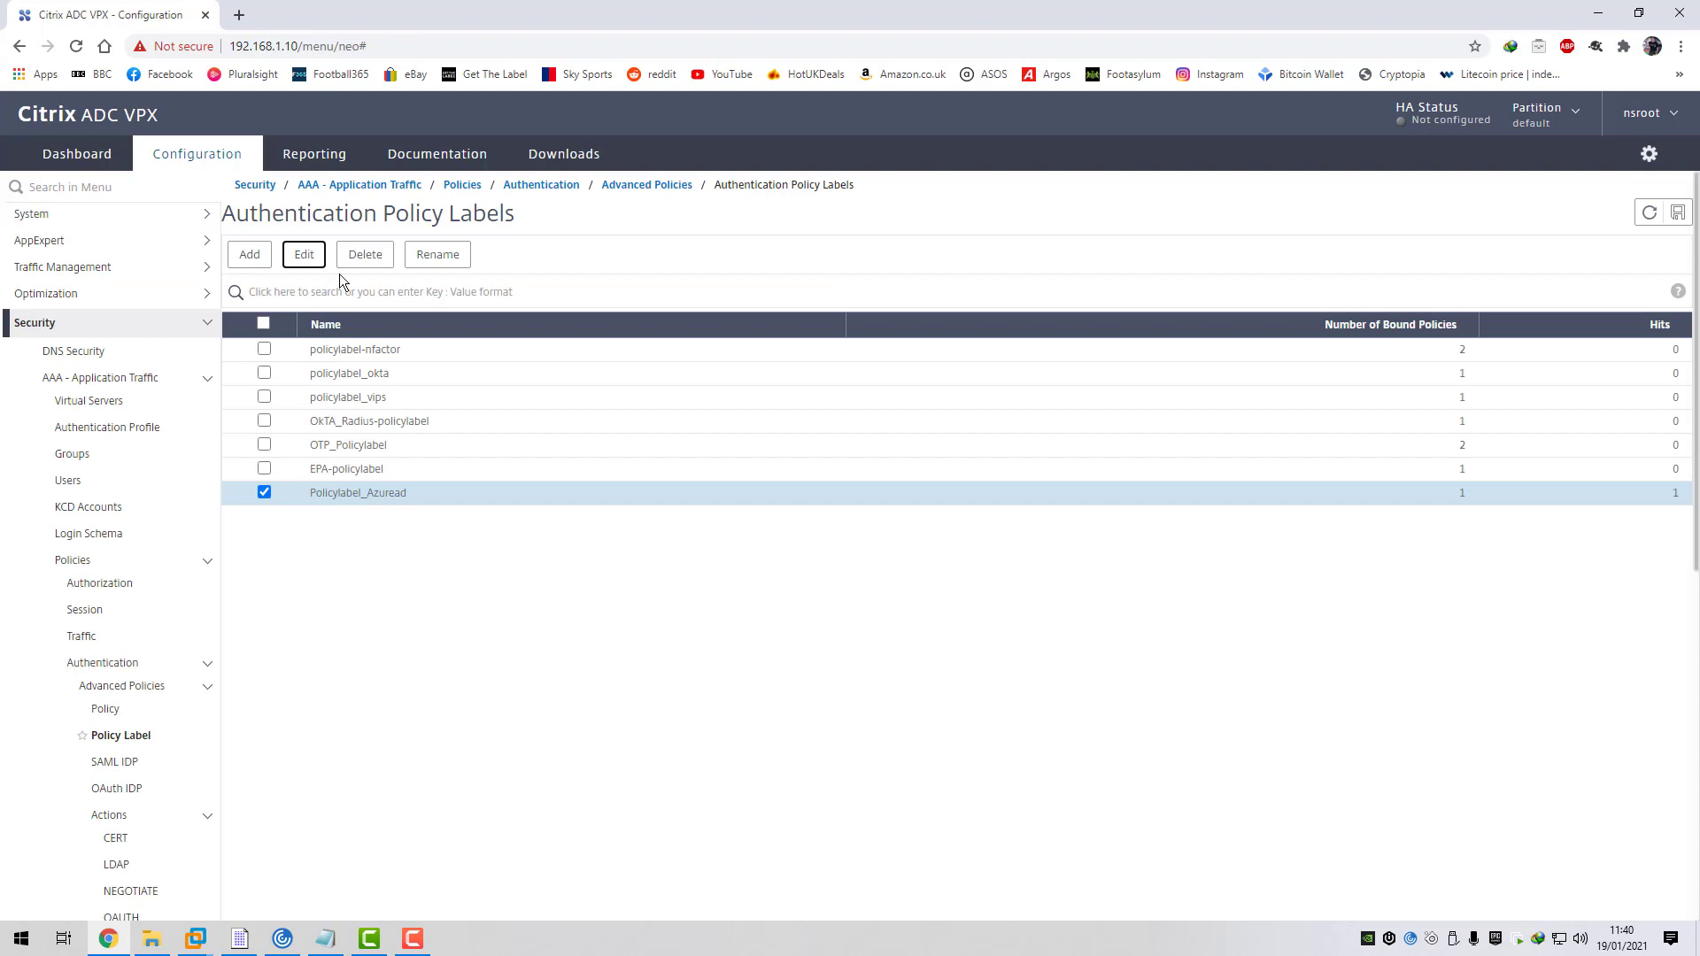
# - Open remote.c4rm0.com in a new browser tab and agree to run the Citrix Gateway endpoint analysis scan
pyautogui.click(238, 15)
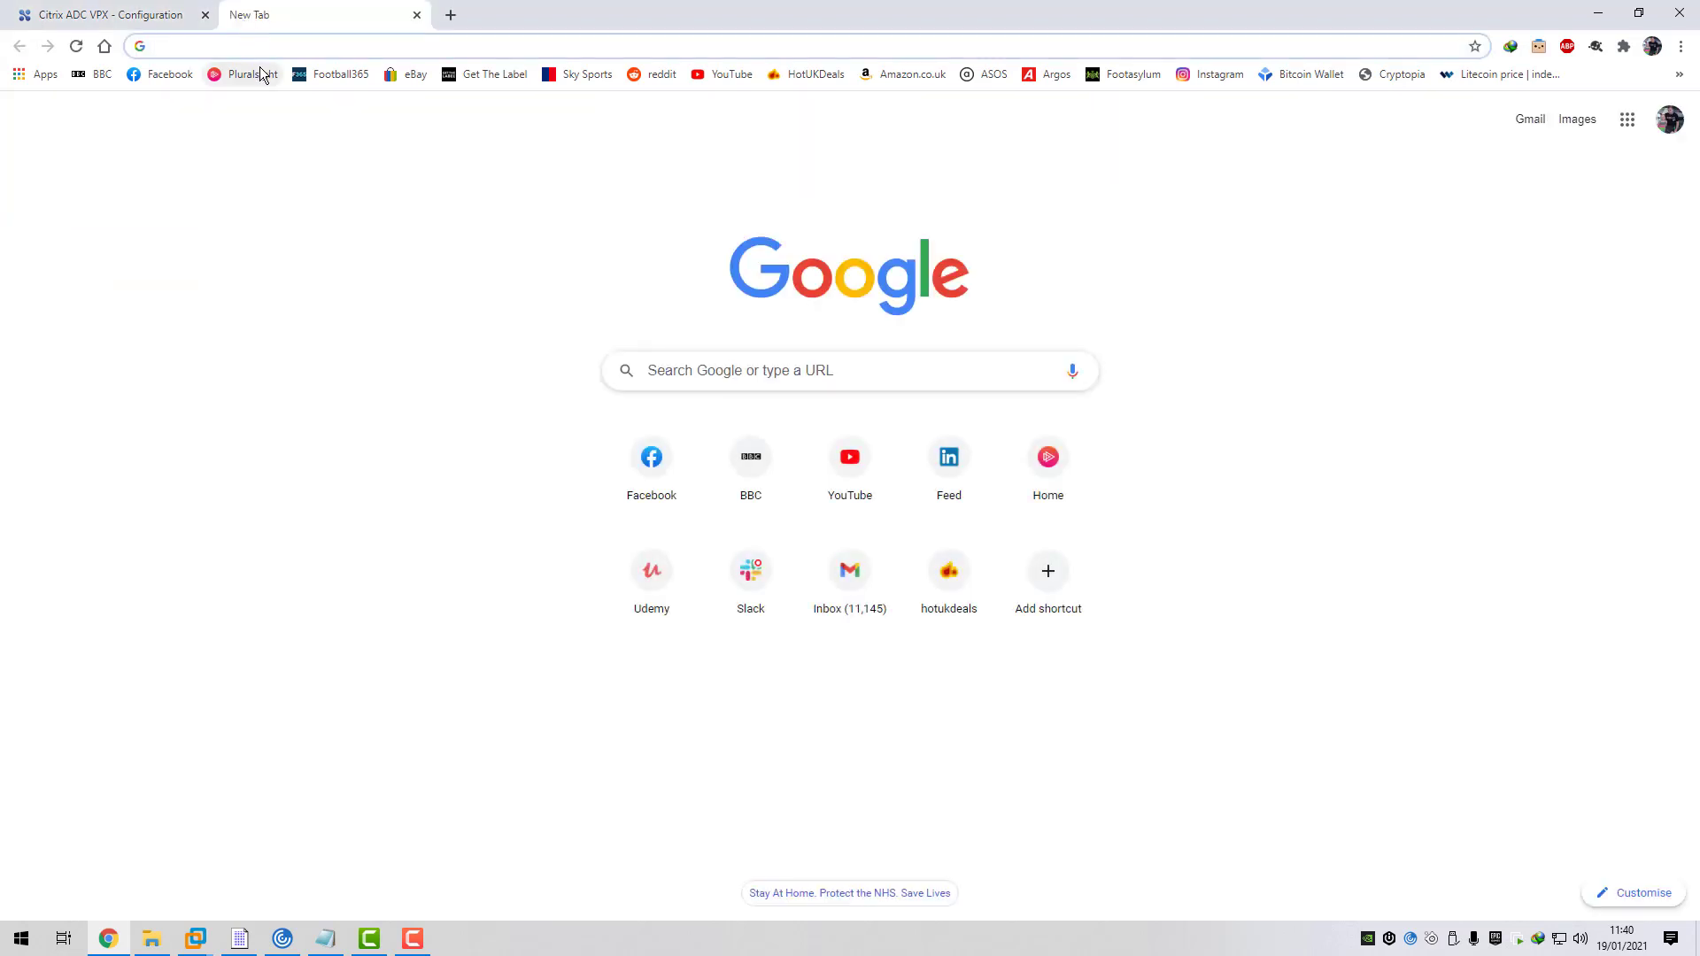
pyautogui.write('remote')
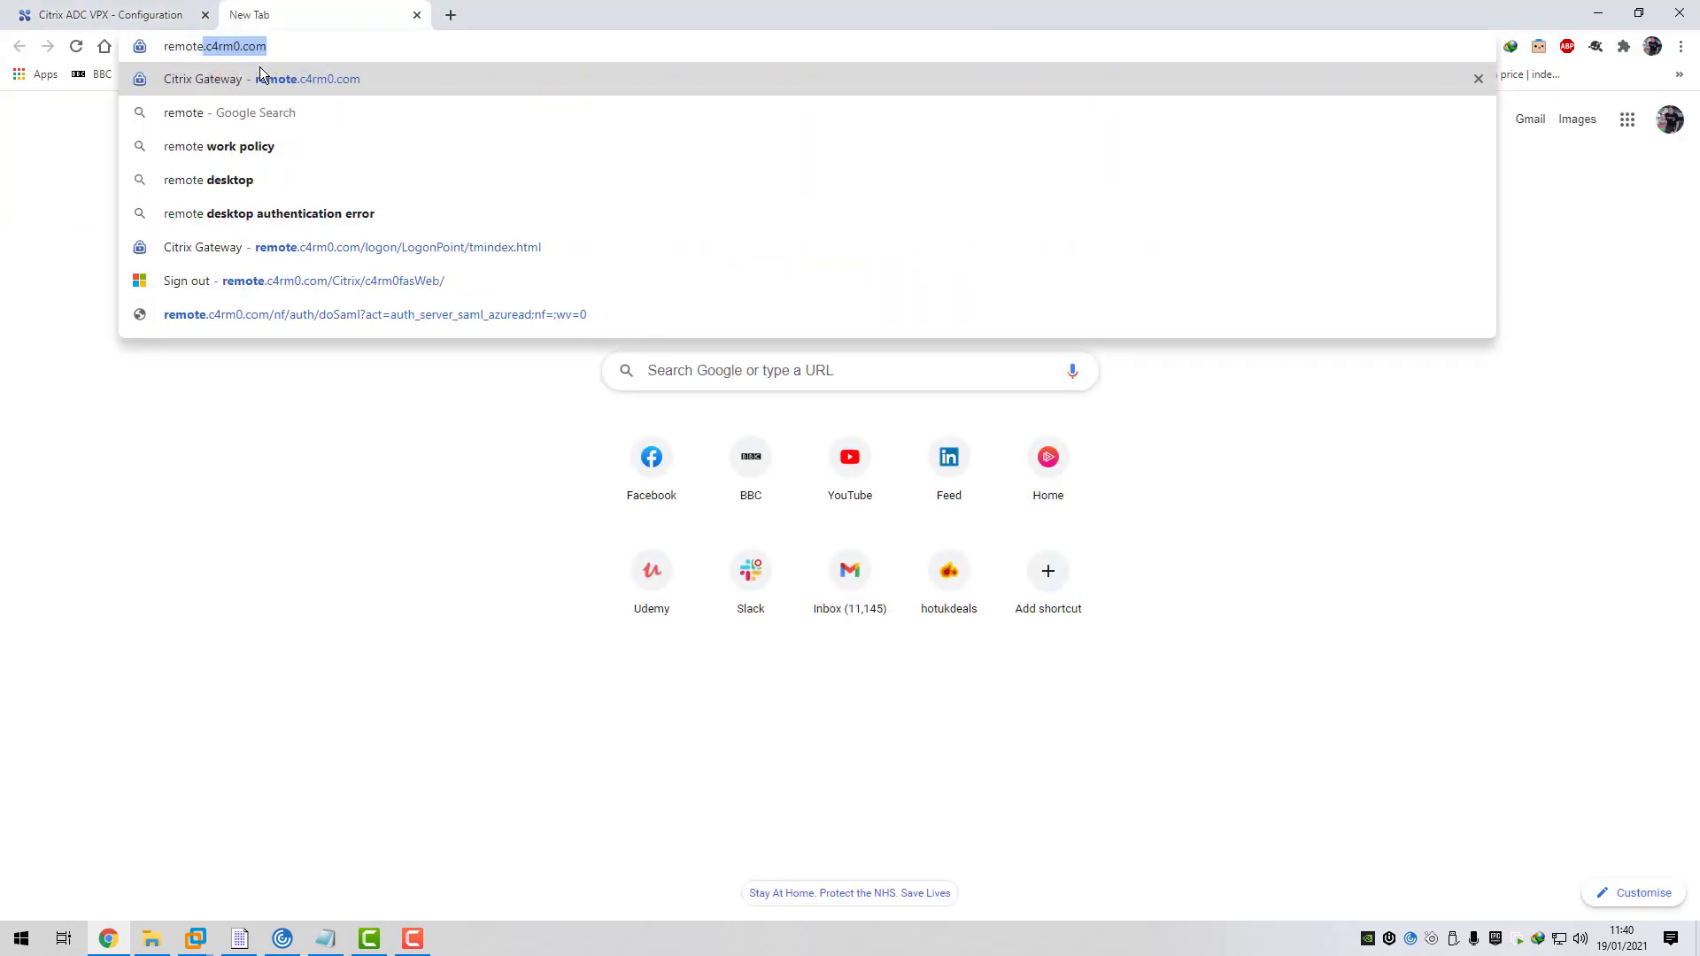
pyautogui.write('.c4rm0.com')
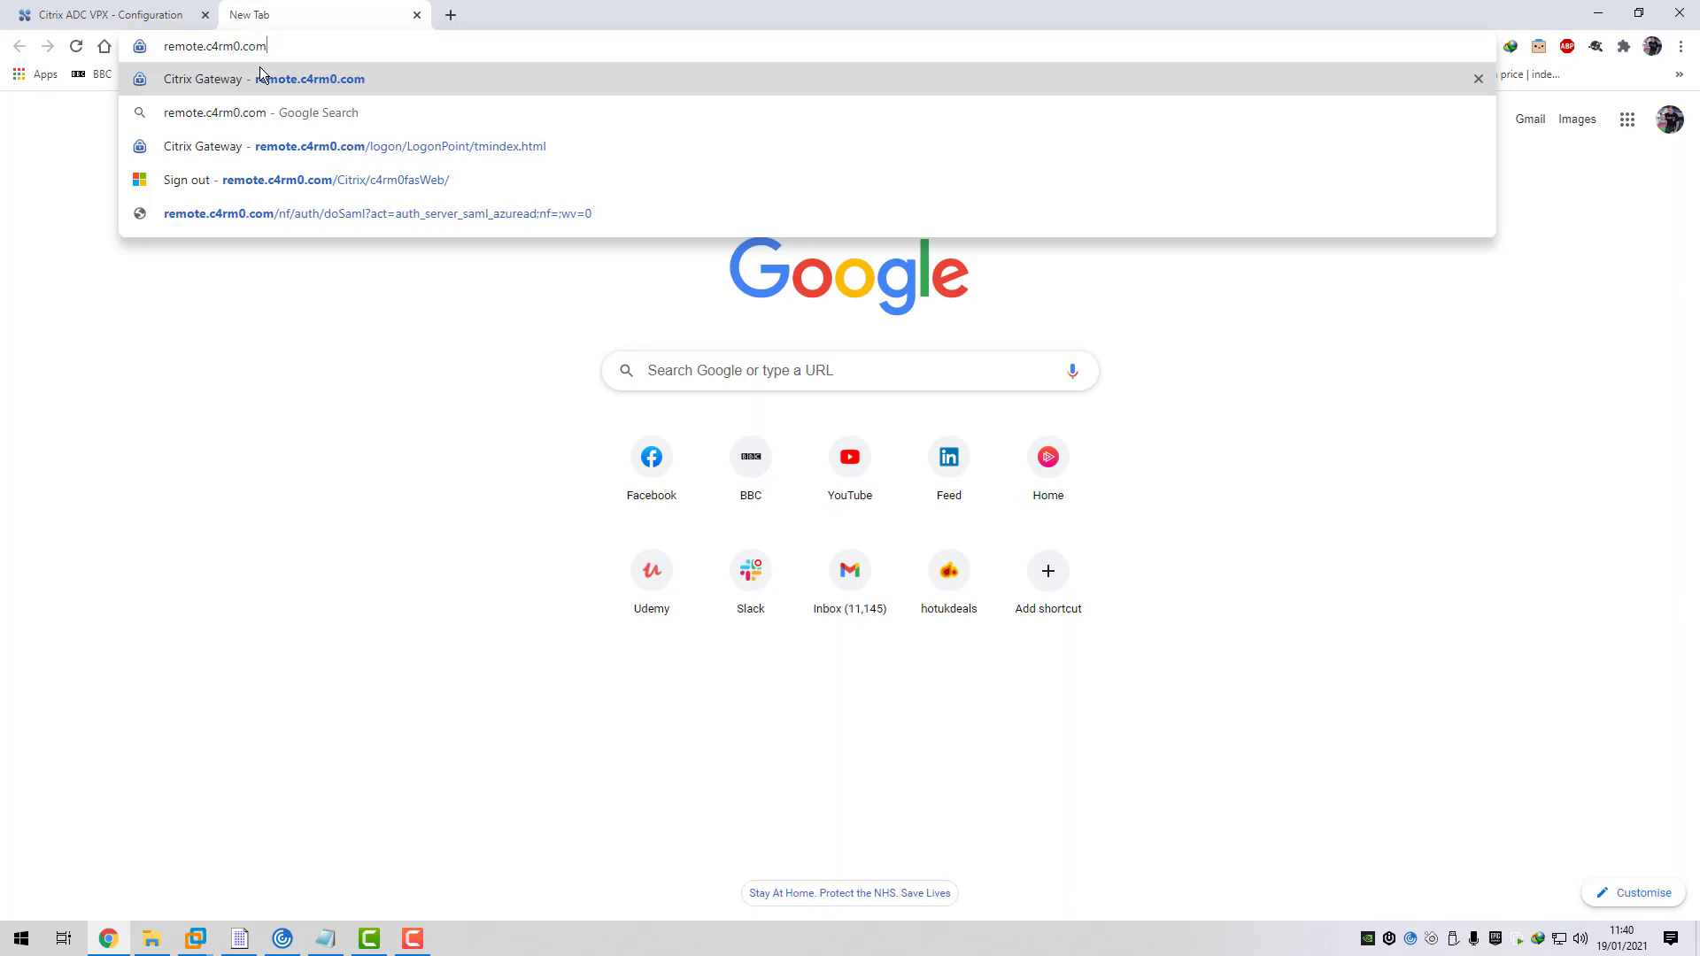
pyautogui.press('Return')
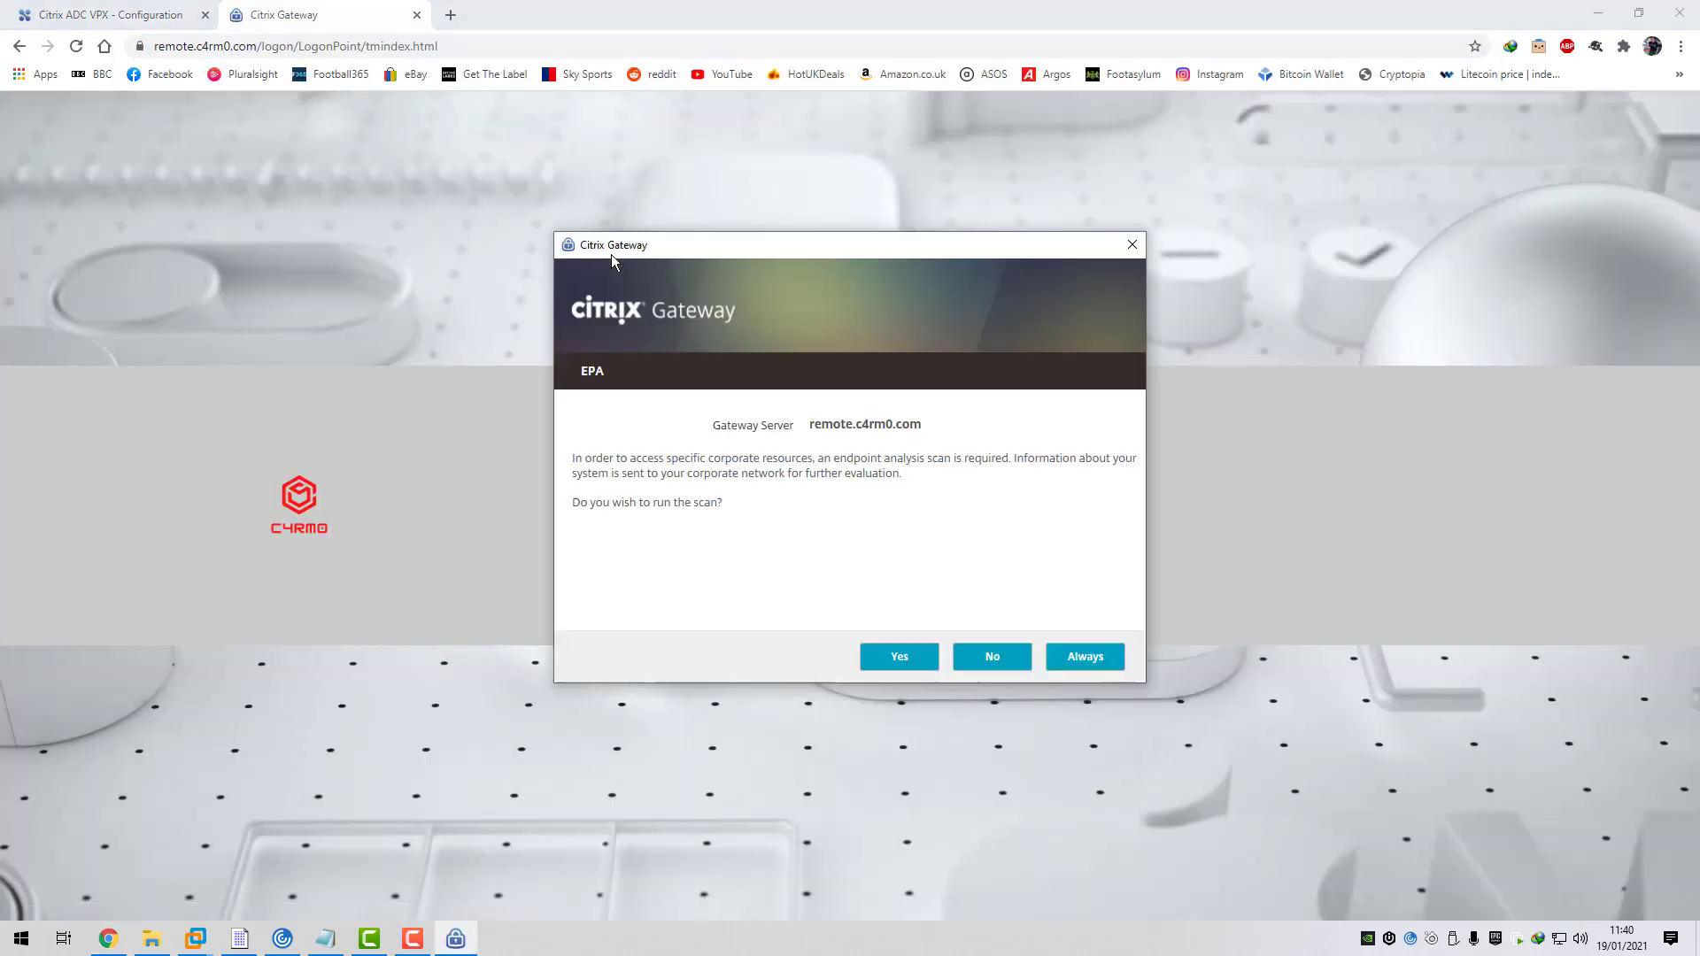
pyautogui.moveTo(611, 253); pyautogui.dragTo(801, 211)
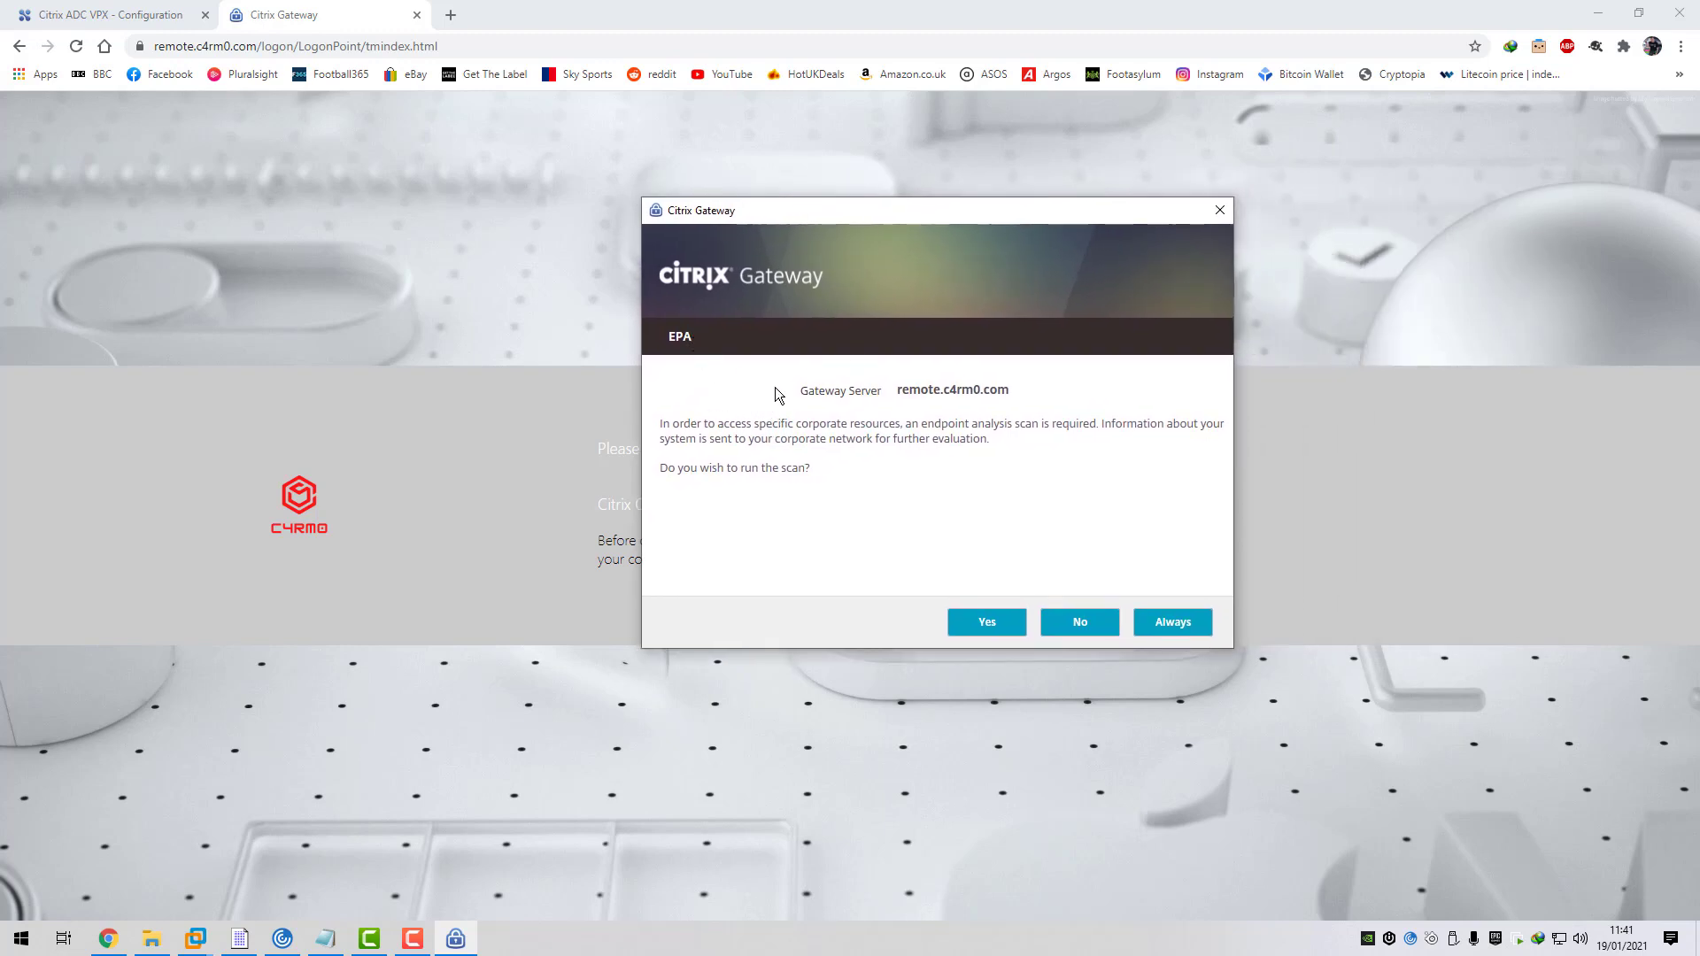
pyautogui.click(989, 626)
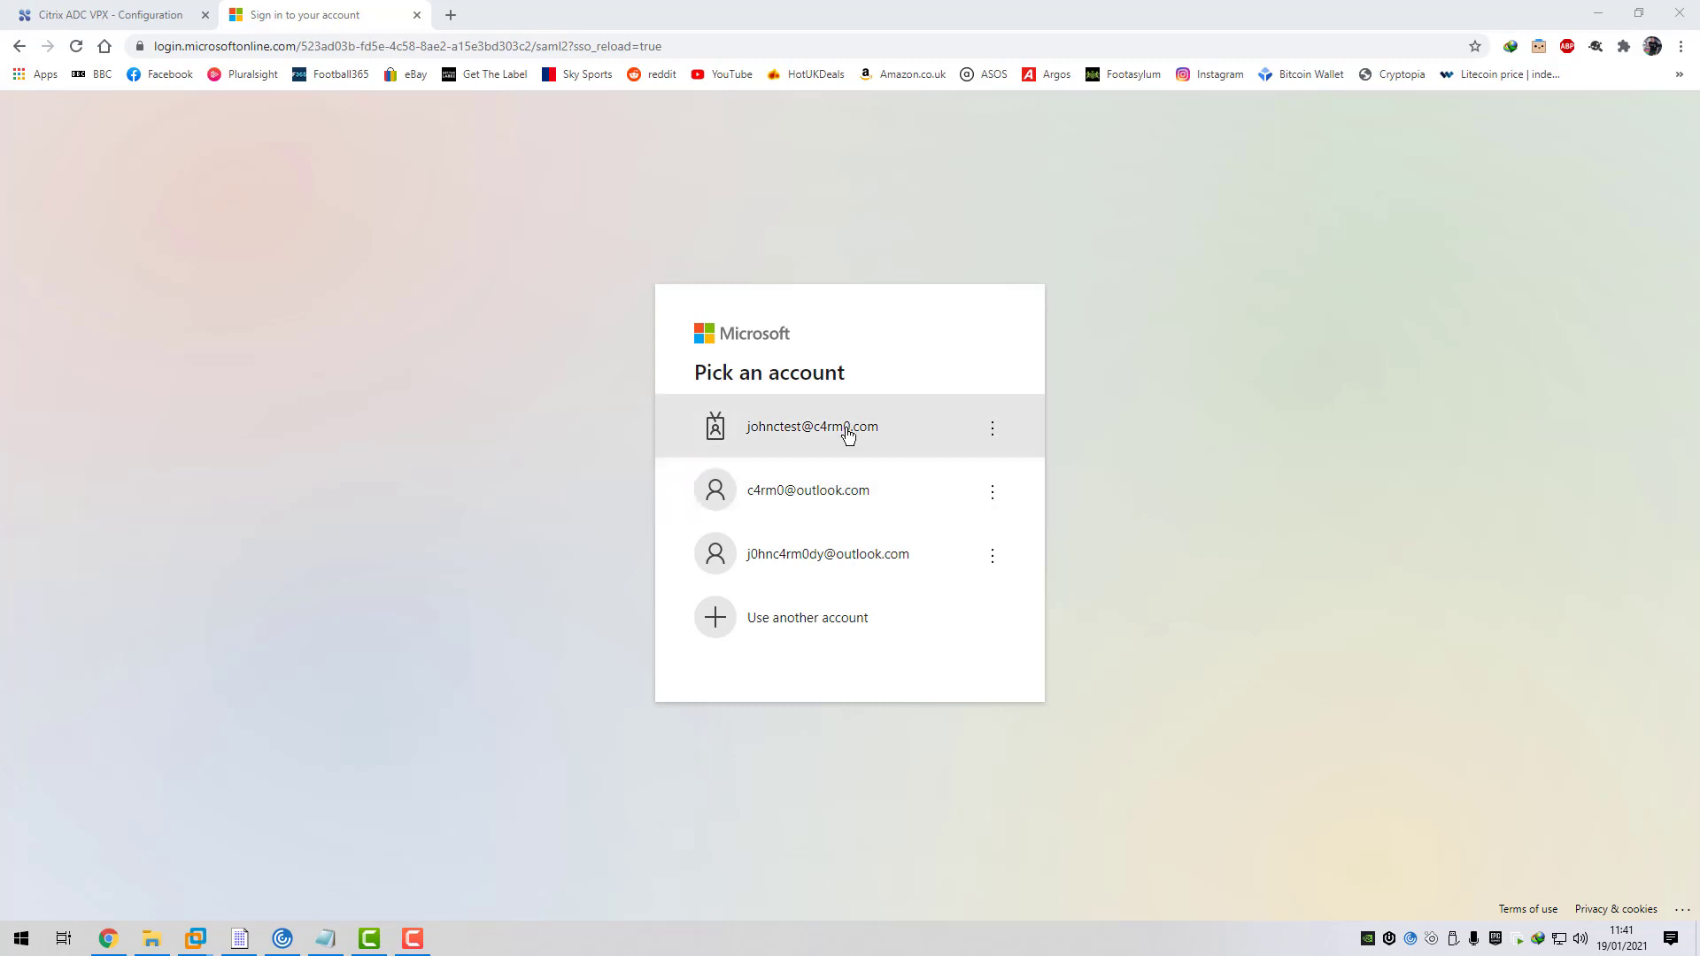
# - Choose the test user's c4rm0.com account on the Microsoft sign-in page and submit the account password
pyautogui.click(816, 437)
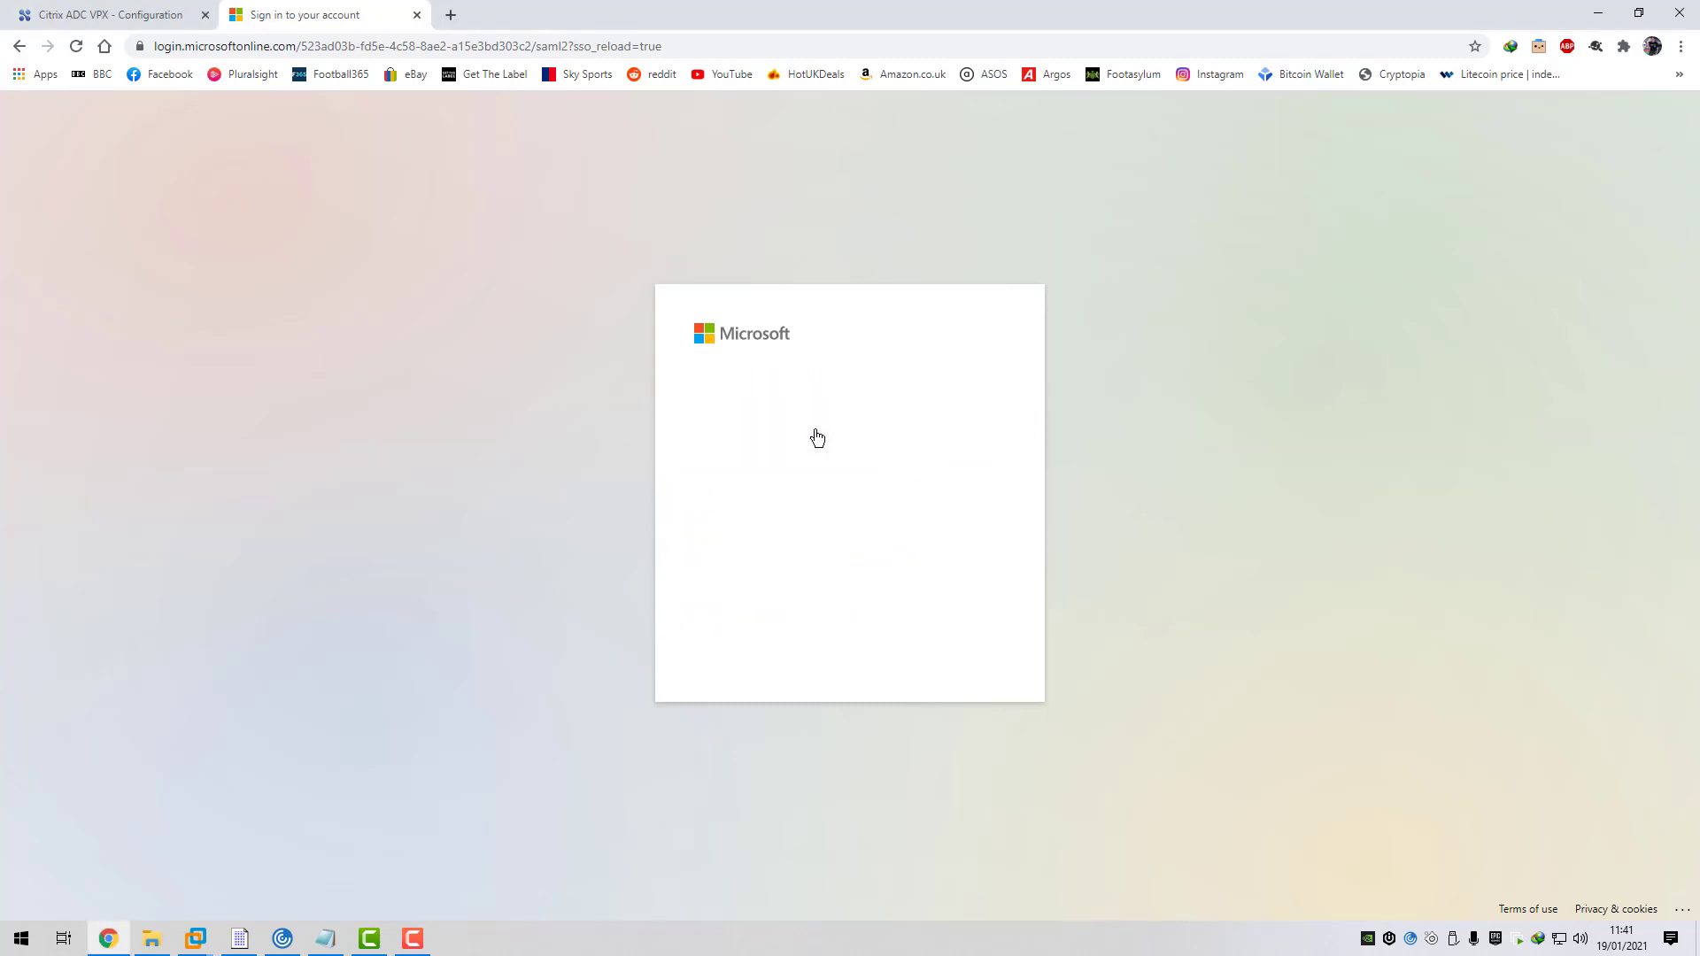
pyautogui.write('•••••••••')
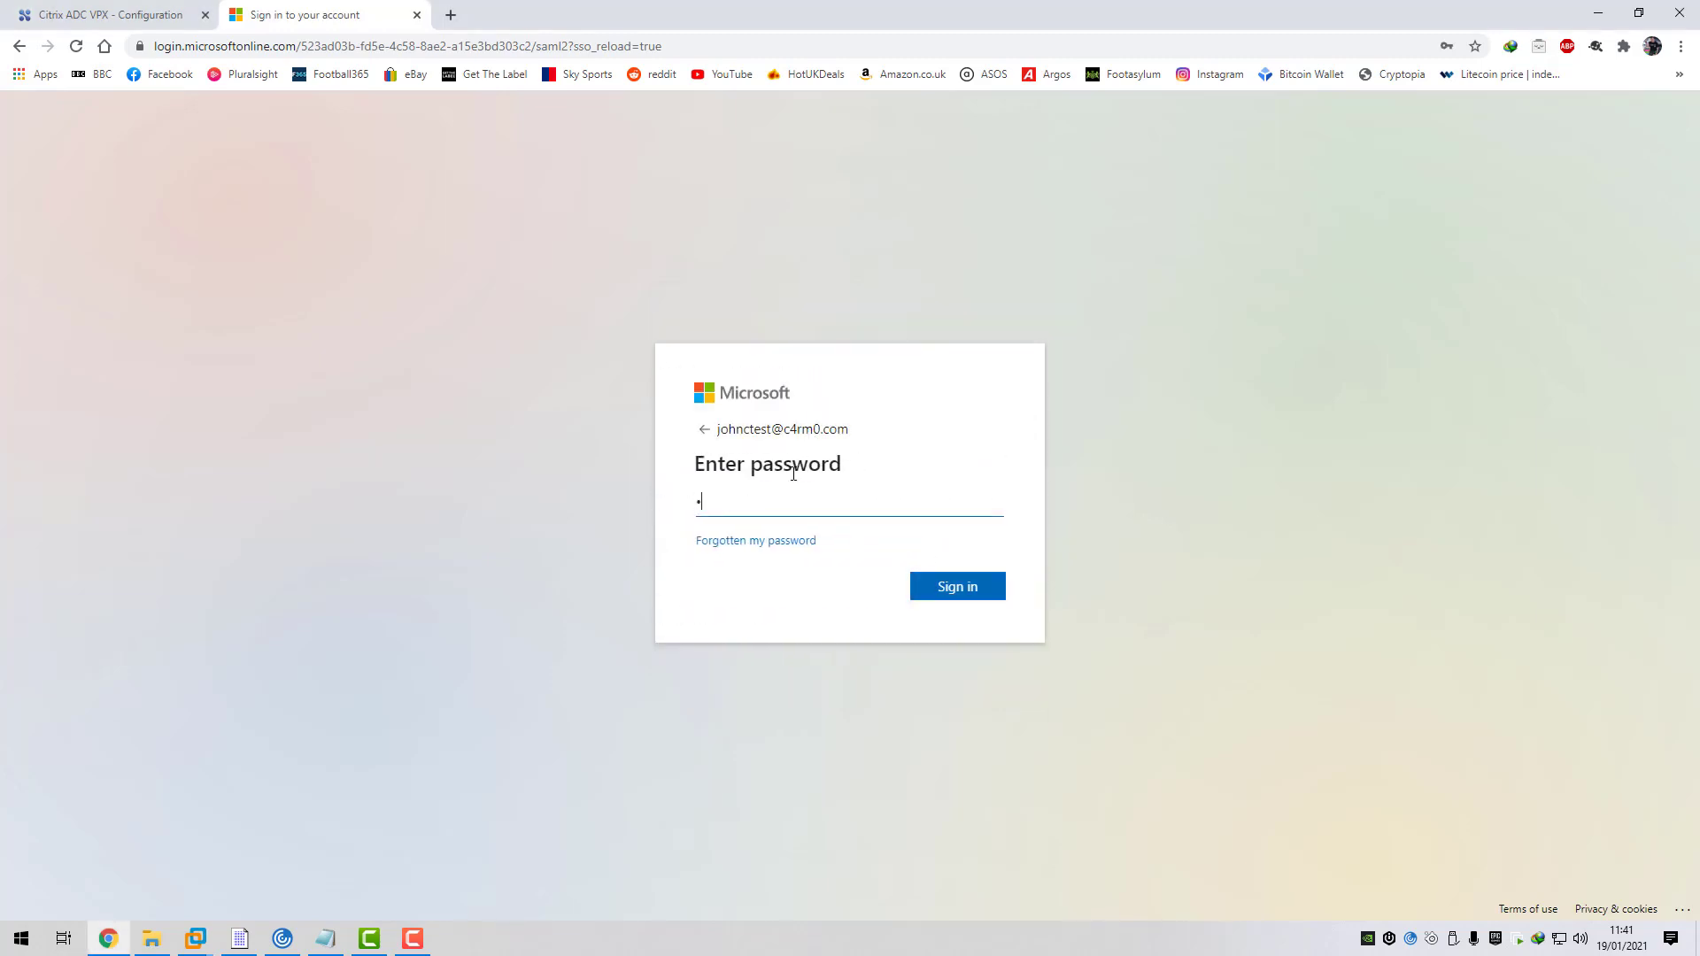
pyautogui.press('Return')
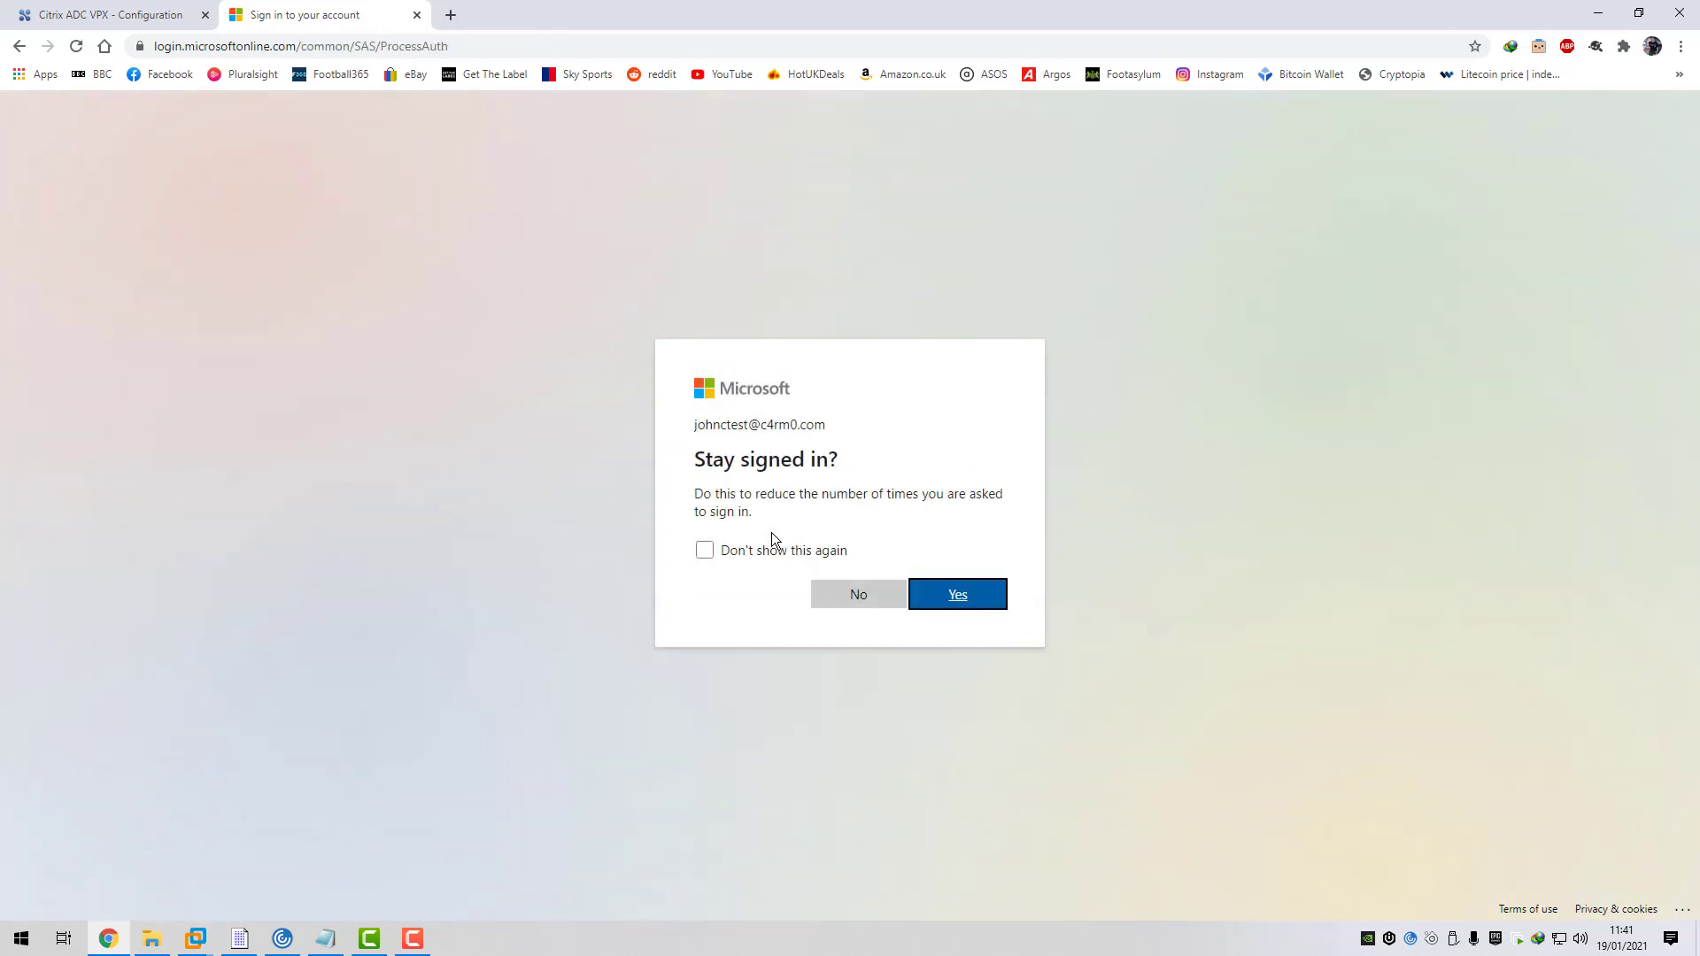
# - Choose not to stay signed in to Microsoft, suppress that prompt, and open the Apps view in StoreFront
pyautogui.click(747, 558)
pyautogui.click(866, 593)
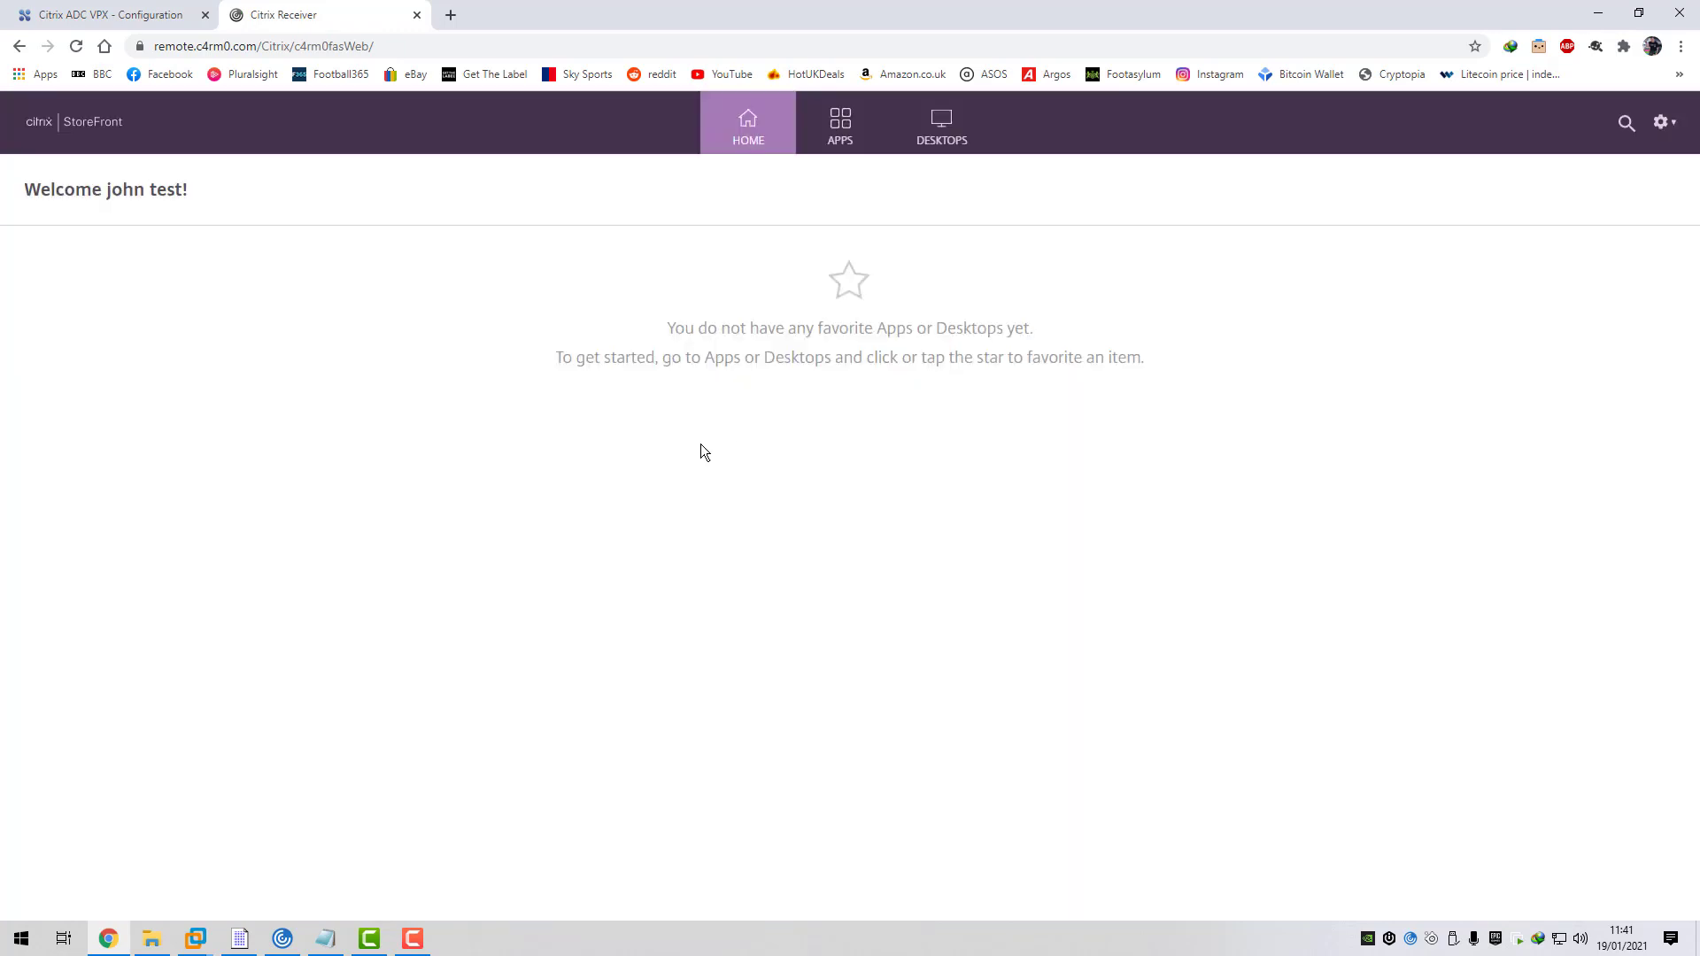
pyautogui.click(832, 143)
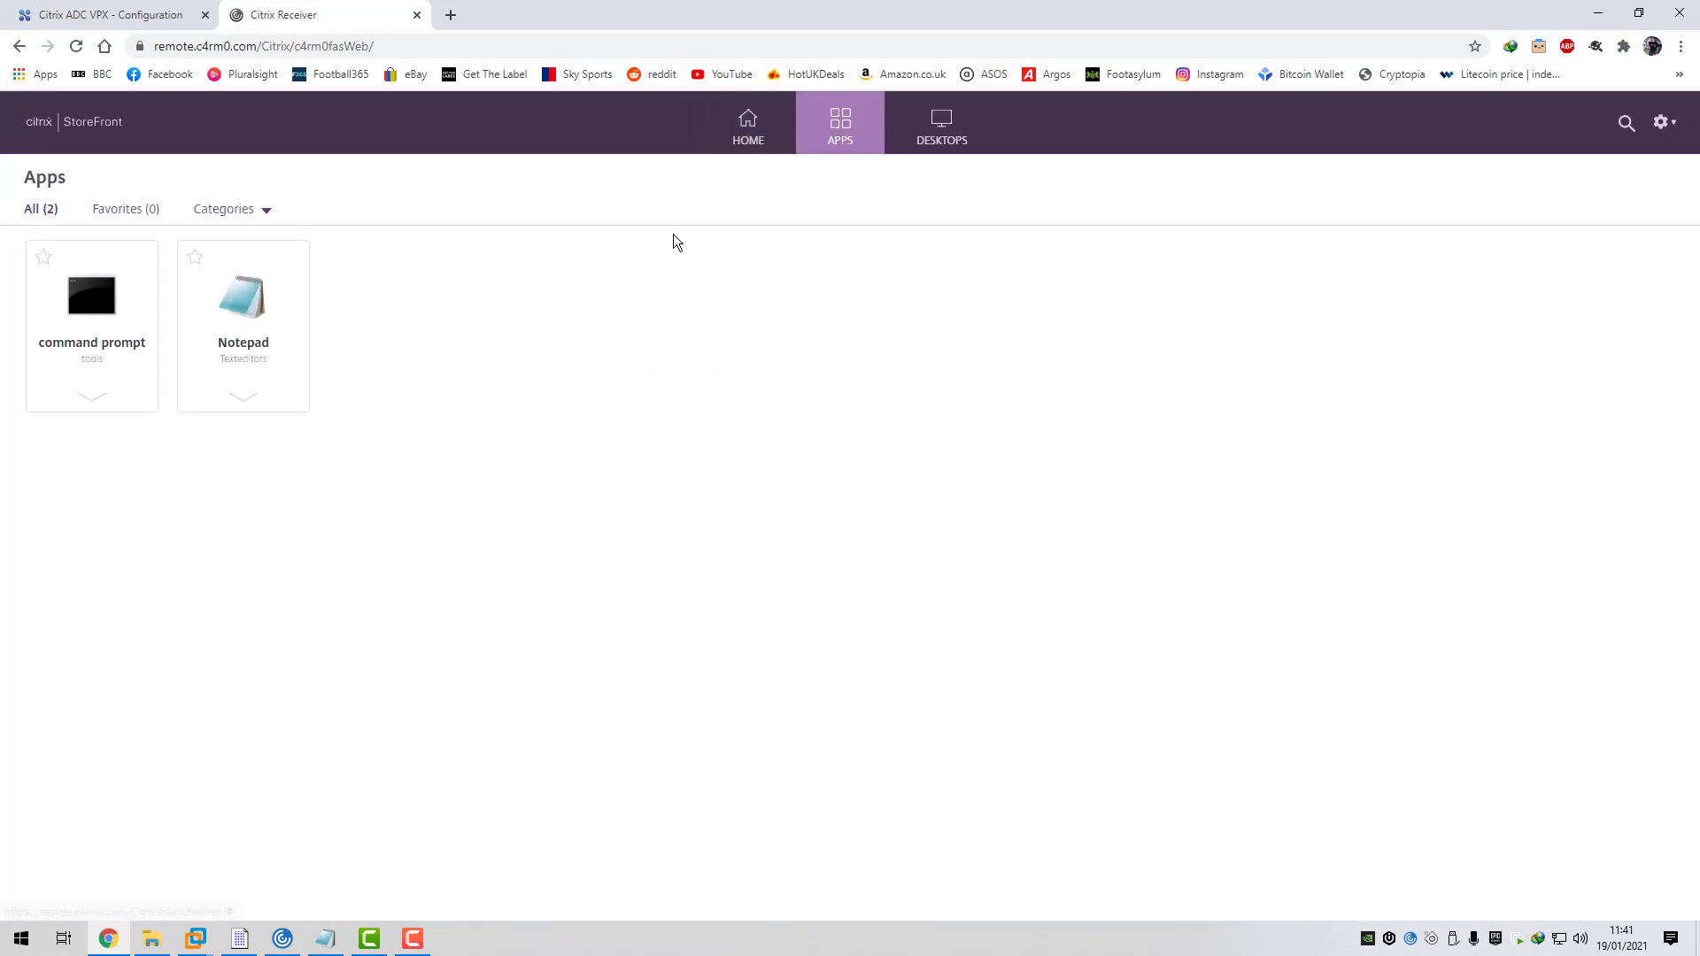
# - Look through the Home, Apps and Desktops views of the StoreFront store for the resources published to the test user
pyautogui.click(951, 144)
pyautogui.click(819, 141)
pyautogui.click(748, 139)
pyautogui.click(841, 137)
pyautogui.click(763, 142)
pyautogui.click(838, 143)
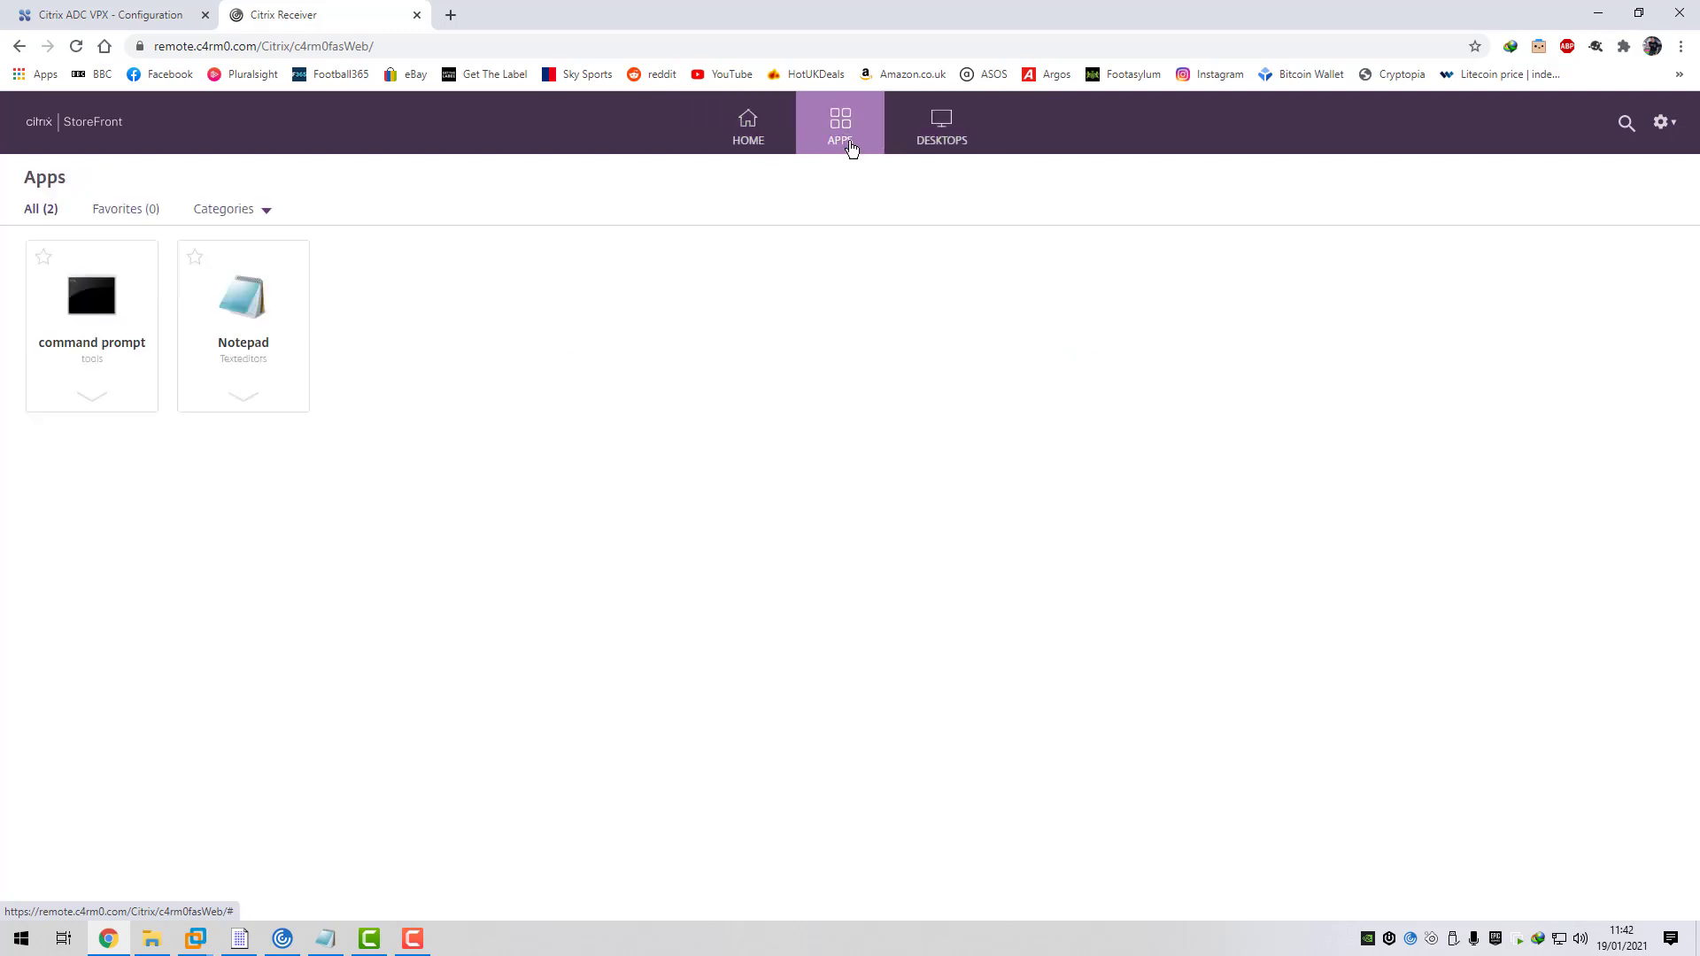
pyautogui.click(937, 149)
pyautogui.click(841, 133)
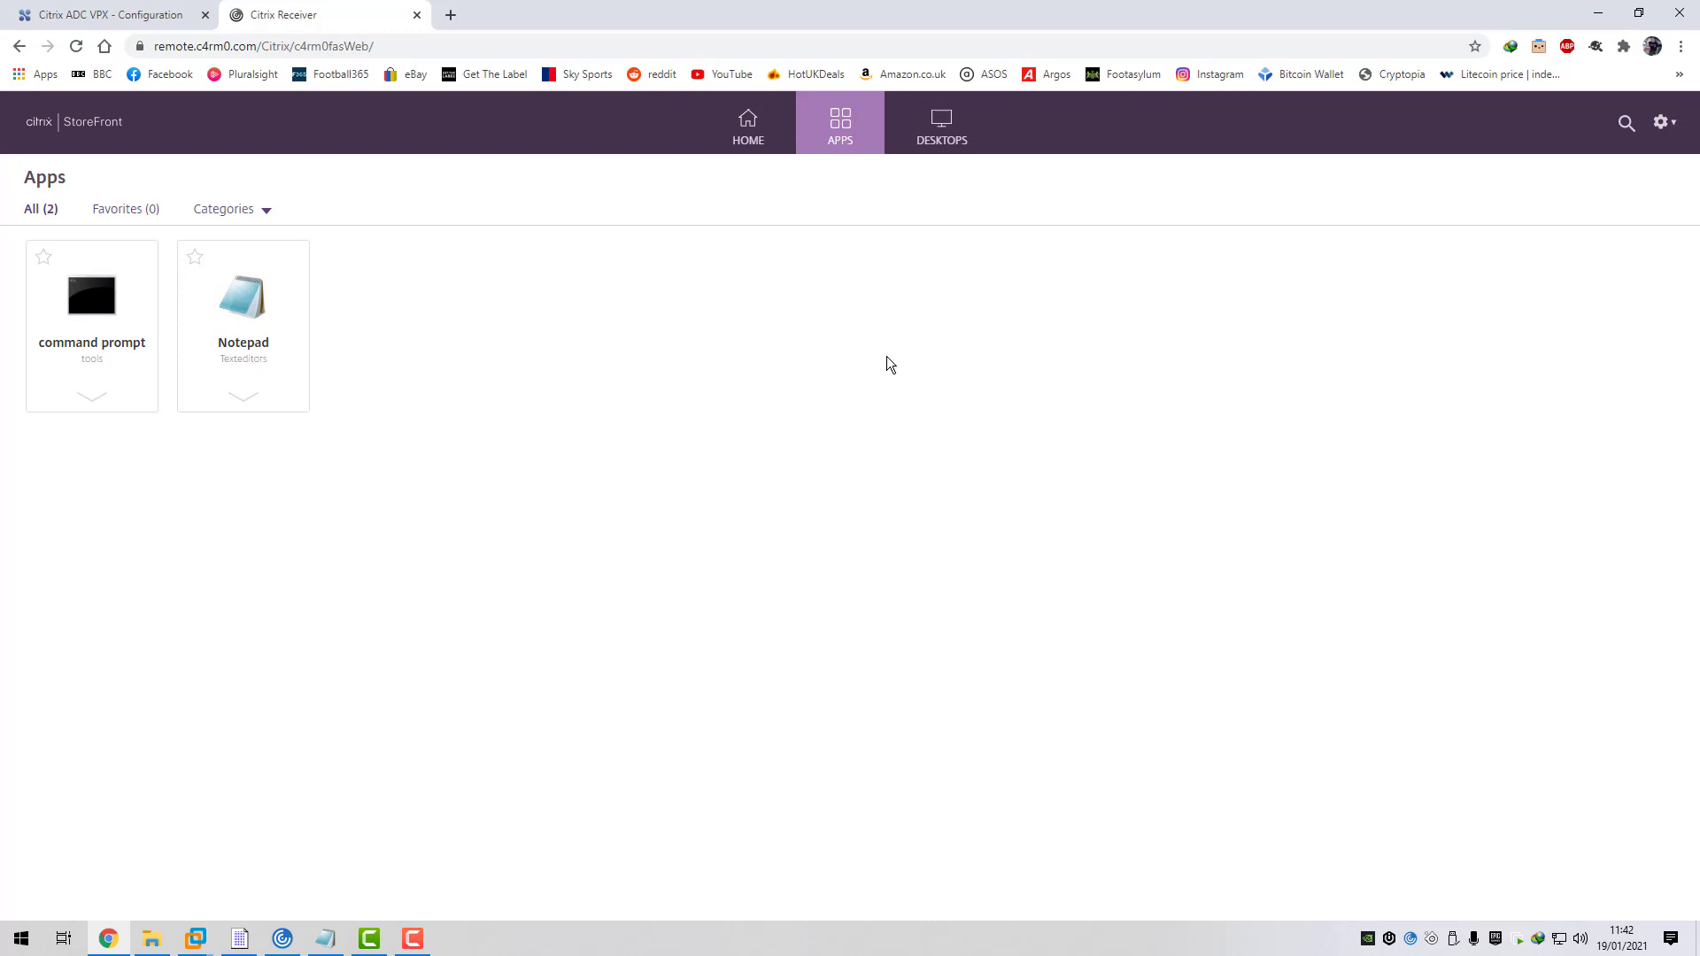
# - Log the test user off from StoreFront and close the signed-out browser tab
pyautogui.click(1662, 124)
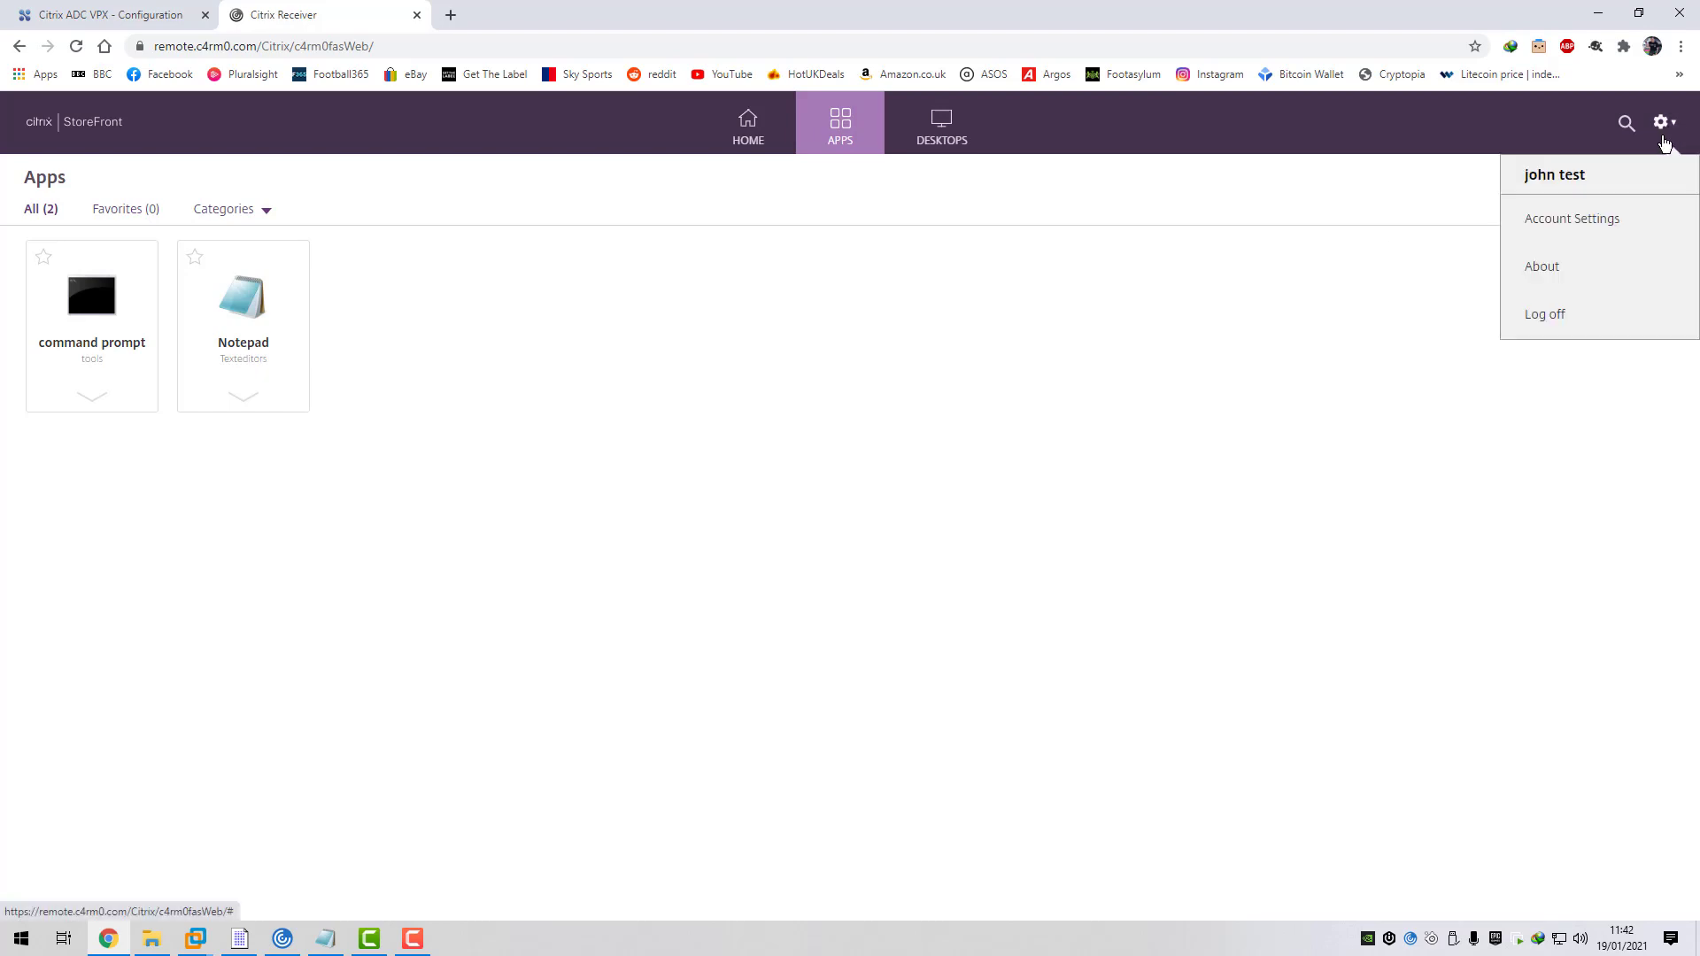
pyautogui.click(1564, 327)
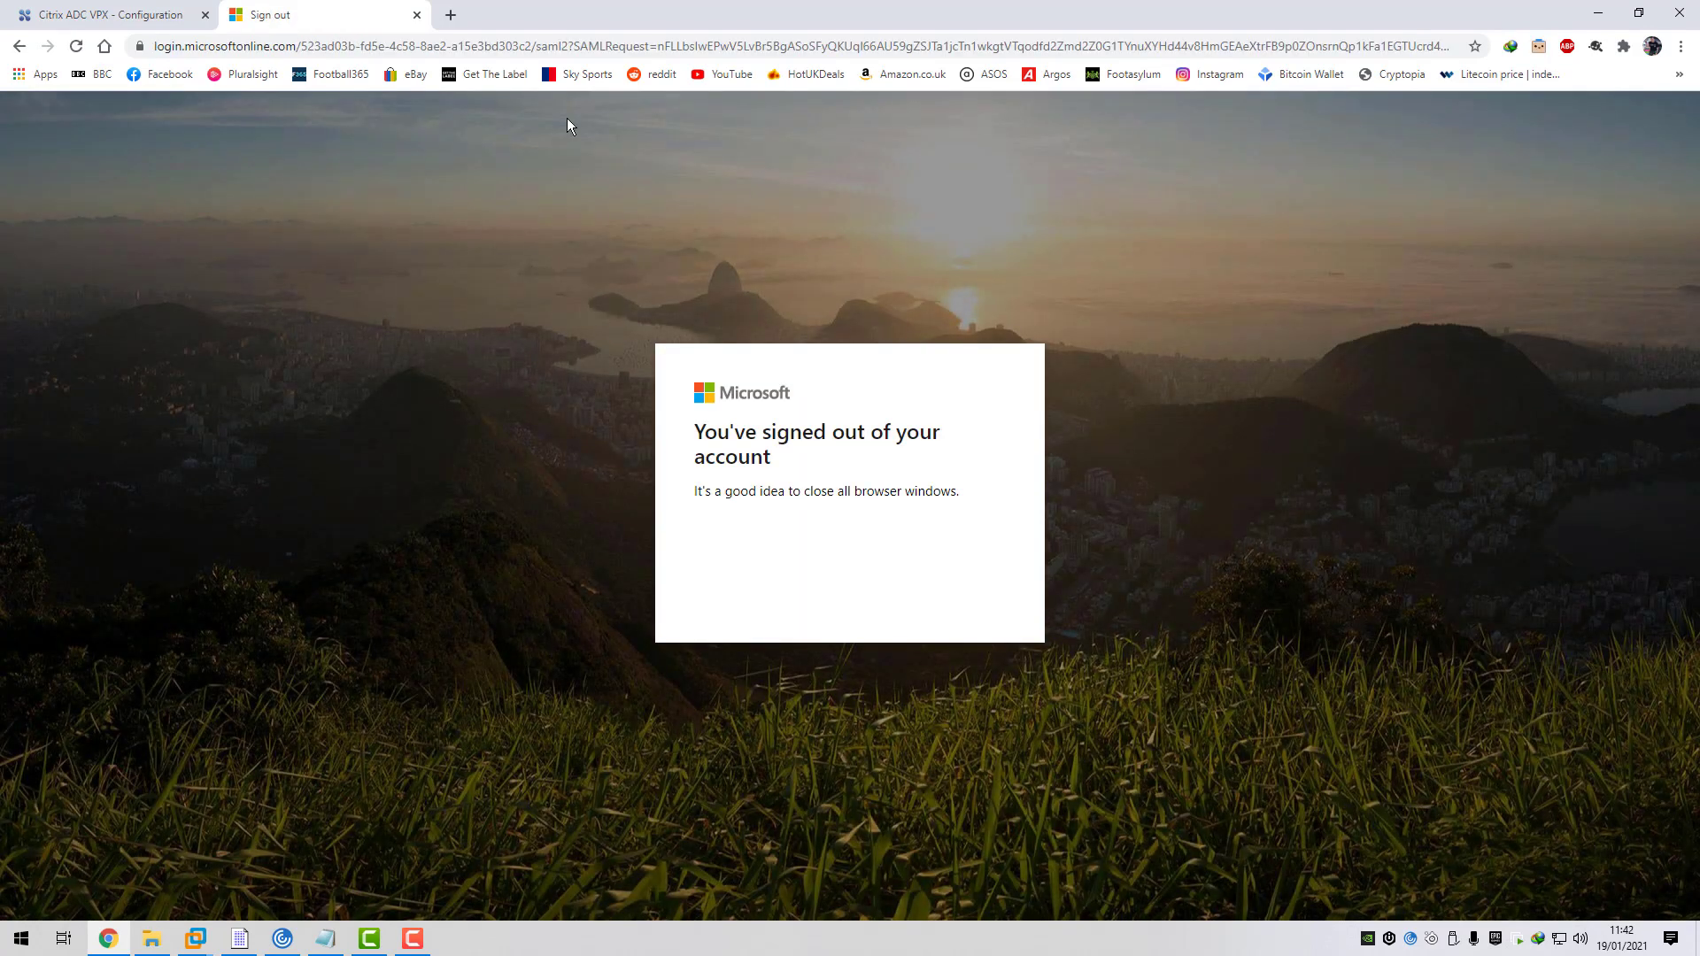
pyautogui.click(417, 15)
# - Switch to the DC01 virtual machine in VMware Workstation and unlock it with the domain administrator's password
pyautogui.moveTo(200, 942)
pyautogui.click(96, 832)
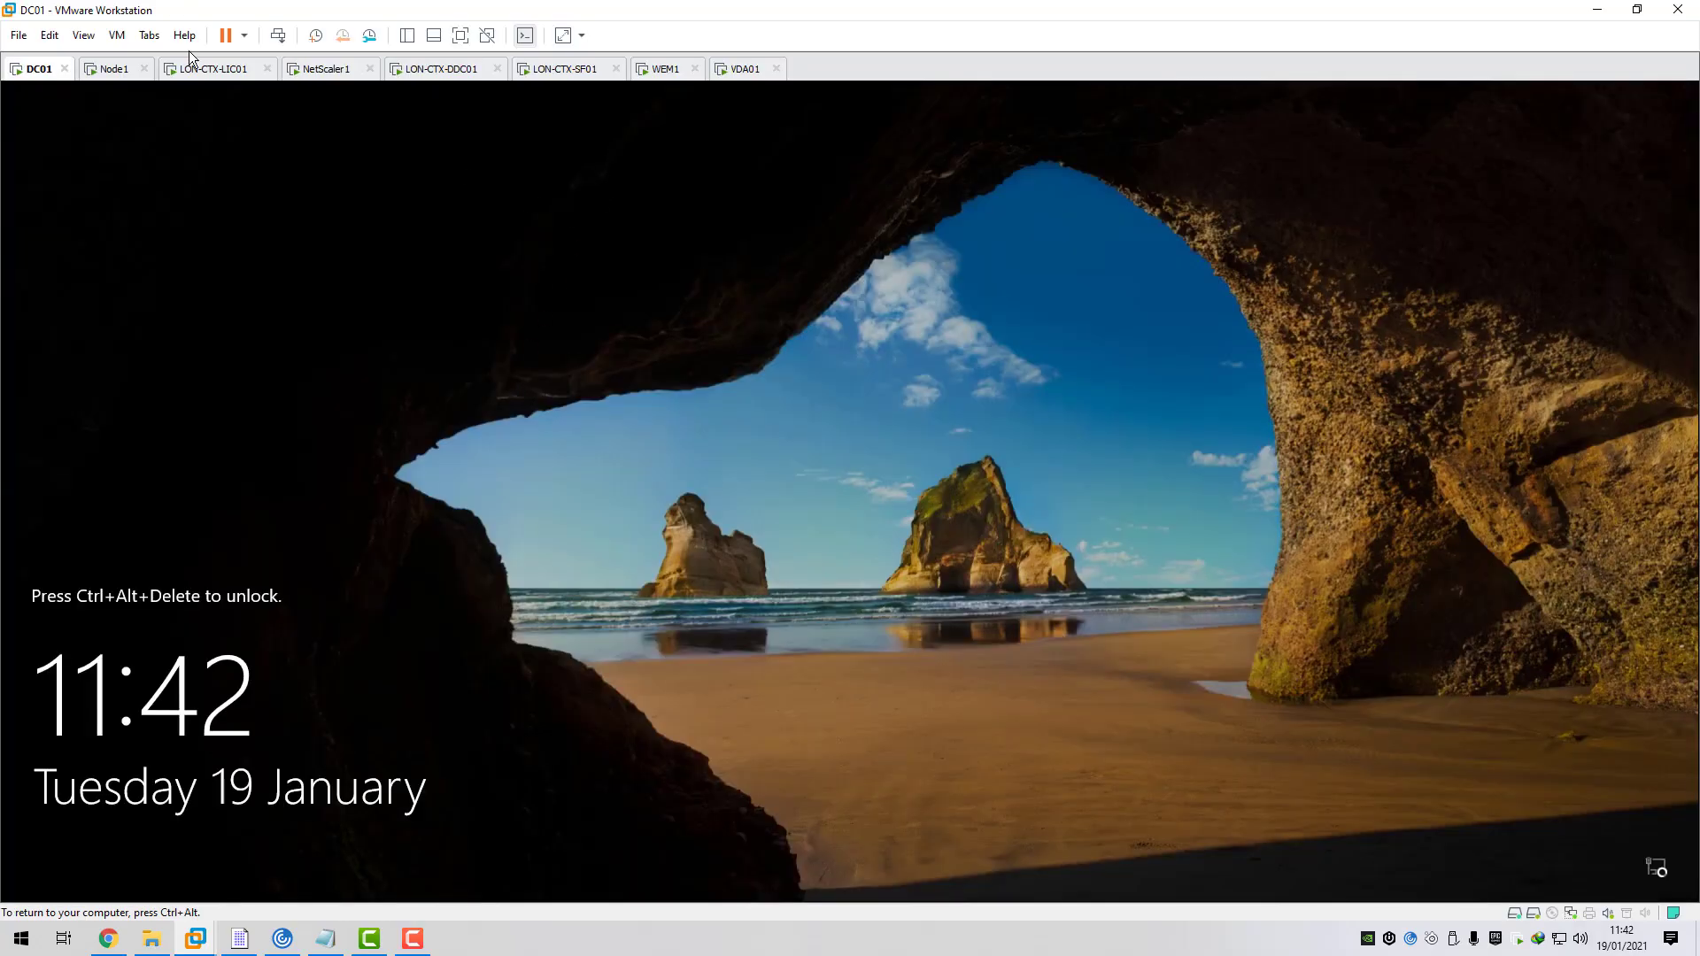
pyautogui.click(116, 35)
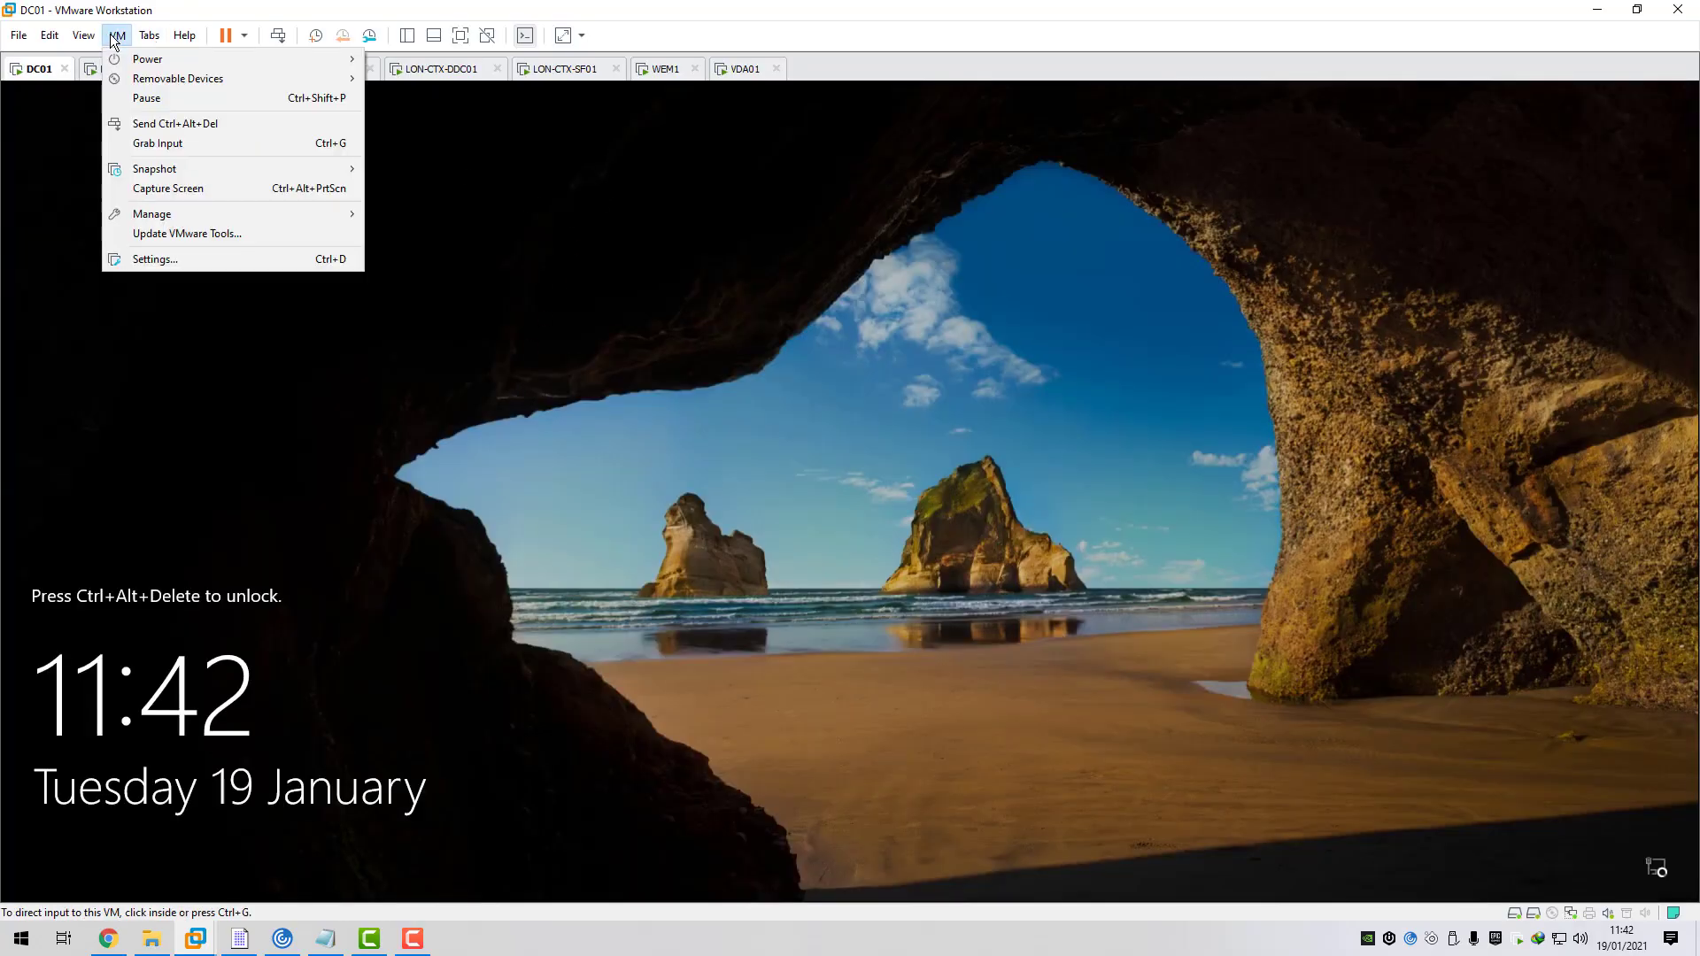
pyautogui.click(170, 126)
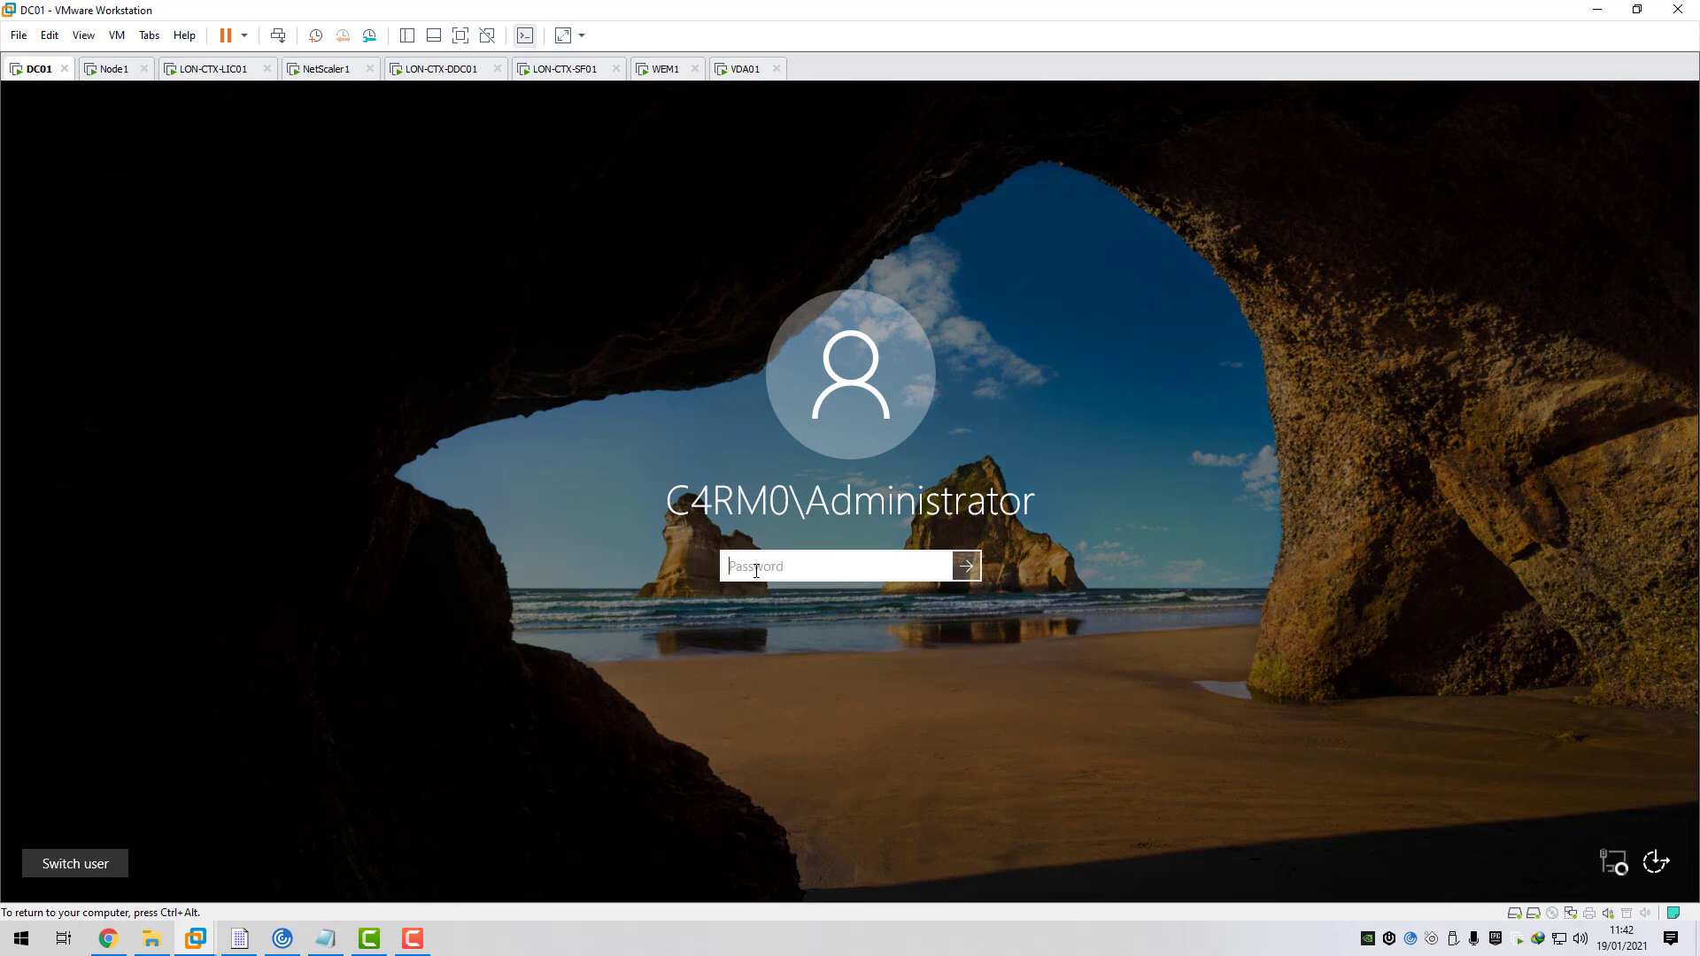
pyautogui.write('•••••••••')
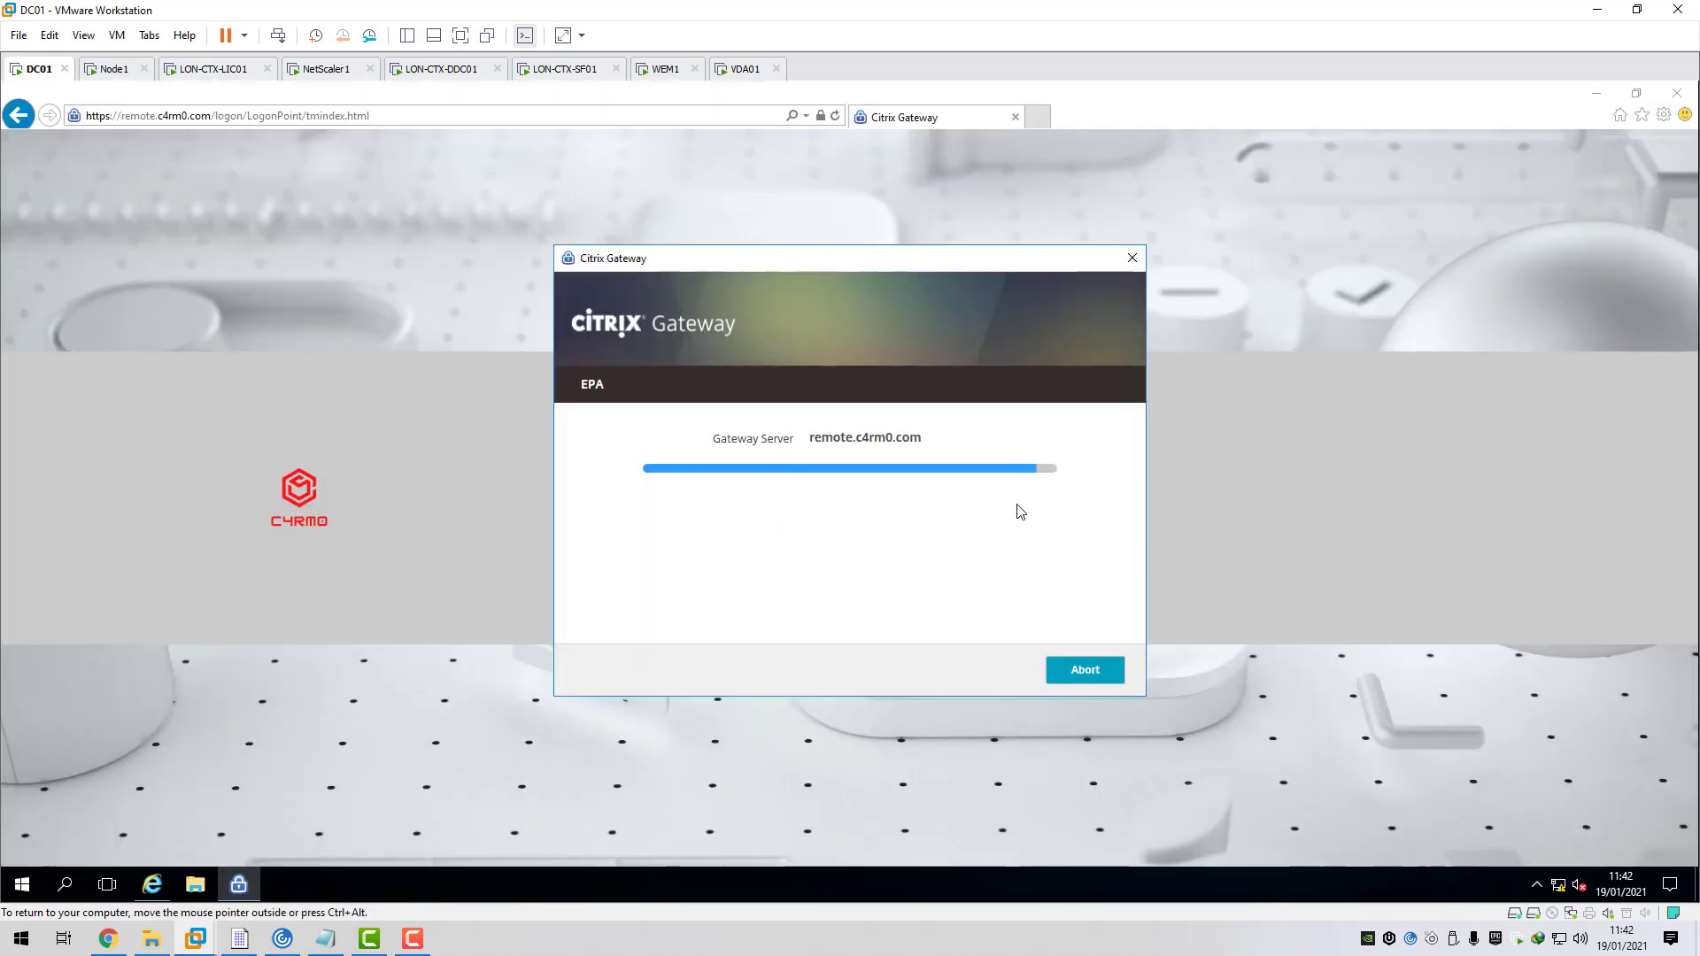
# - Abort the endpoint analysis scan running on DC01 and close the Citrix Gateway page
pyautogui.click(1087, 671)
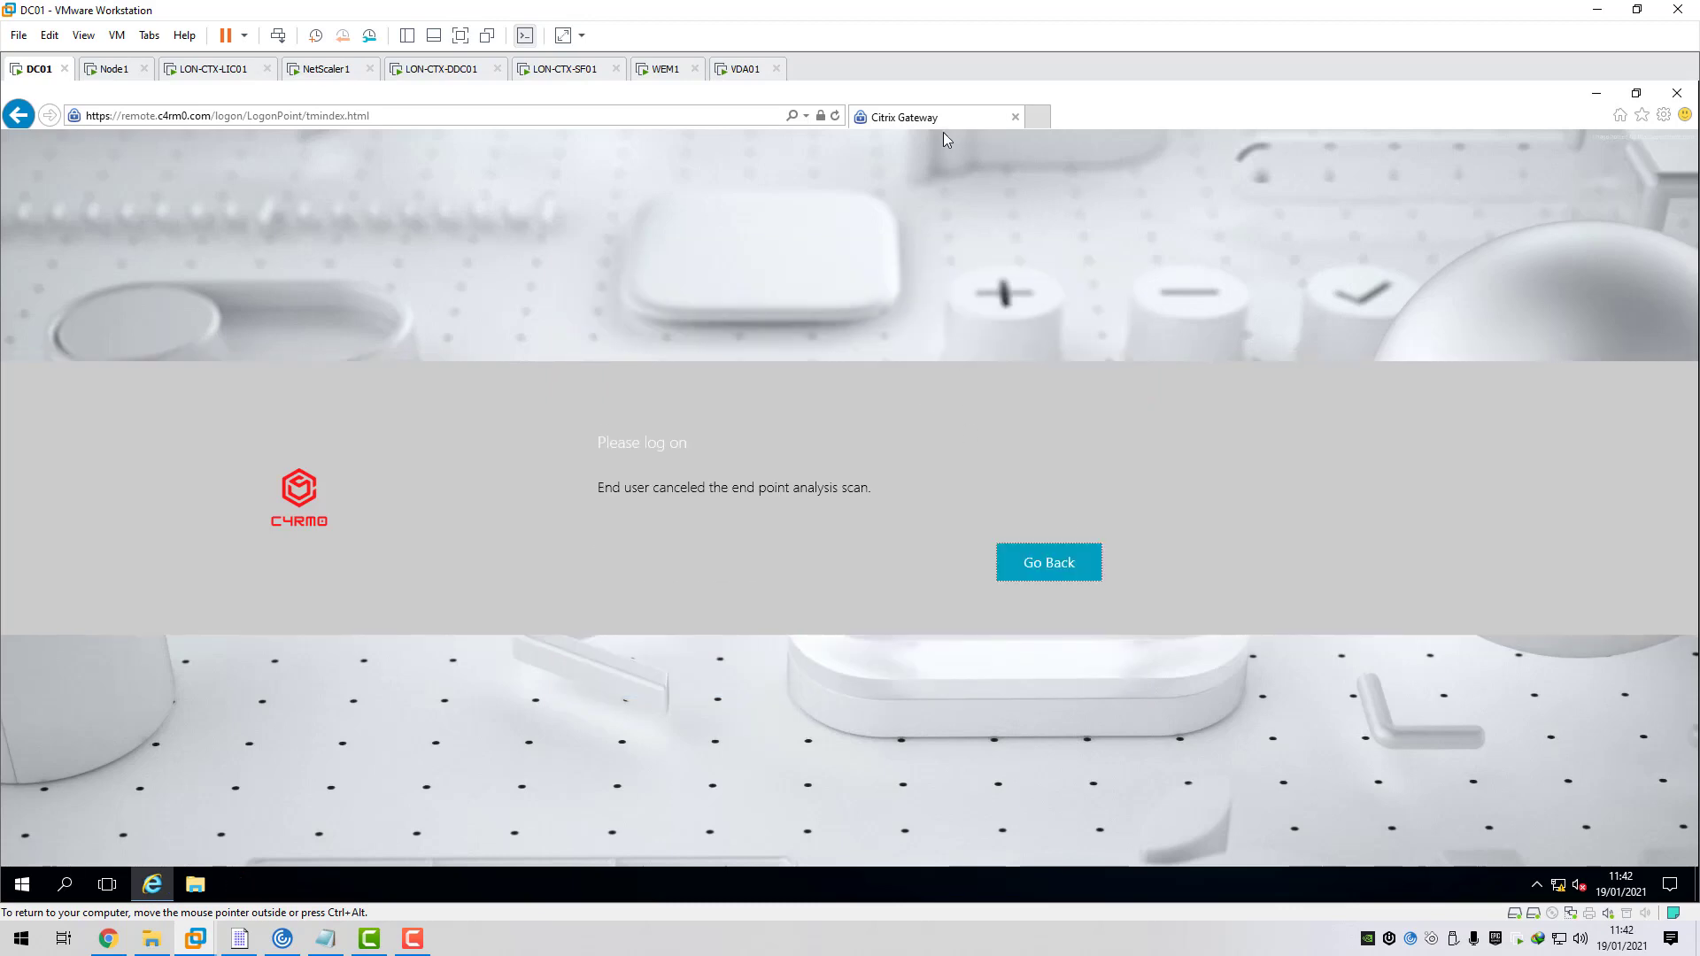
pyautogui.click(1015, 117)
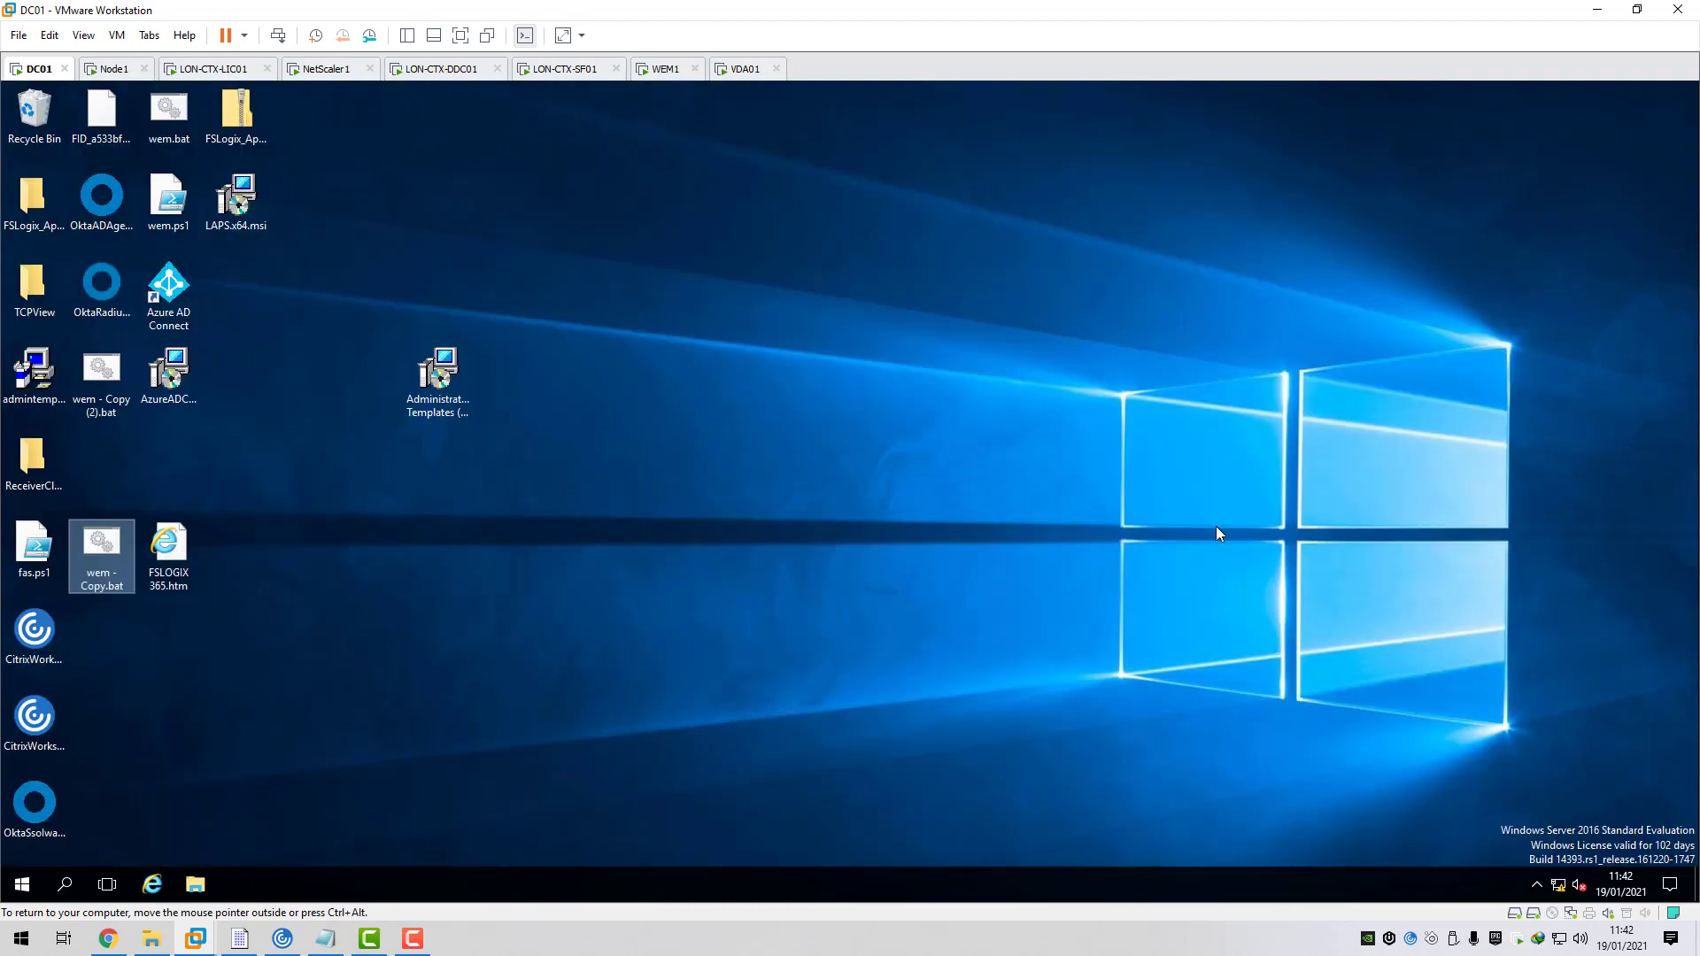
# - Open the host PC's Citrix Workspace Advanced Preferences and support information, and highlight the Online Plug-in version
pyautogui.rightClick(1410, 939)
pyautogui.click(1447, 905)
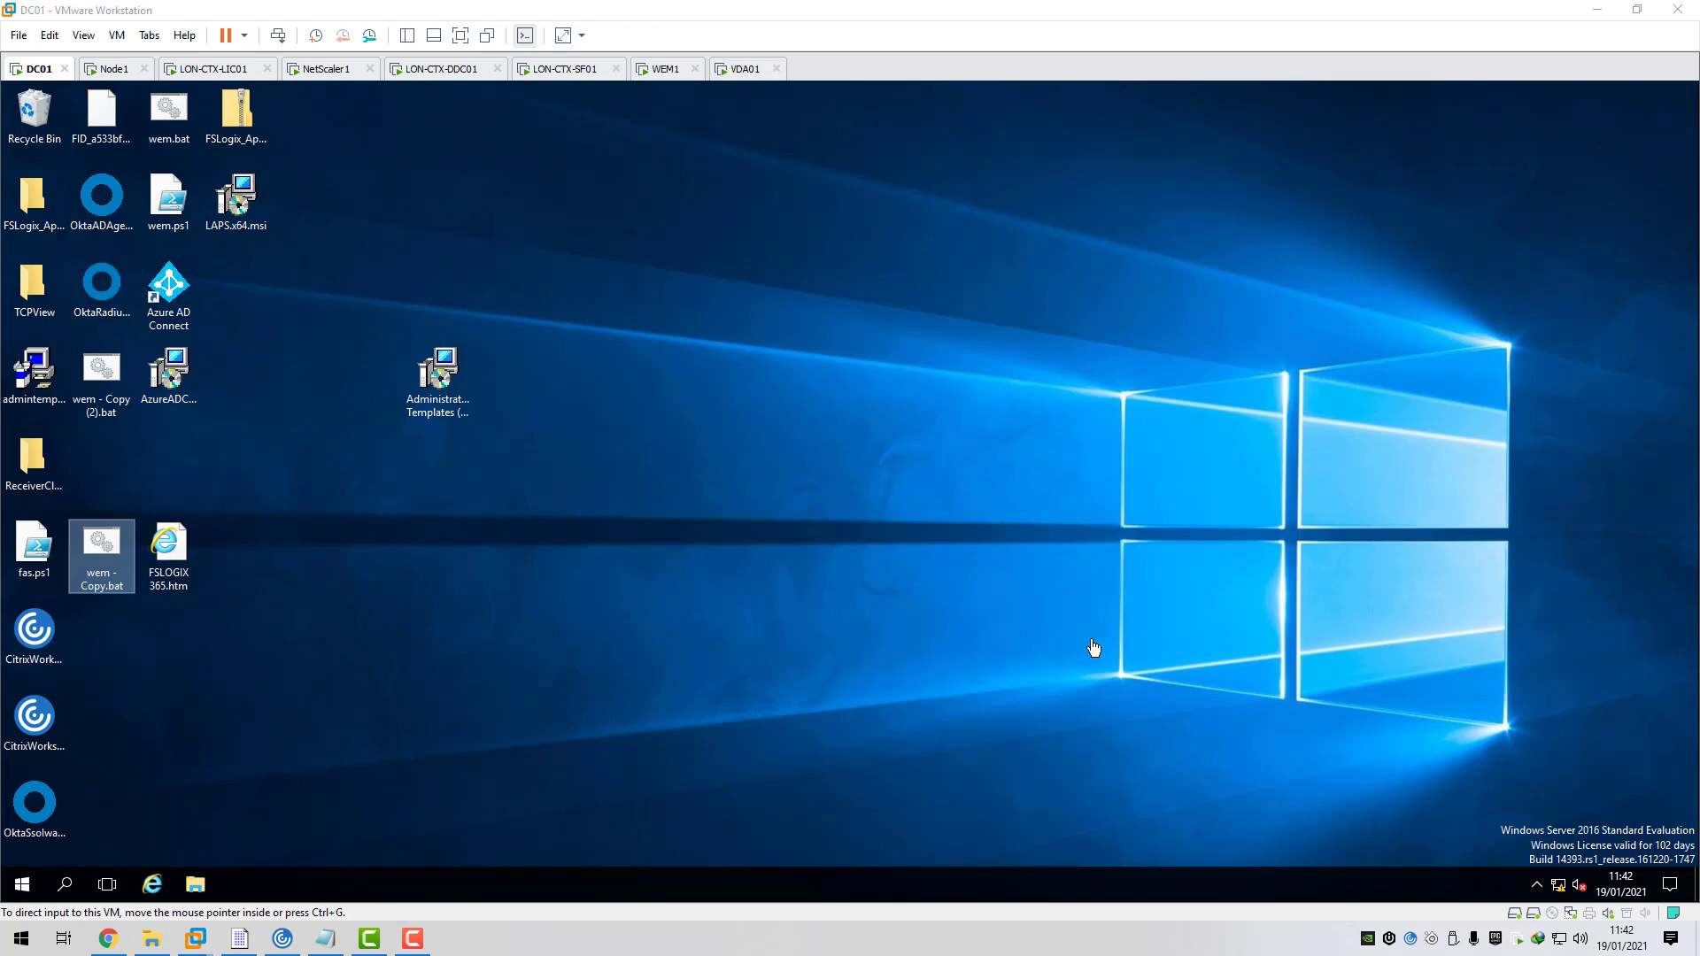
pyautogui.click(284, 937)
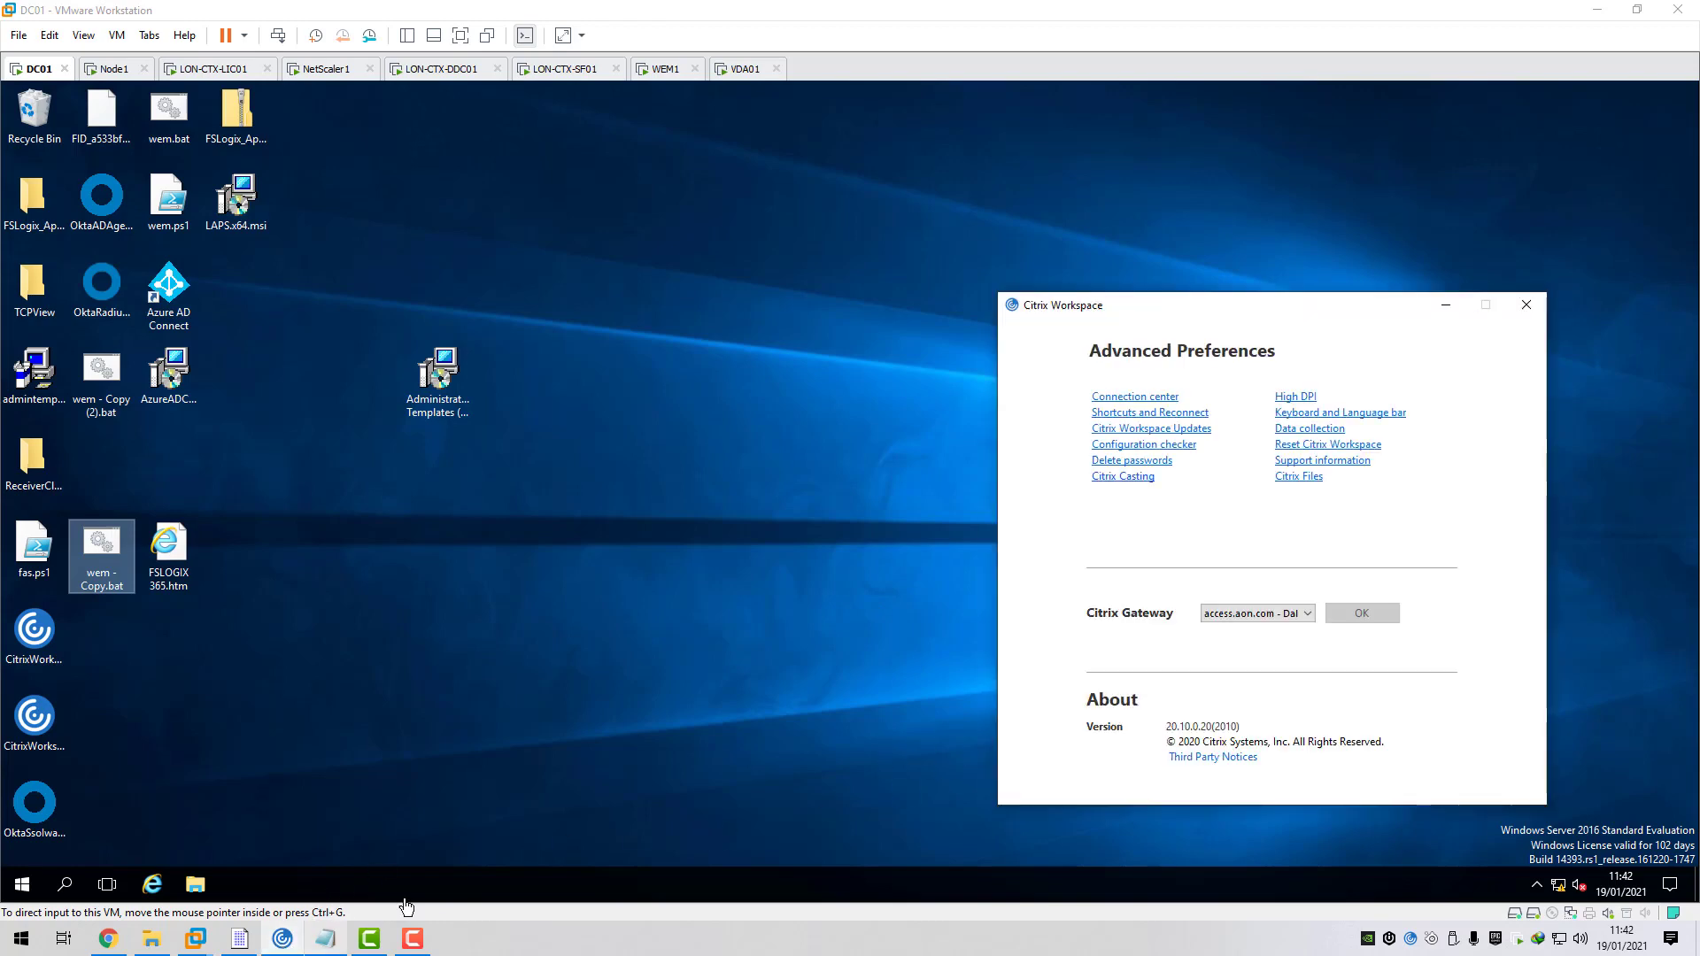
pyautogui.click(1316, 462)
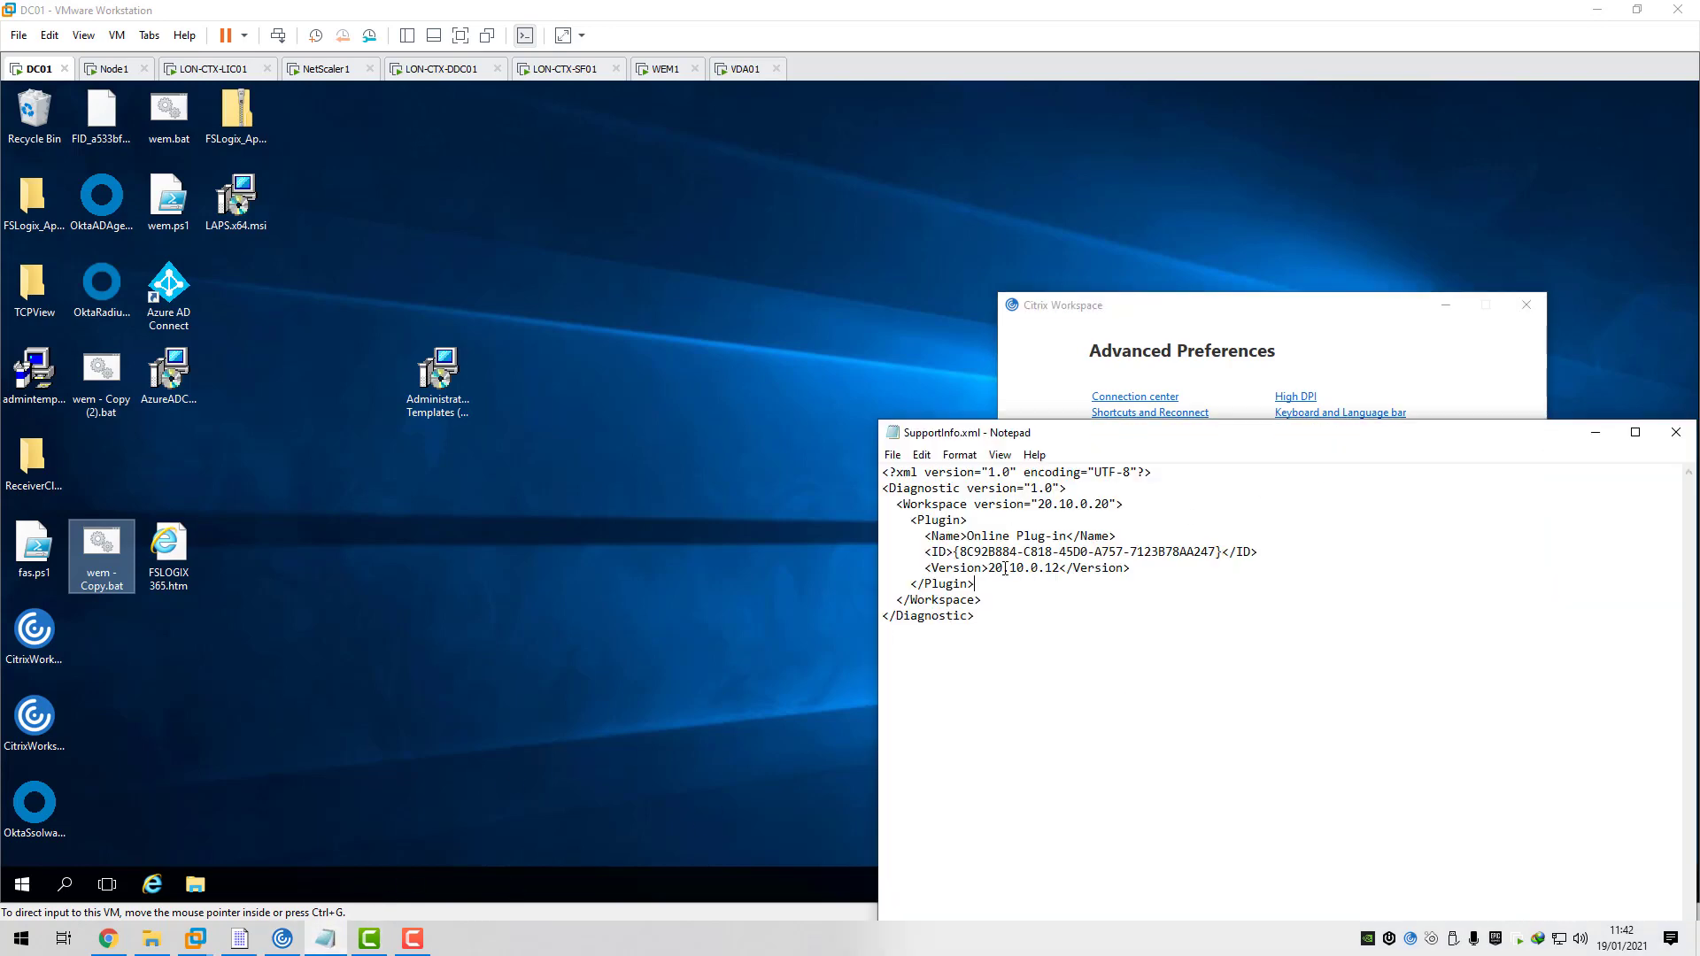
pyautogui.moveTo(994, 567); pyautogui.dragTo(1048, 571)
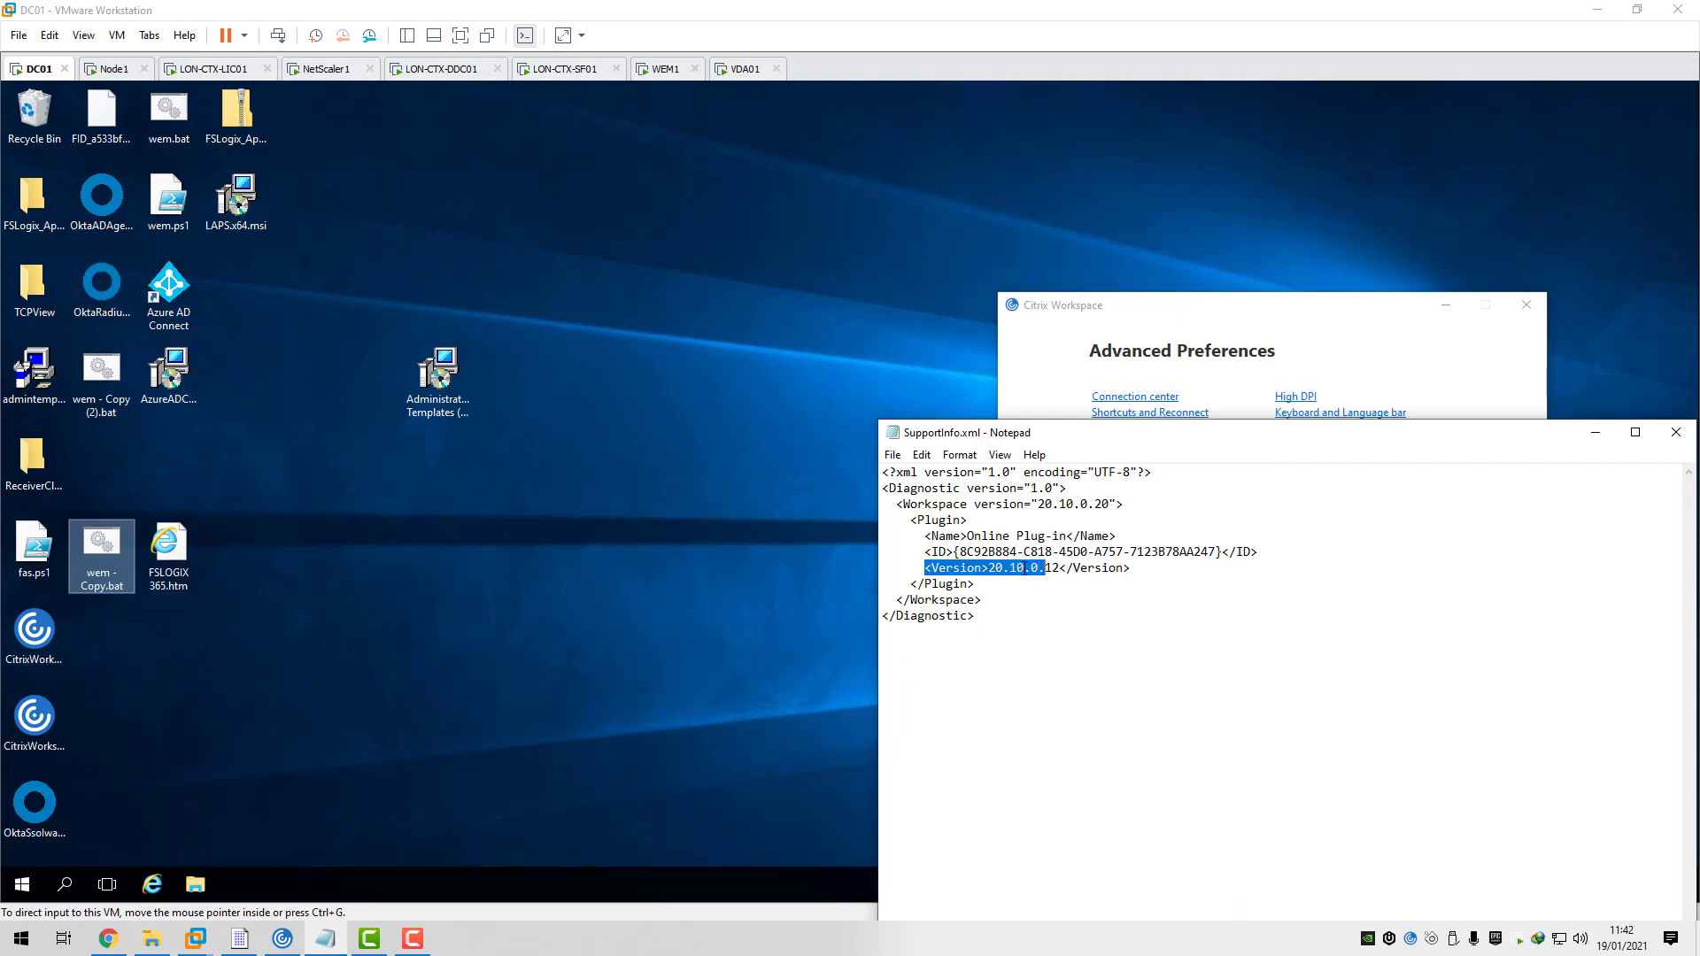
# - Compare the Receiver.exe MD5 hash in HashMyFiles with the support information side by side, and return to the DC01 desktop
pyautogui.click(239, 938)
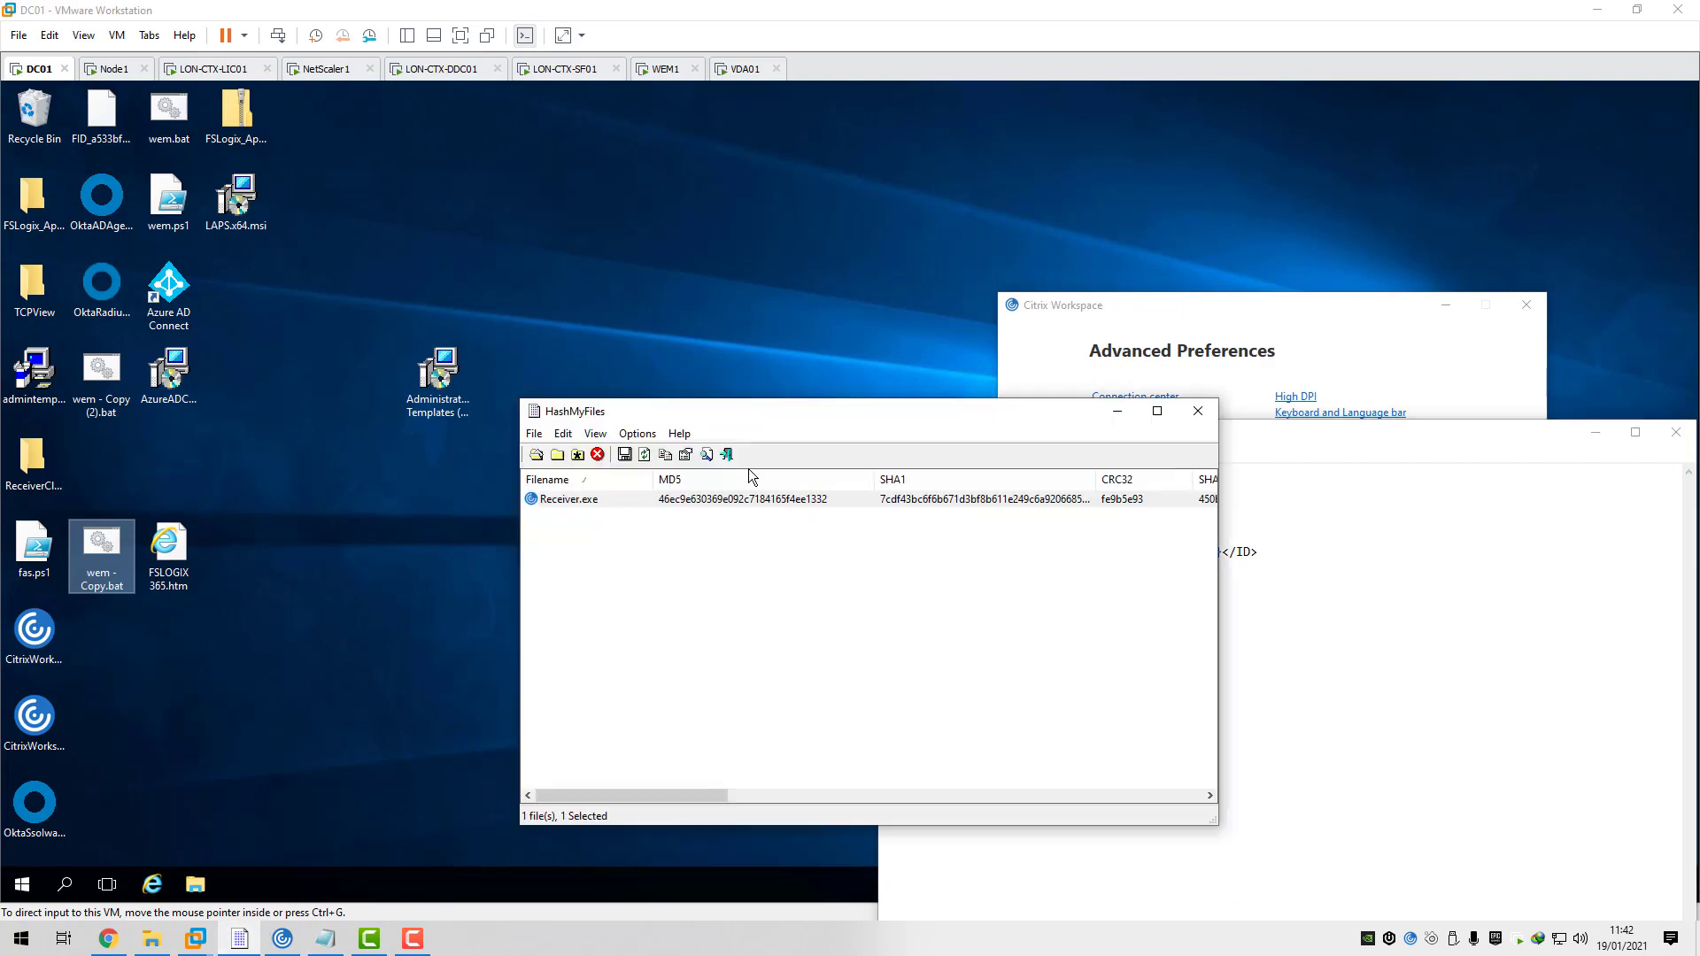
pyautogui.moveTo(827, 418); pyautogui.dragTo(509, 440)
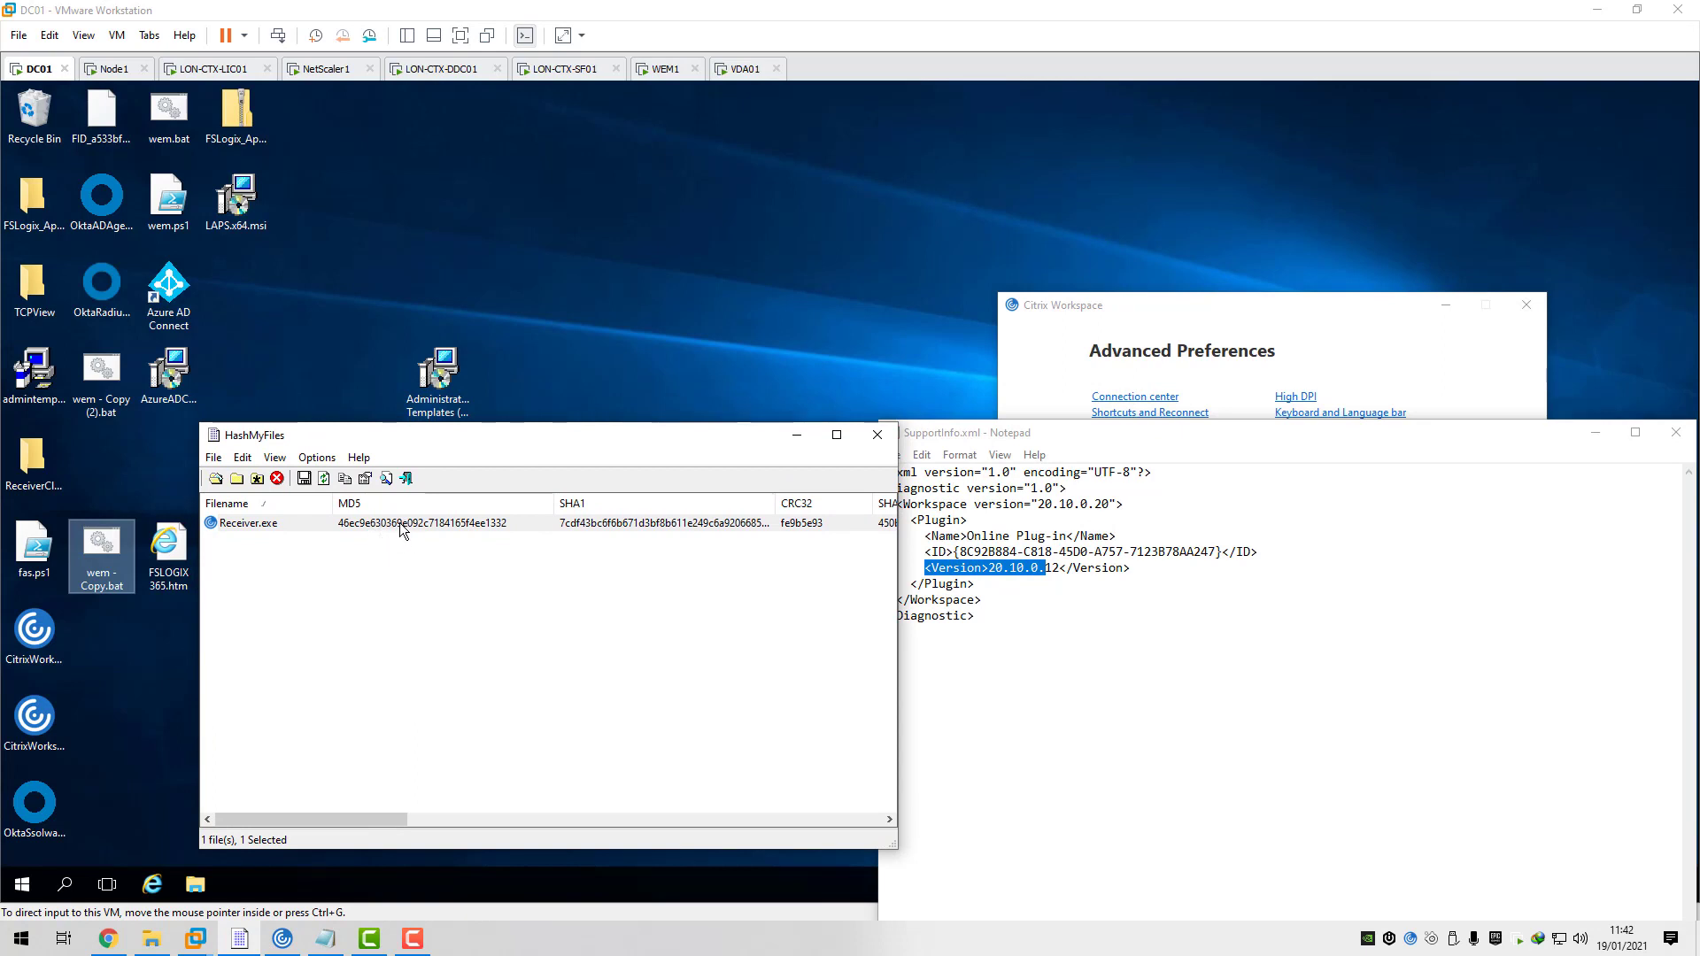
pyautogui.click(728, 344)
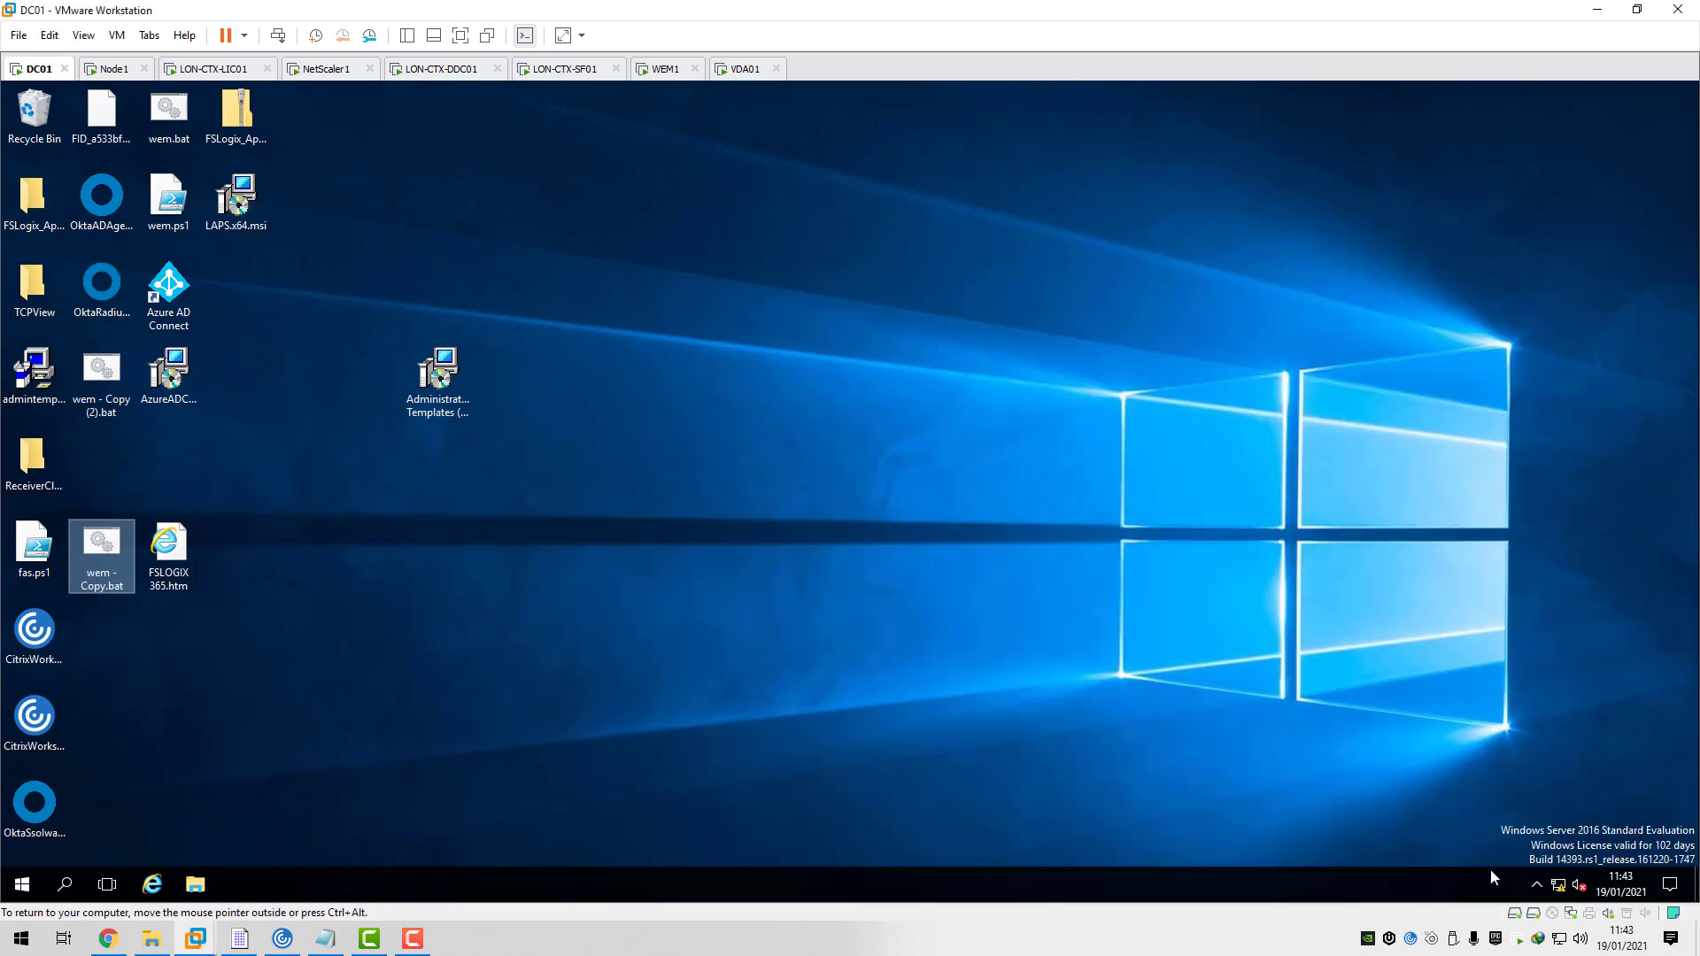
# - Check the Citrix Workspace version on DC01 in its Advanced Preferences and support information, and close both windows
pyautogui.click(1536, 884)
pyautogui.rightClick(1519, 851)
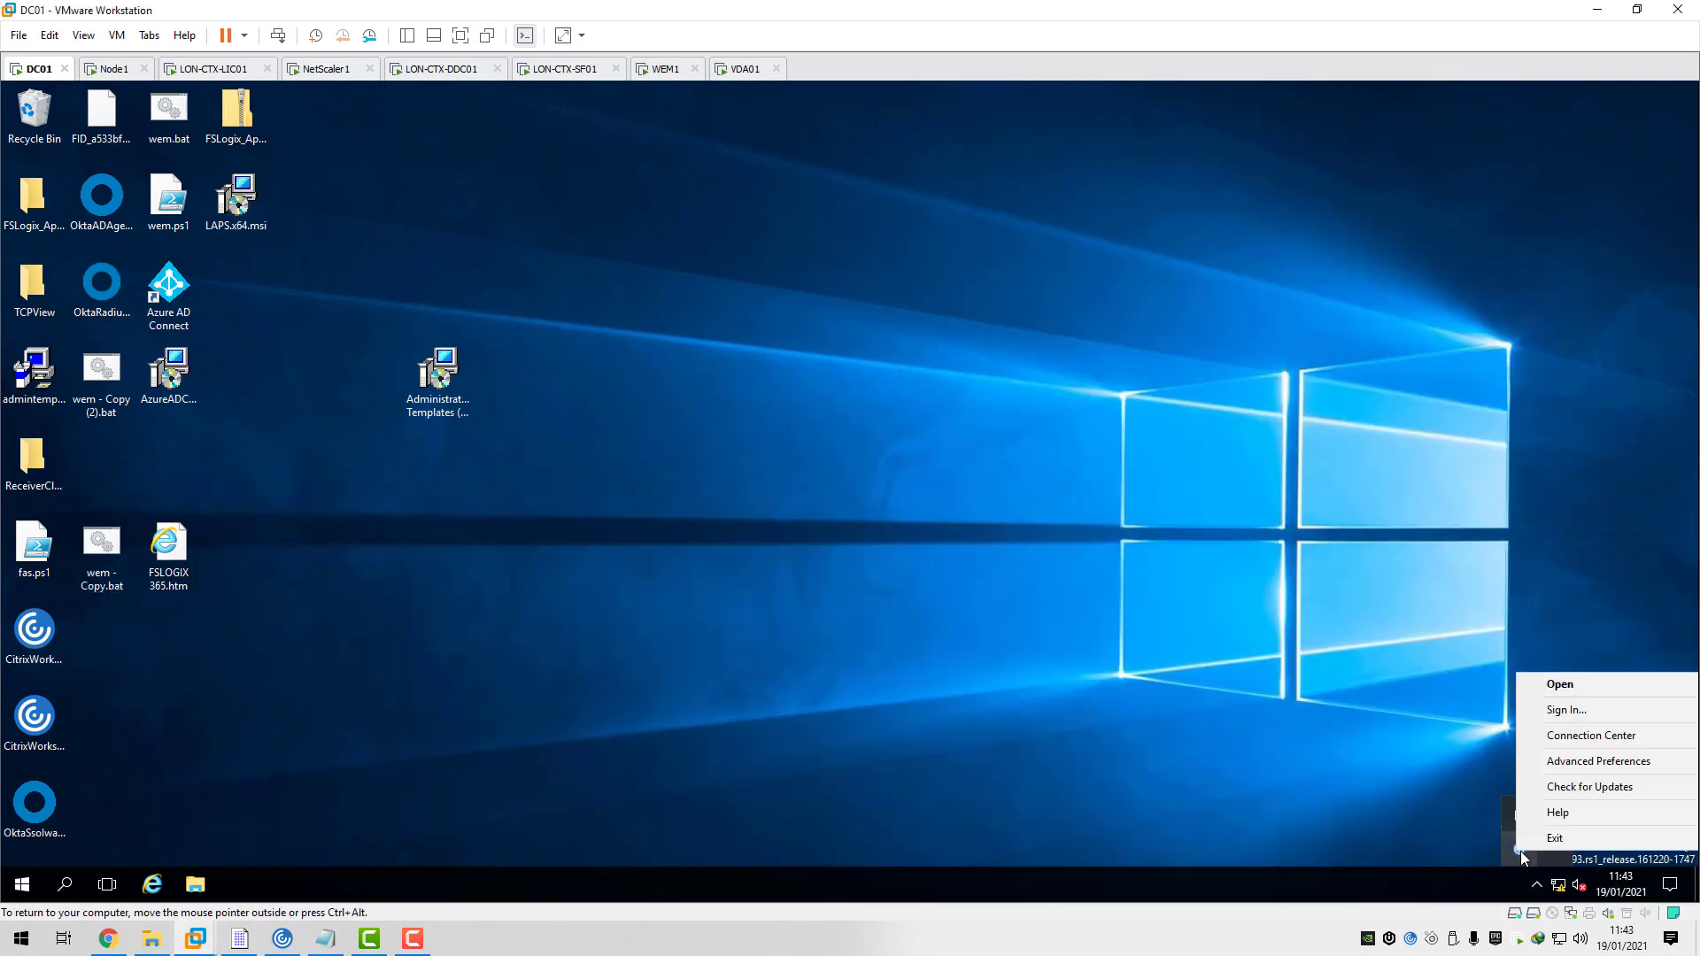
pyautogui.click(1574, 763)
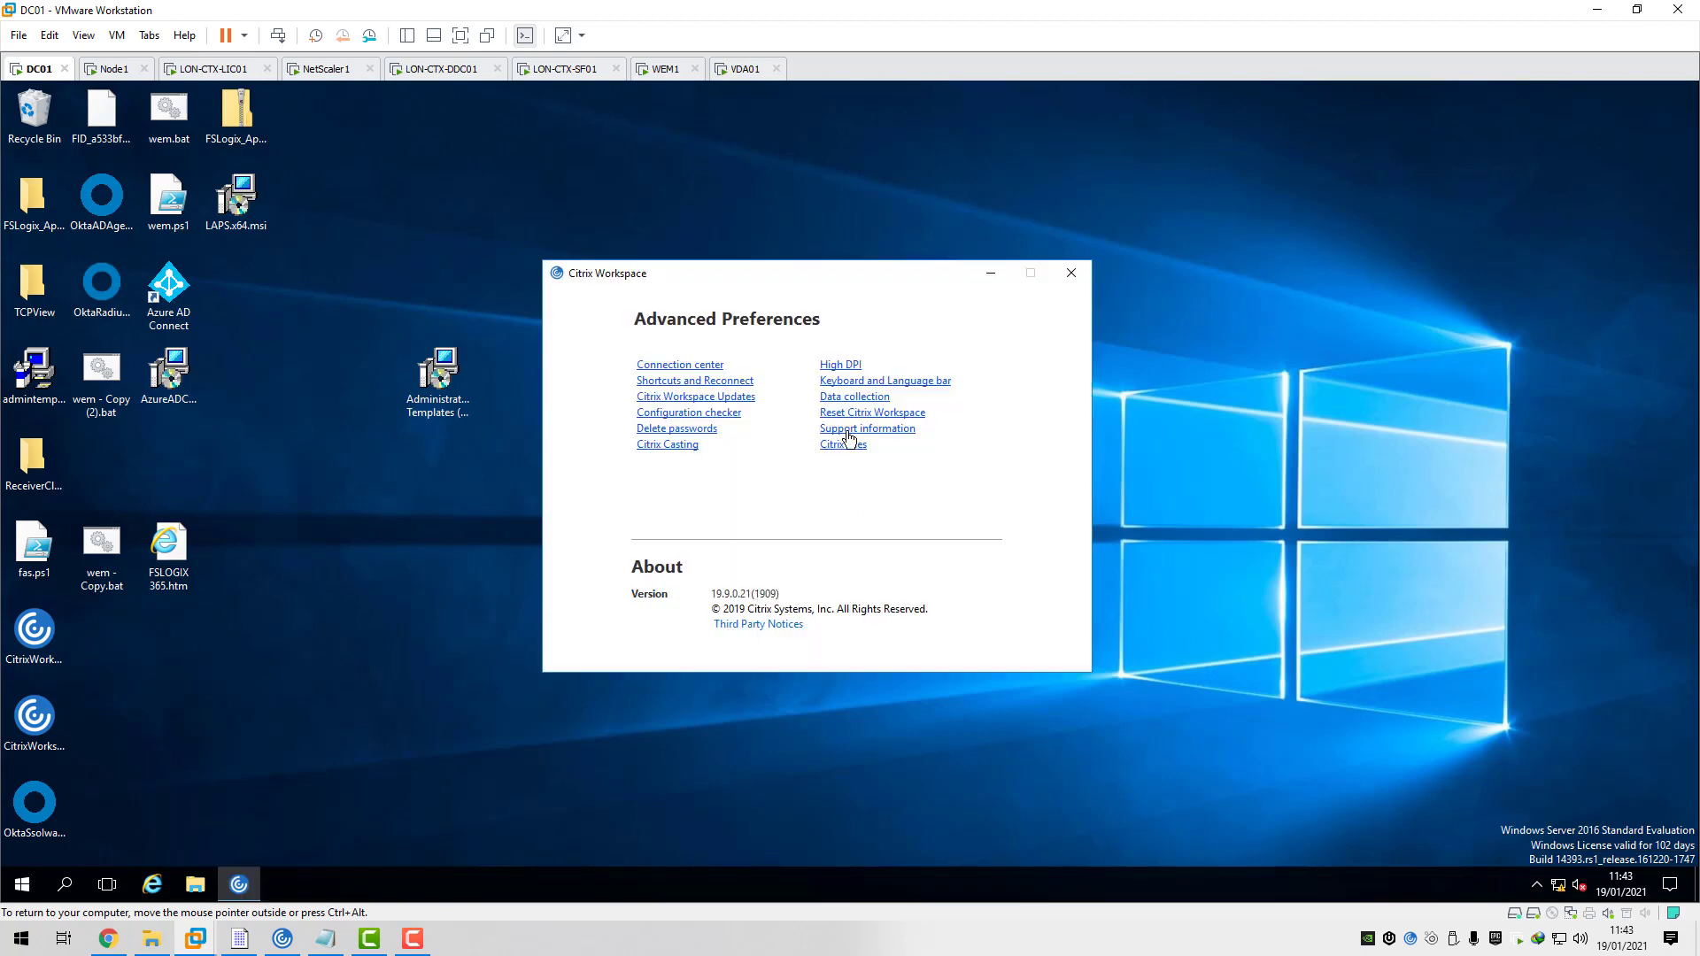
pyautogui.click(848, 430)
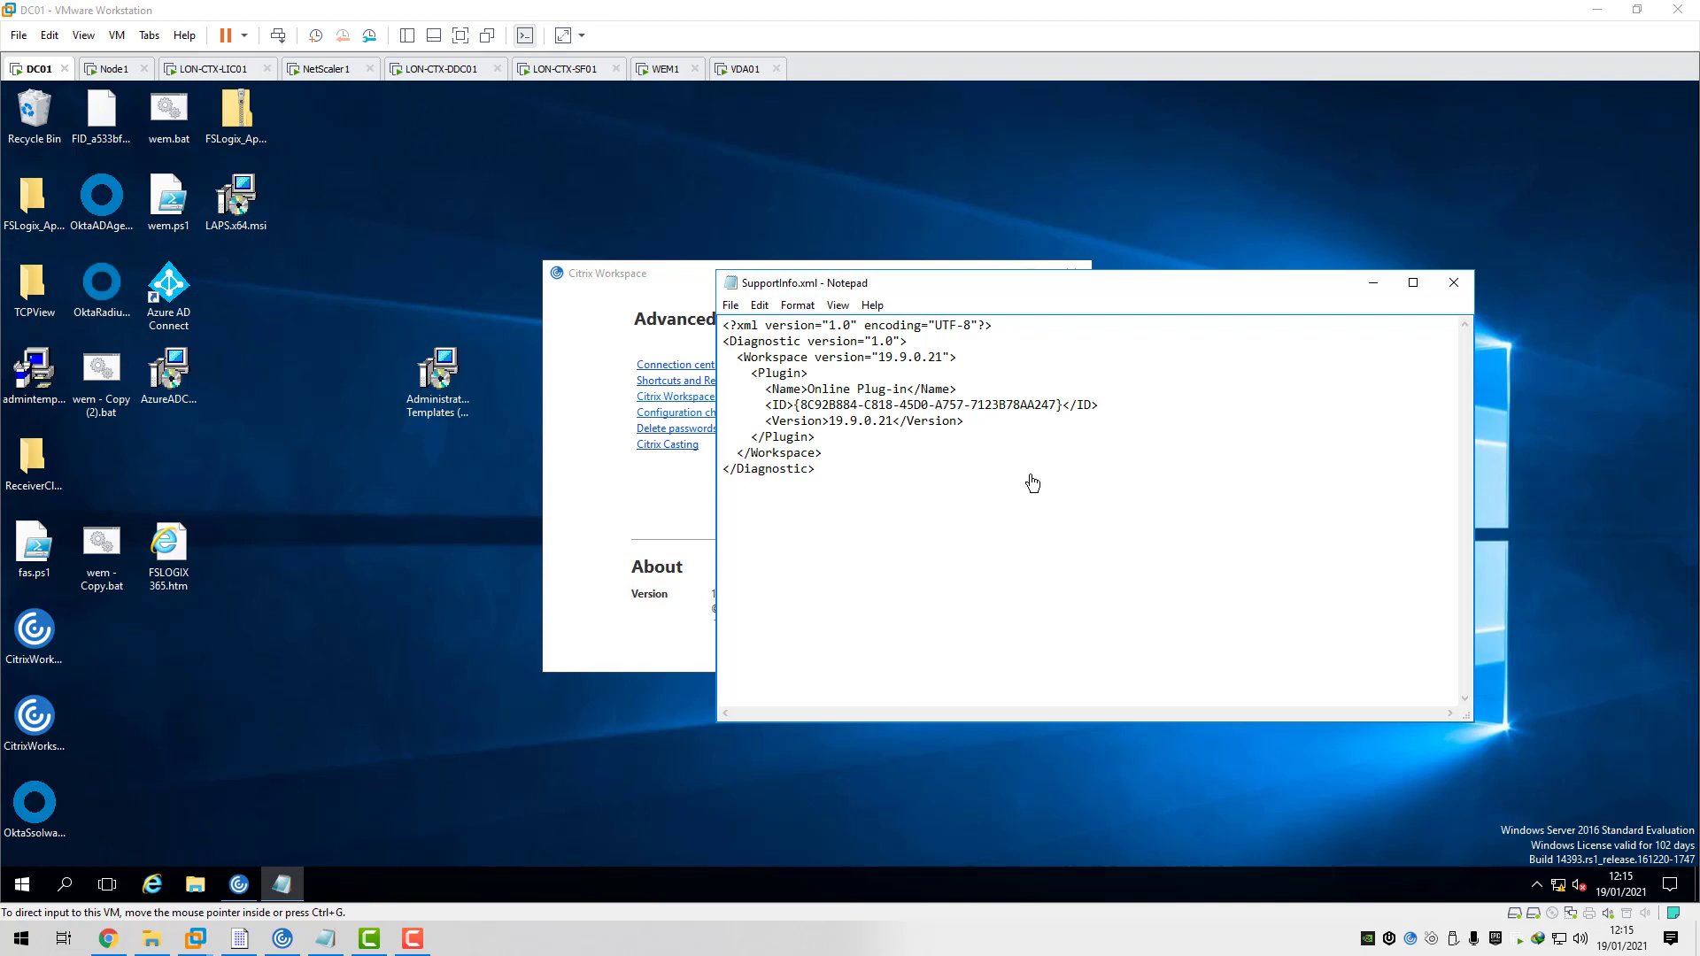
pyautogui.click(1452, 290)
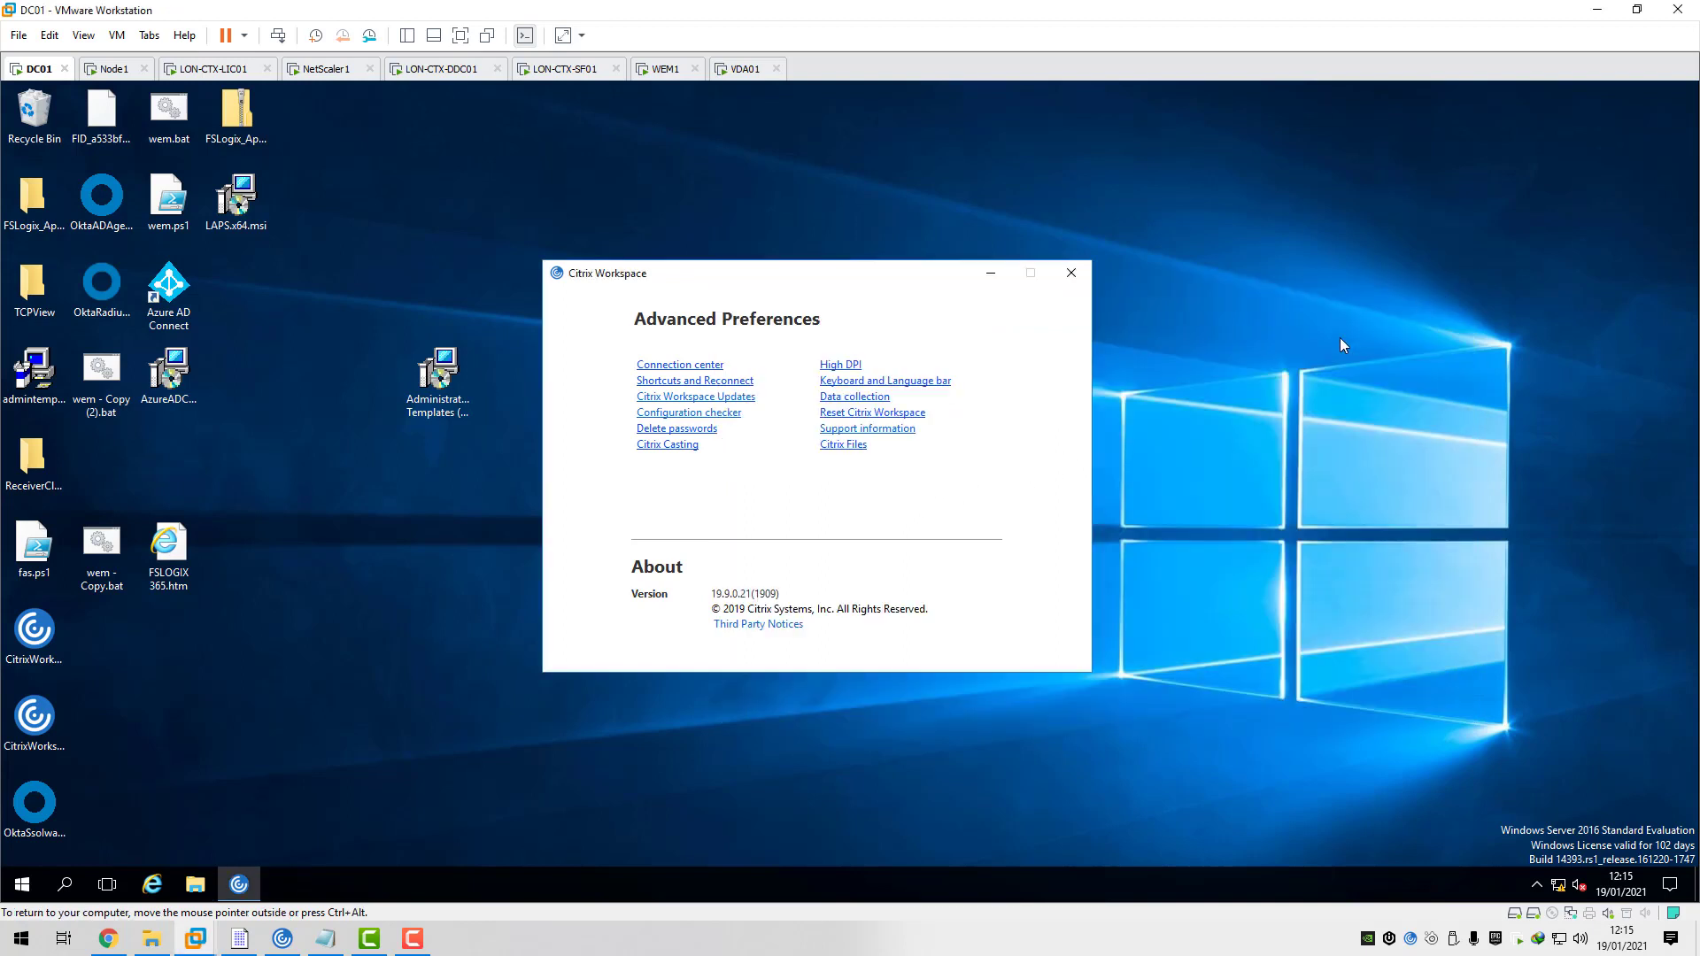
pyautogui.click(1073, 270)
# - Open remote.c4rm0.com in Internet Explorer on DC01 and agree to run the Citrix Gateway endpoint analysis scan
pyautogui.click(152, 884)
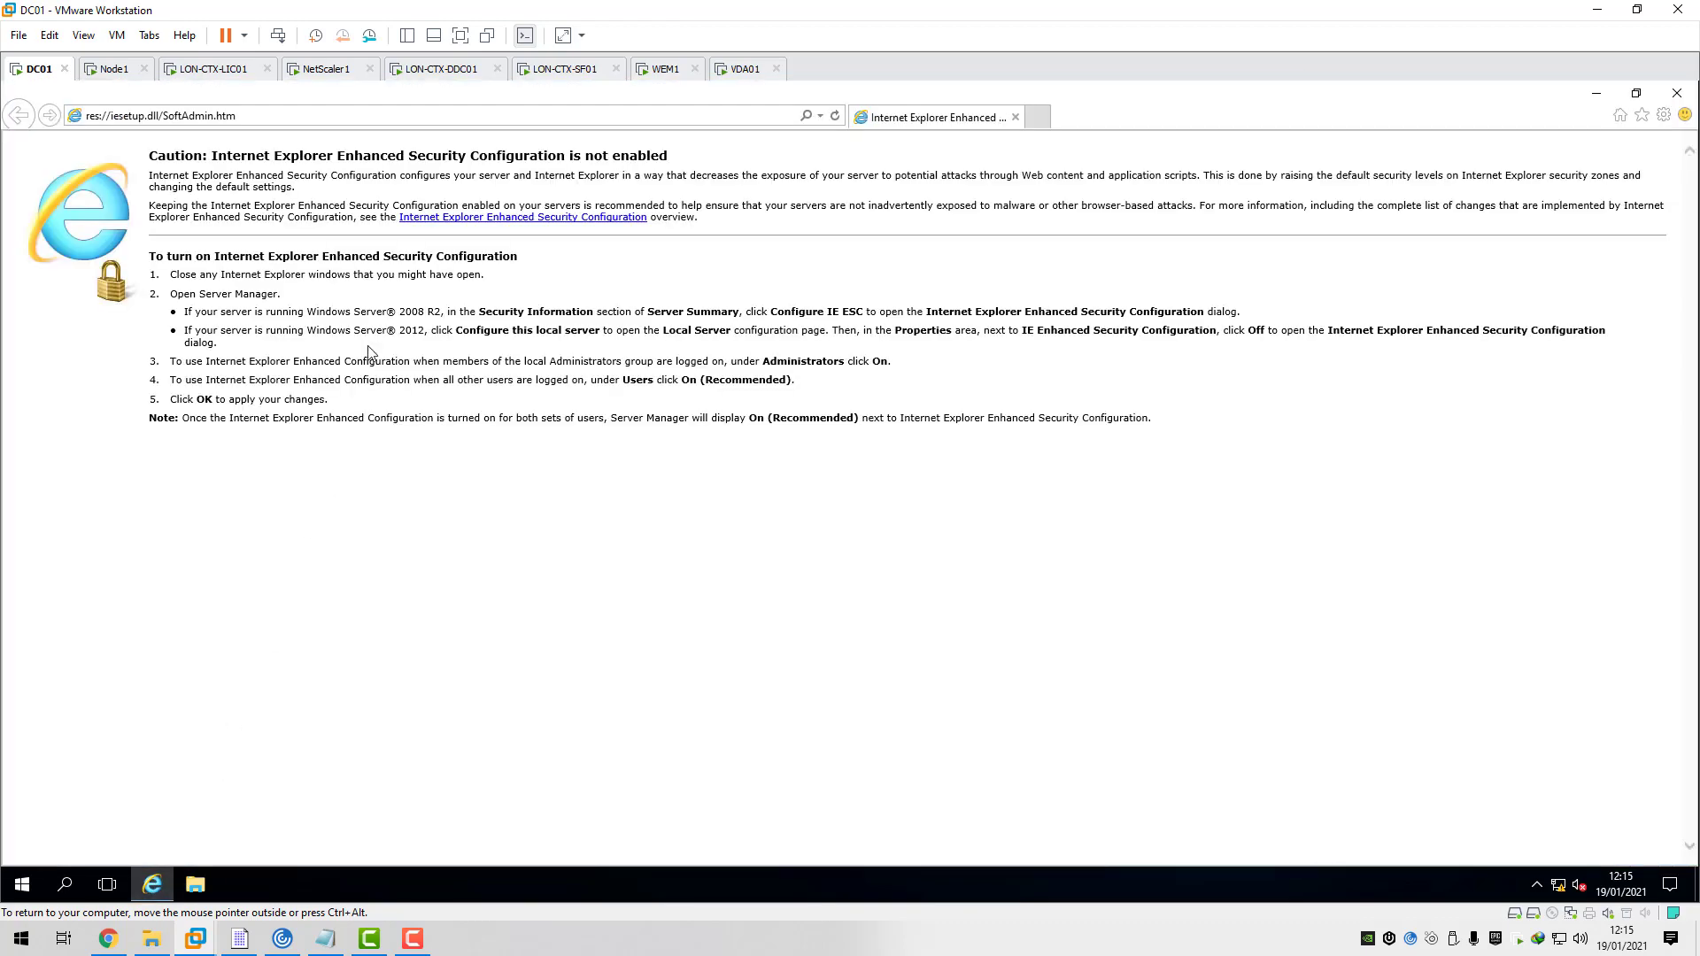
pyautogui.click(240, 120)
pyautogui.write('remot')
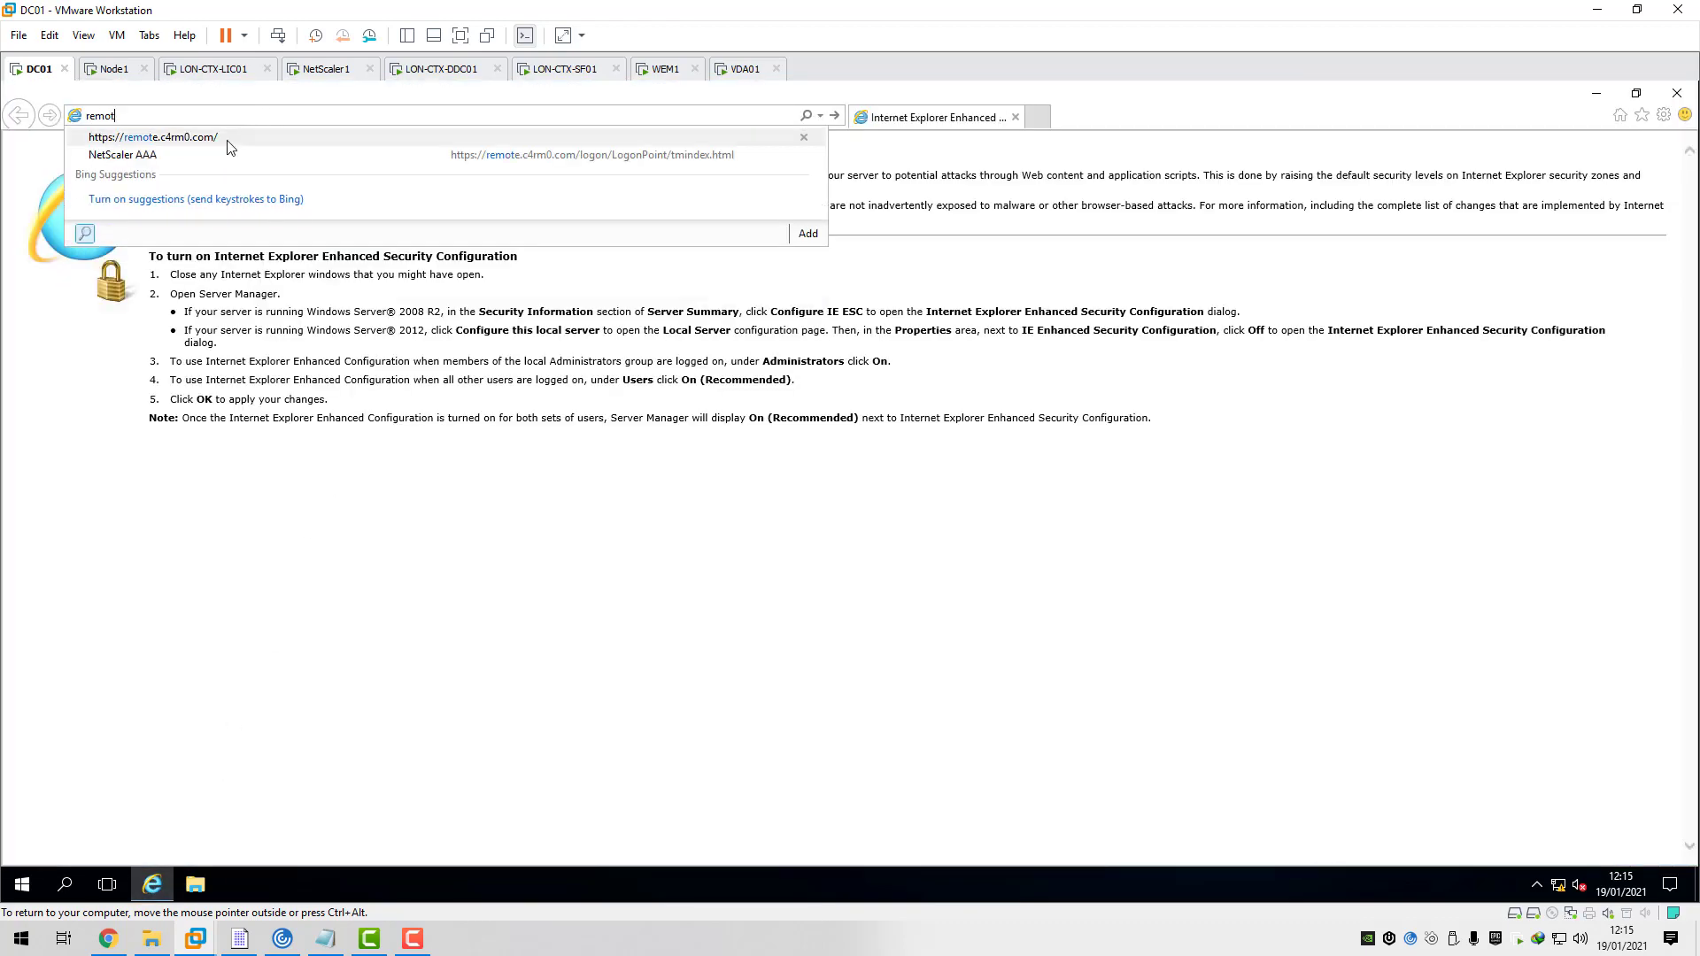
pyautogui.click(232, 154)
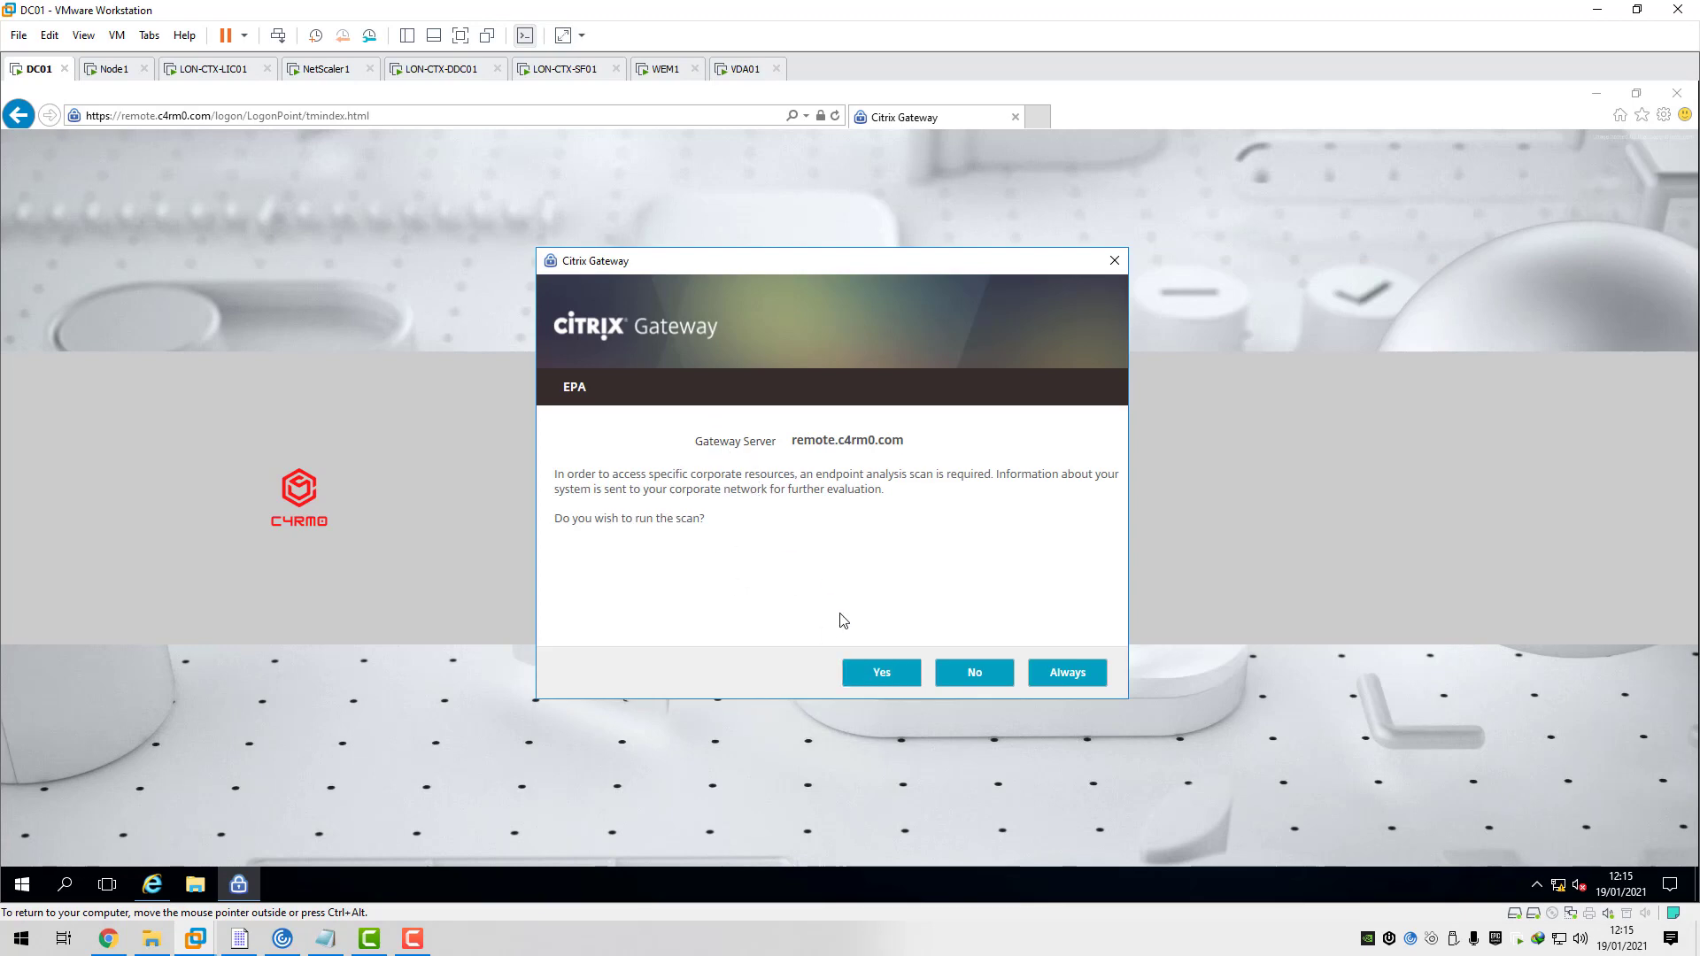
pyautogui.click(882, 673)
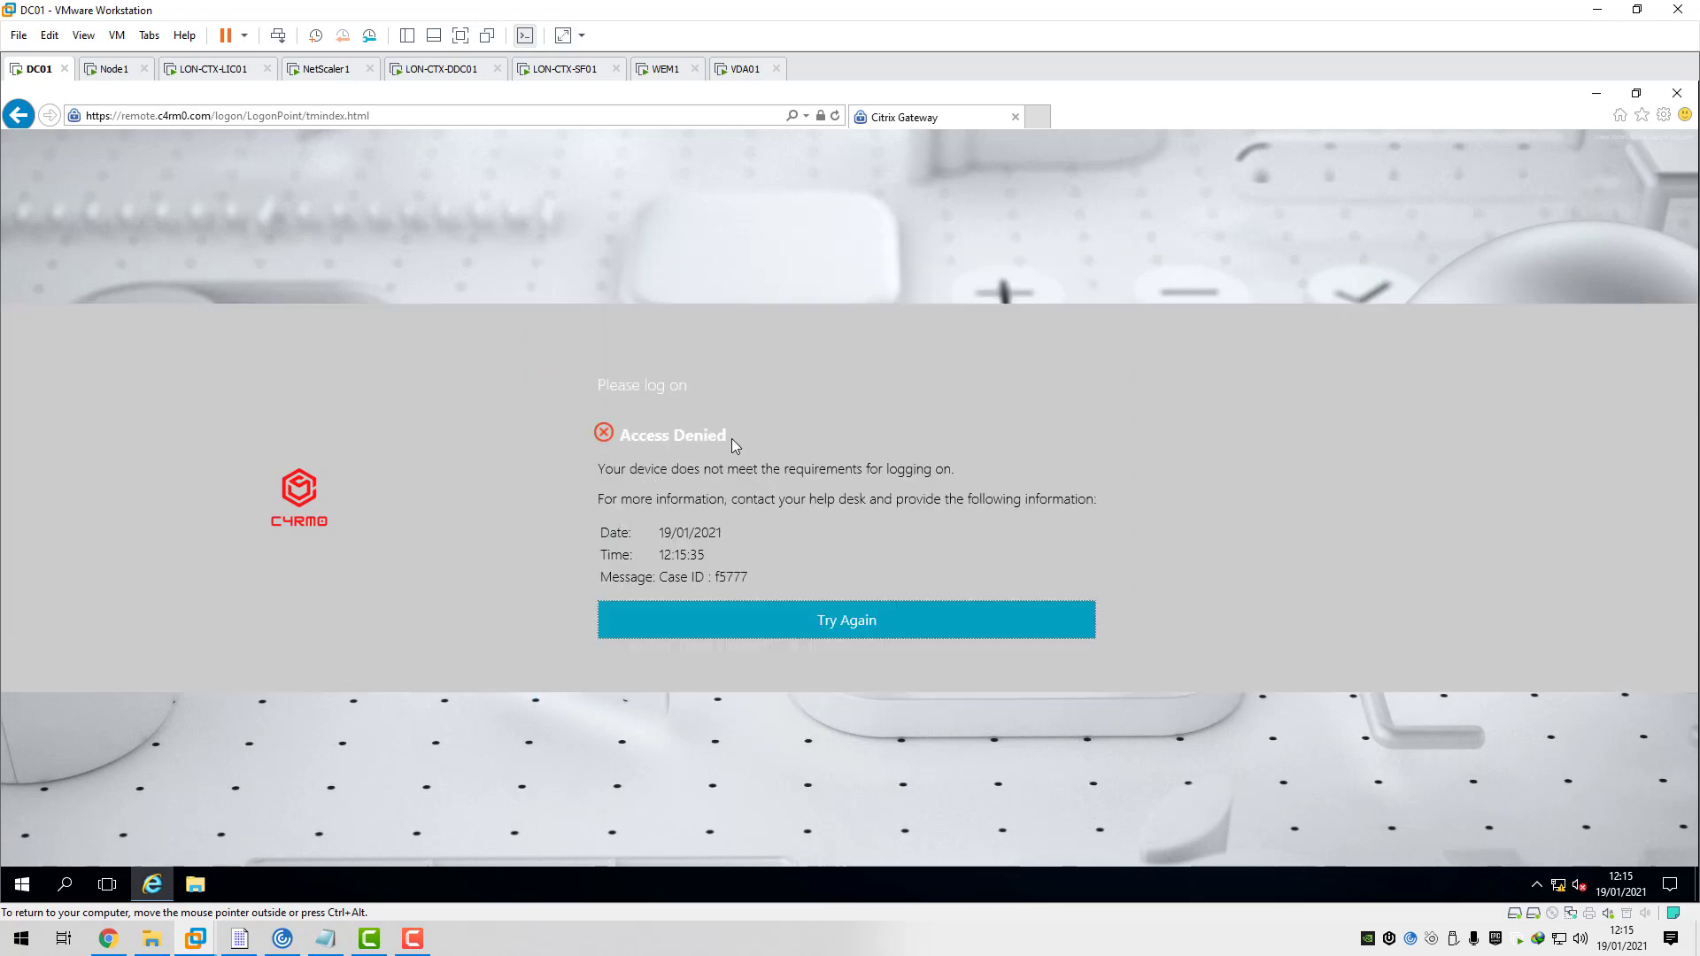